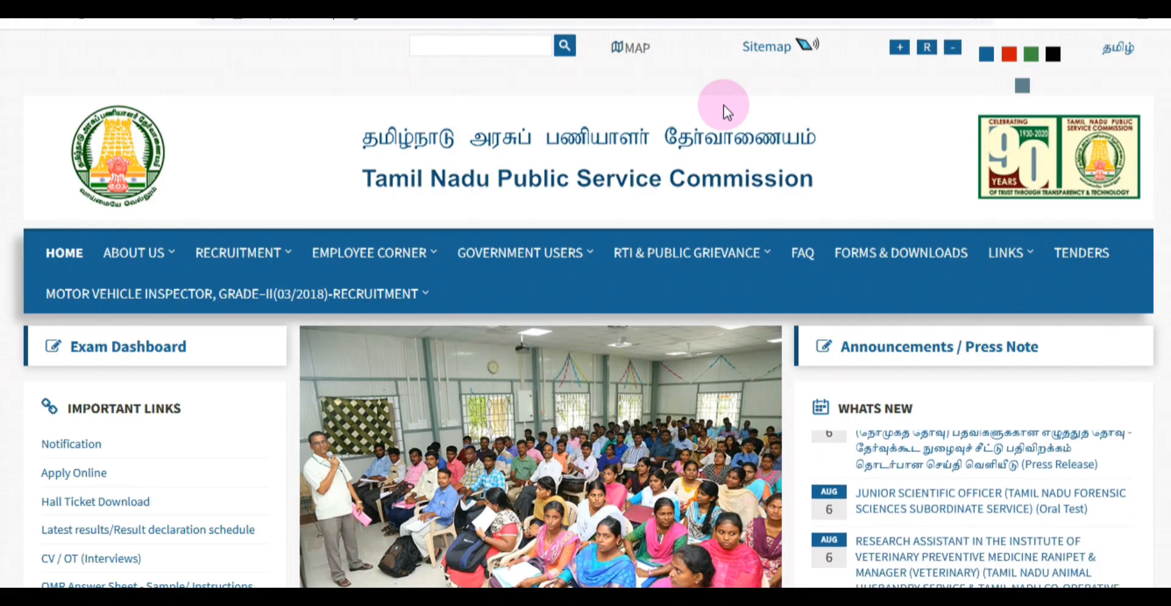
Open the online application portal via Registered User in the Candidate Corner, accepting the external-site prompt.
scroll(590, 124, "down", 5)
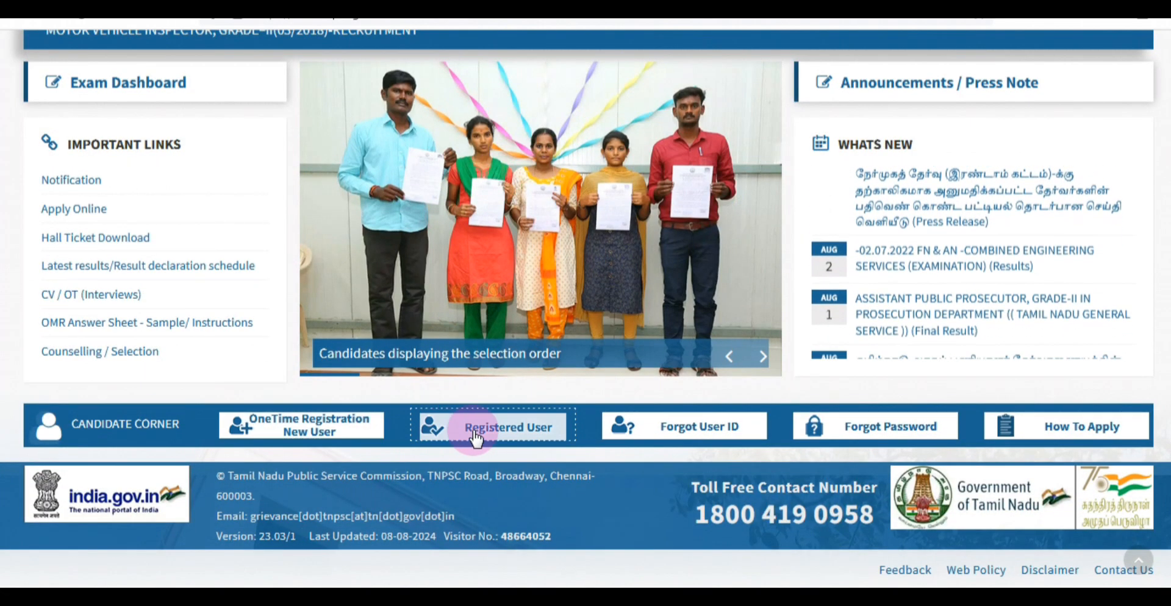
left_click(528, 429)
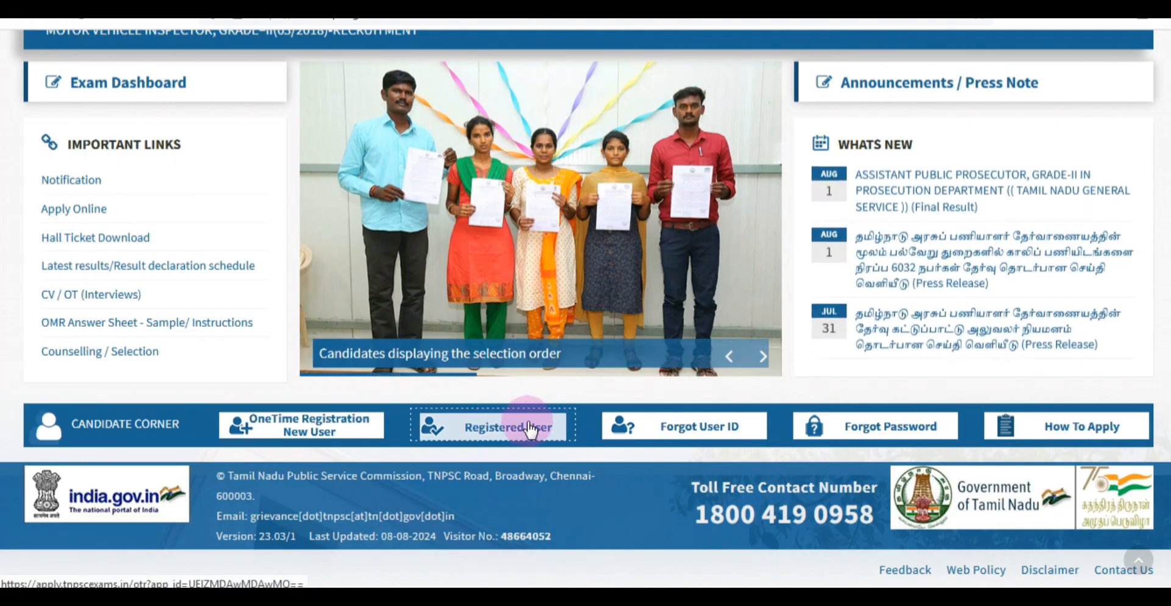
left_click(528, 423)
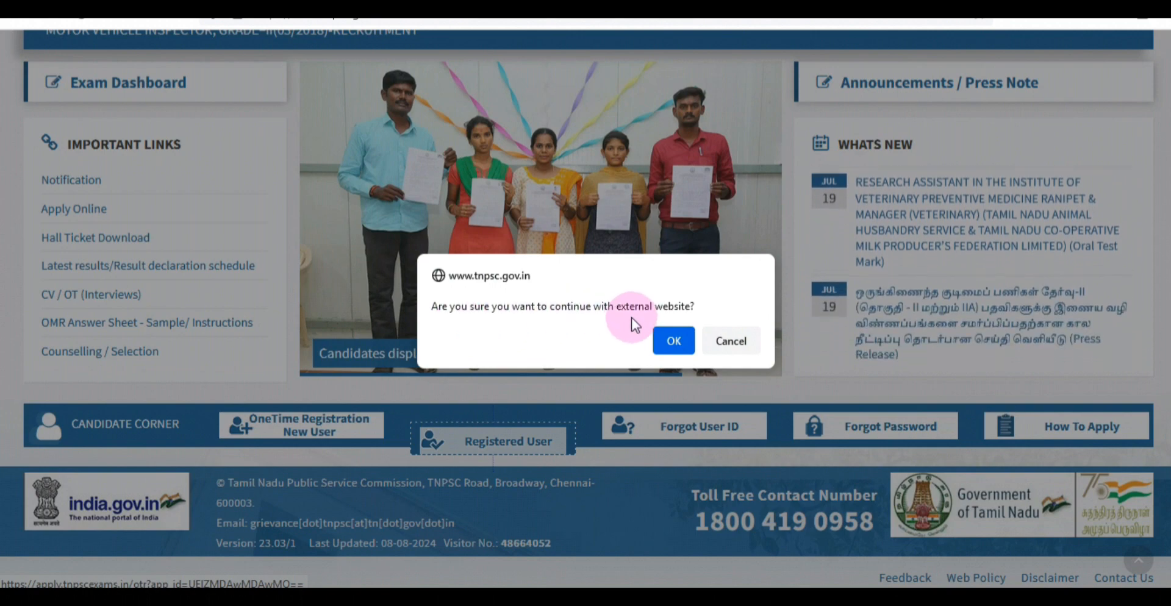
left_click(682, 343)
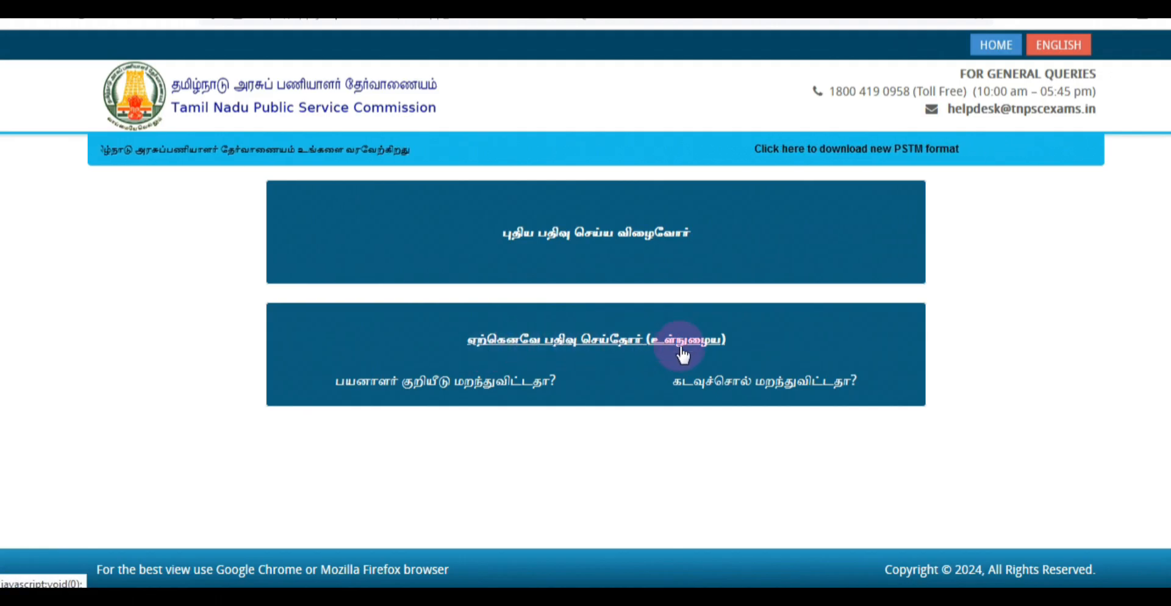
Log in as an already registered candidate with user ID, password and captcha answer 16.
left_click(615, 348)
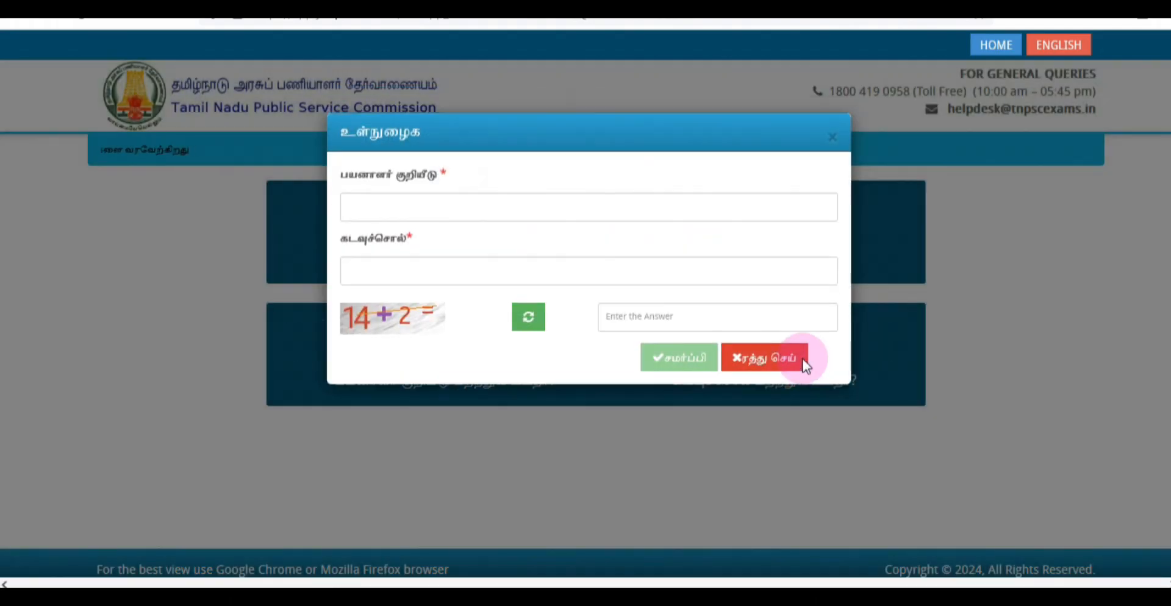
left_click(394, 211)
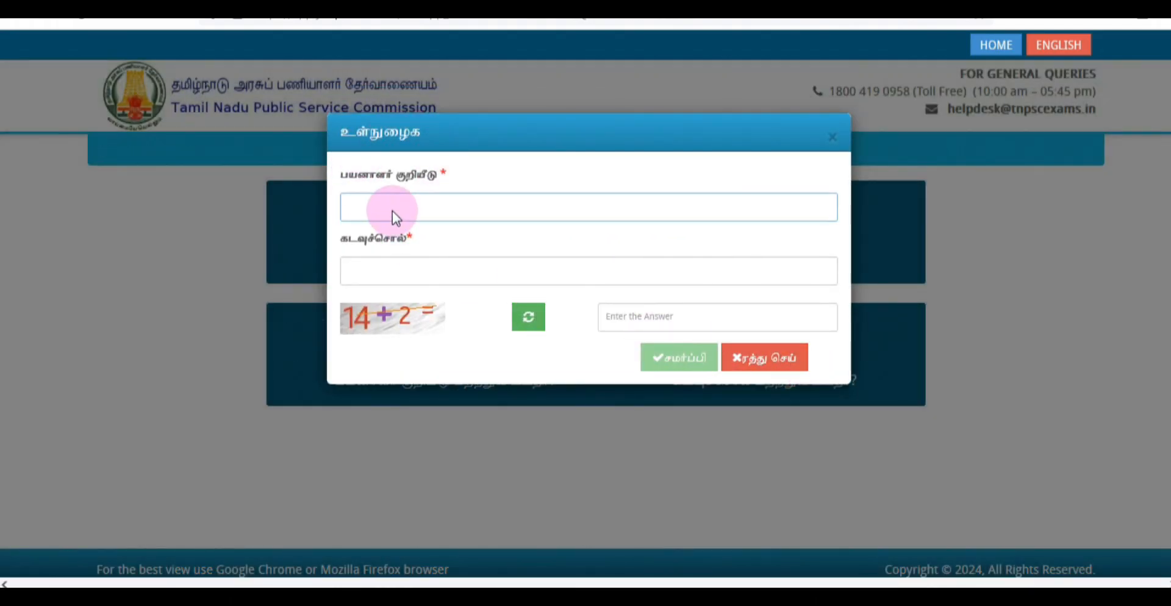
left_click(410, 277)
left_click(384, 216)
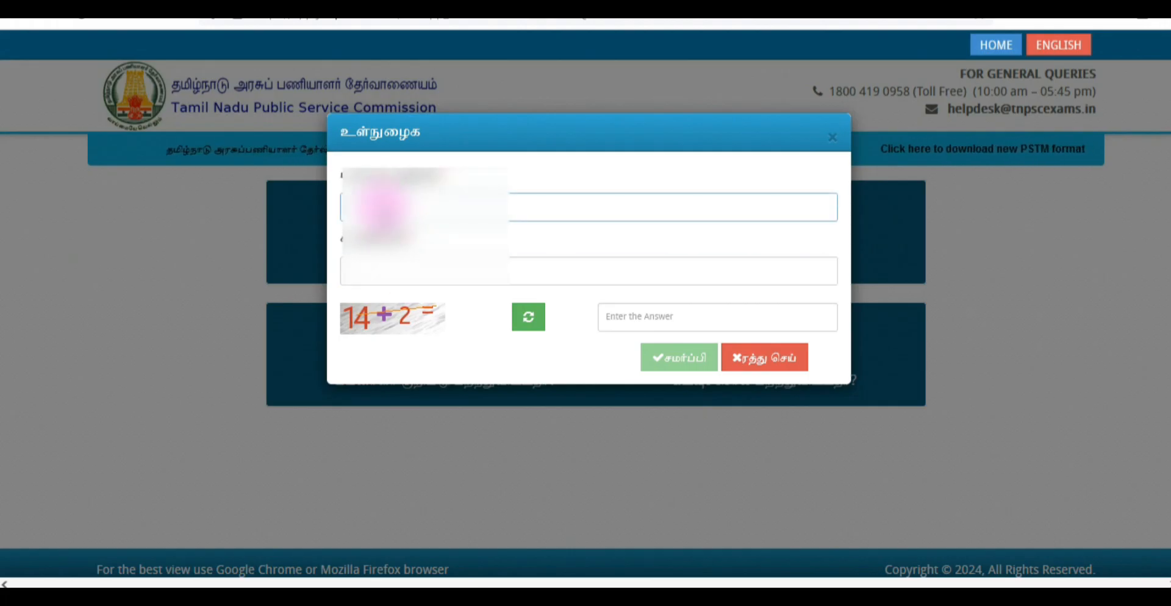
left_click(384, 209)
key("Escape")
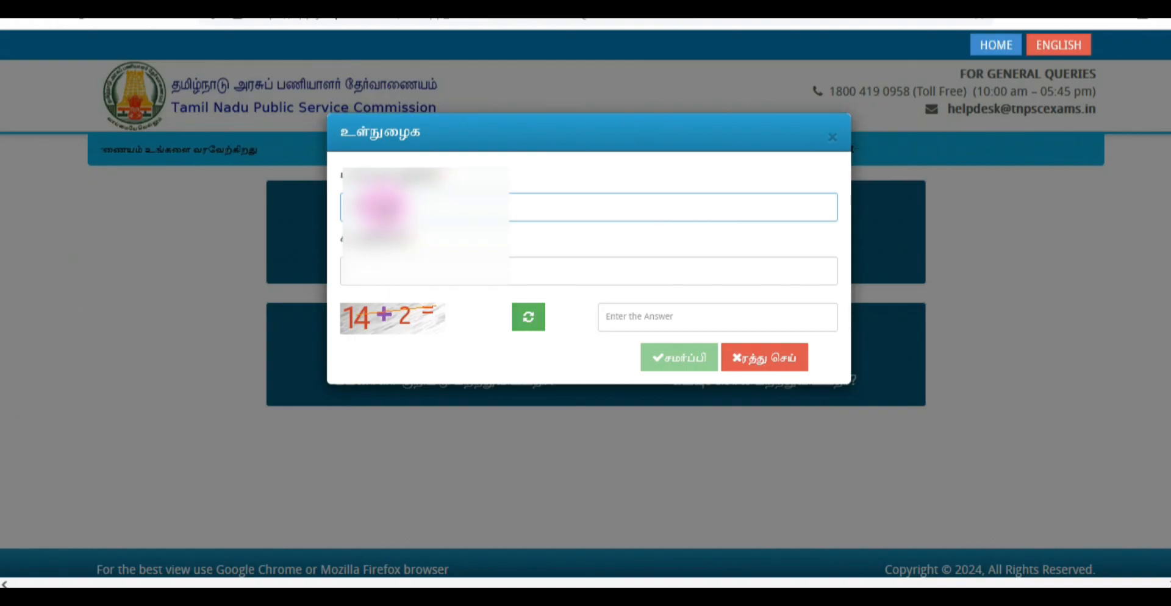
left_click(393, 264)
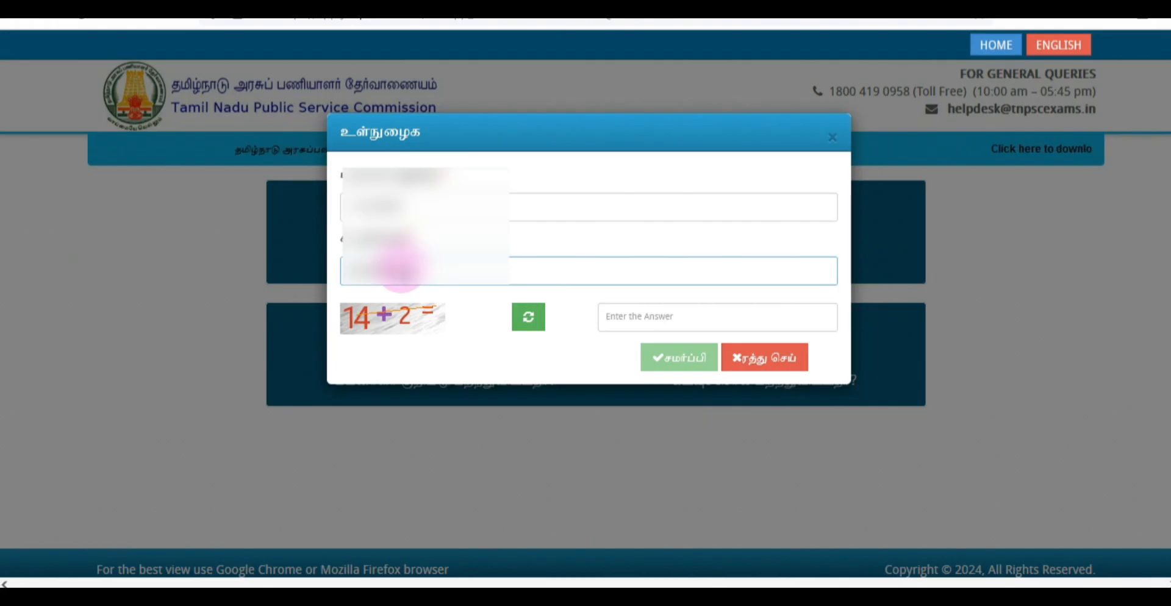
left_click(656, 318)
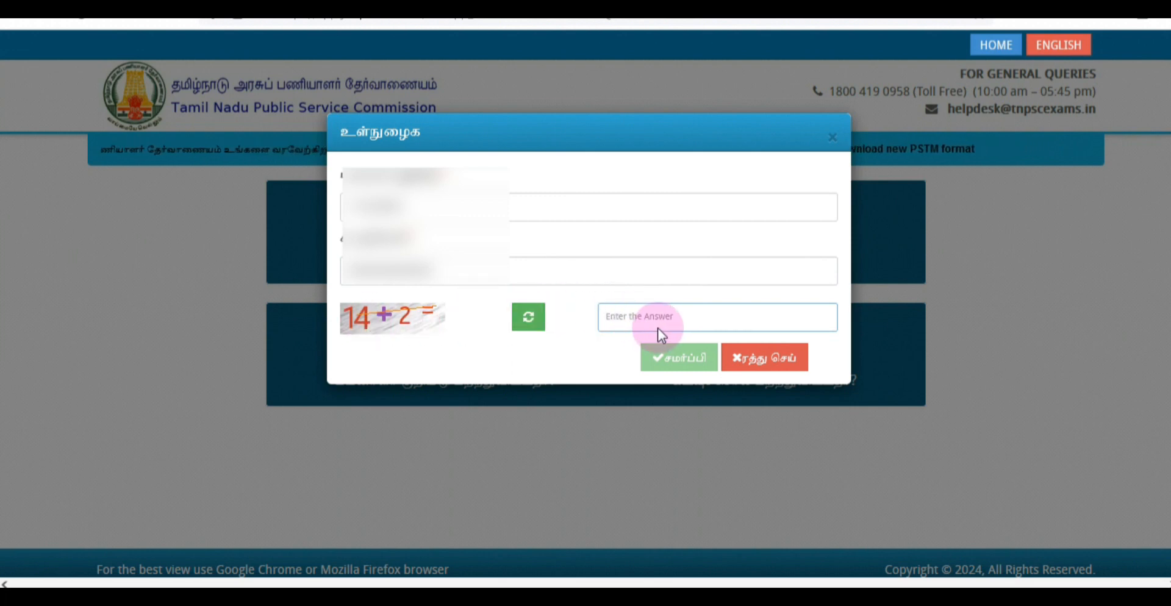
type("16")
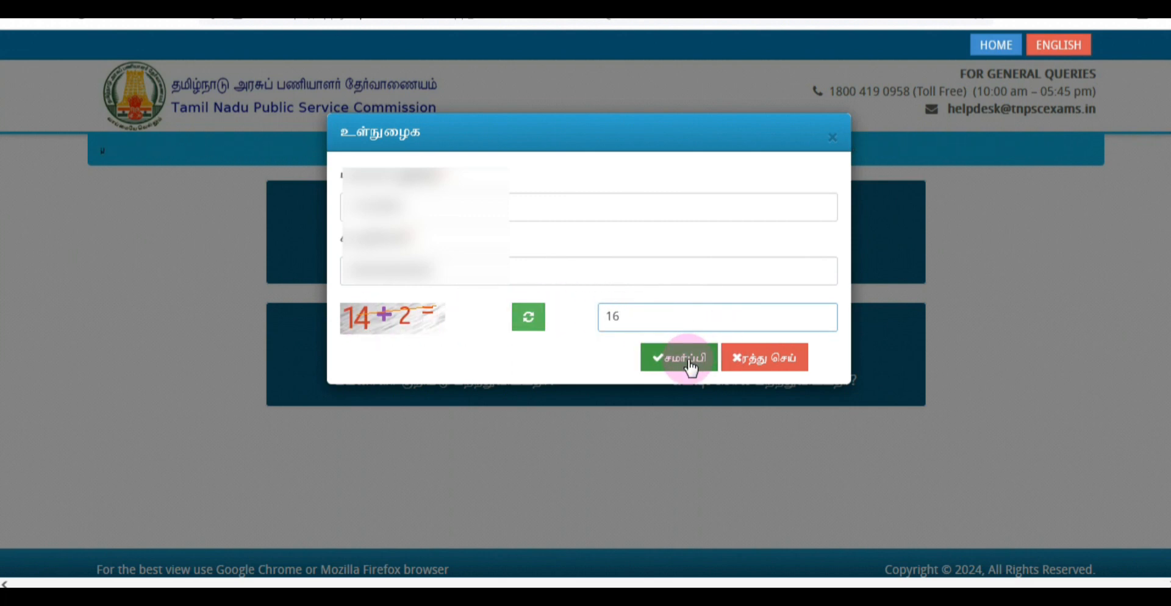
left_click(691, 369)
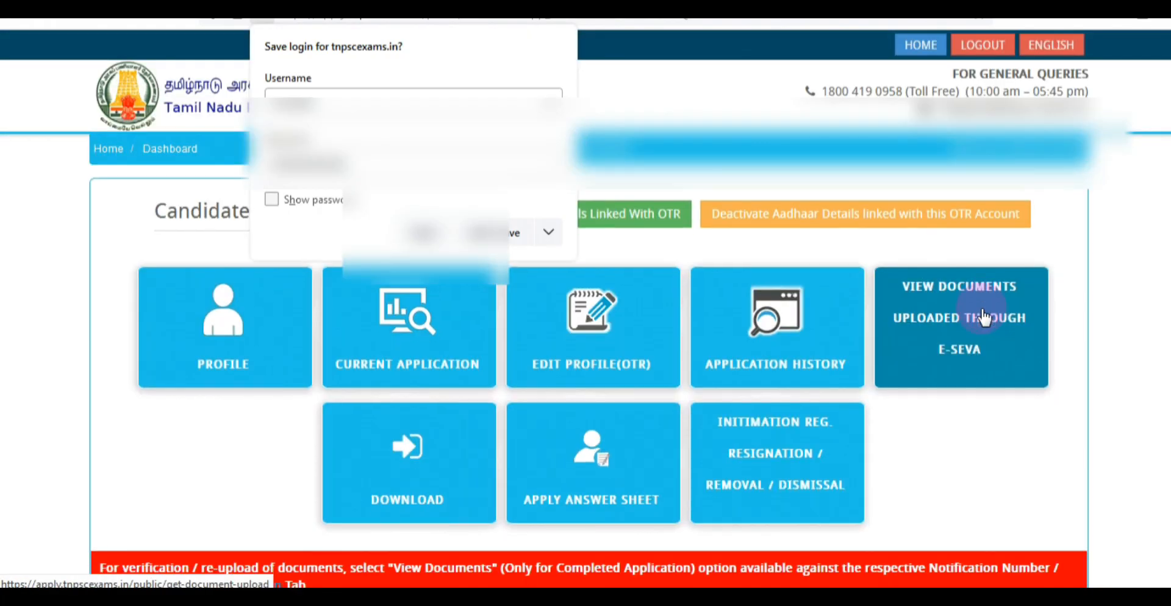
From Current Application, choose Apply Now for notification 09/2024, Combined Technical Services Examination.
left_click(1080, 221)
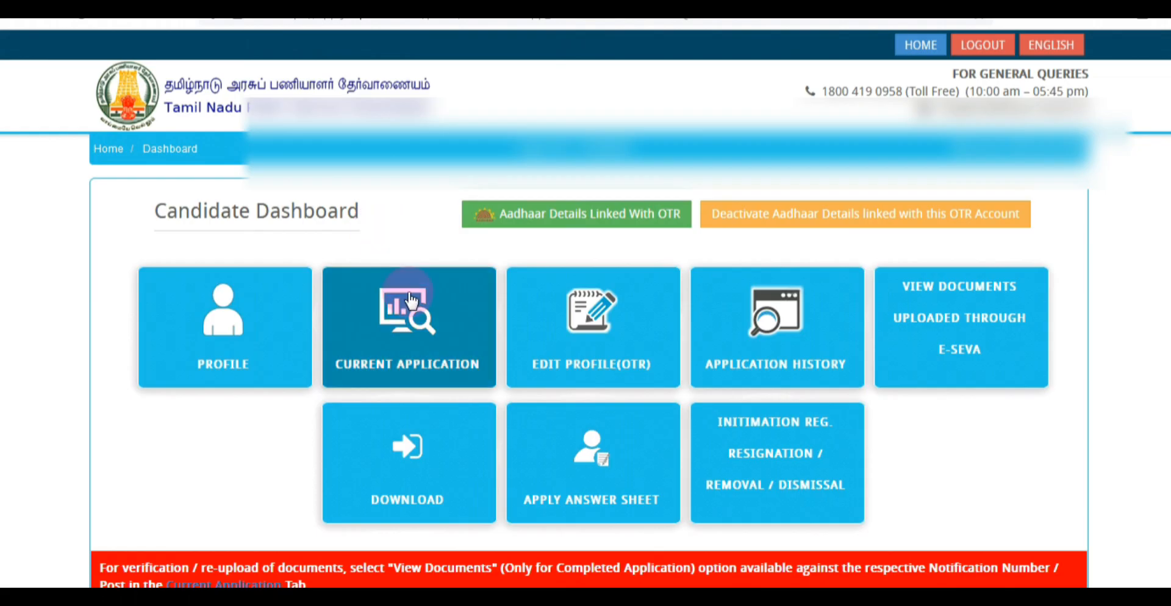
left_click(430, 369)
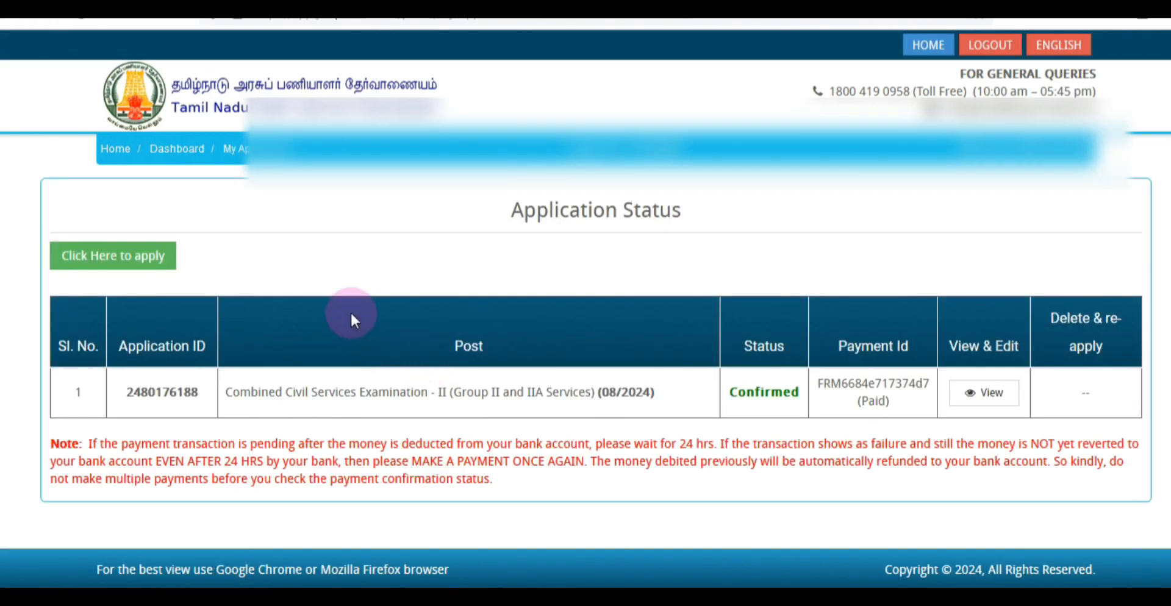
left_click(152, 261)
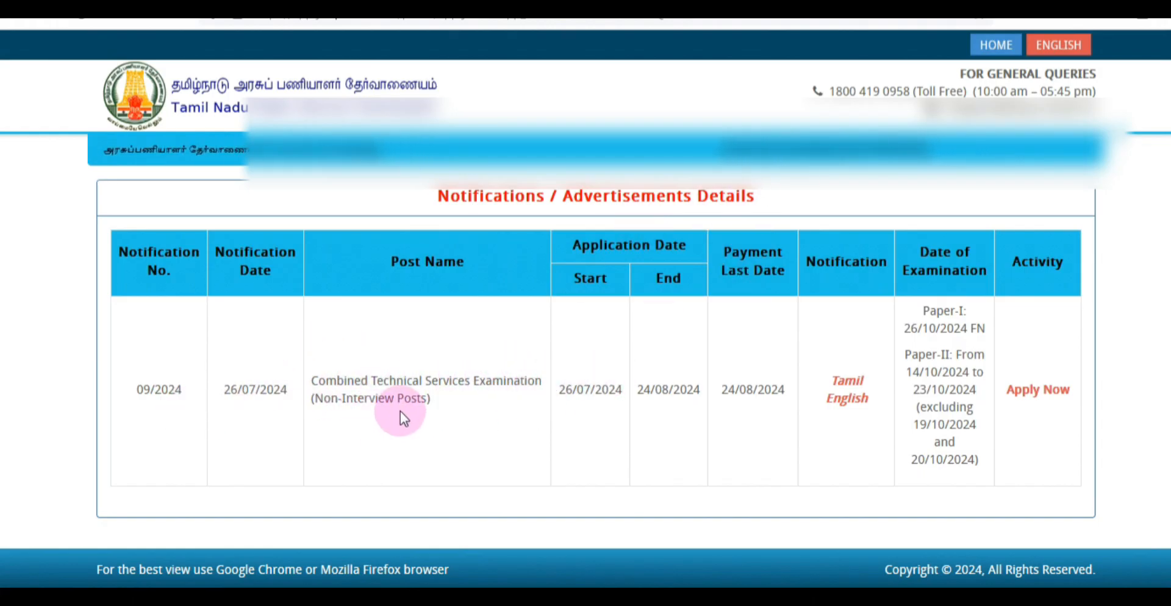
left_click(1039, 394)
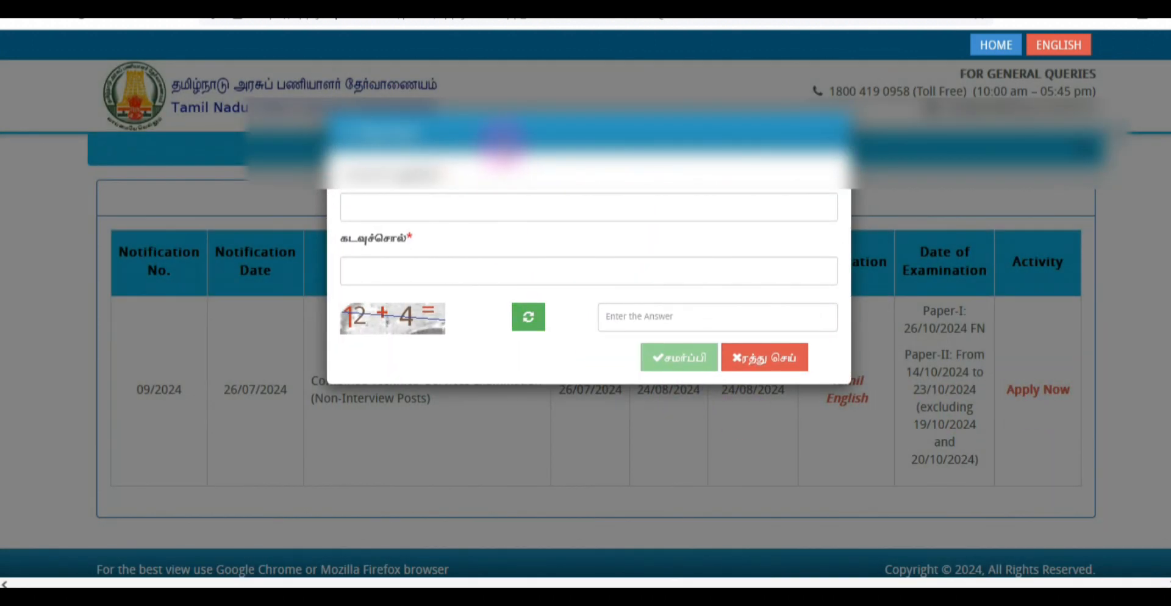
Re-enter the user ID, password and captcha answer 16 in the login popup and submit.
left_click(393, 210)
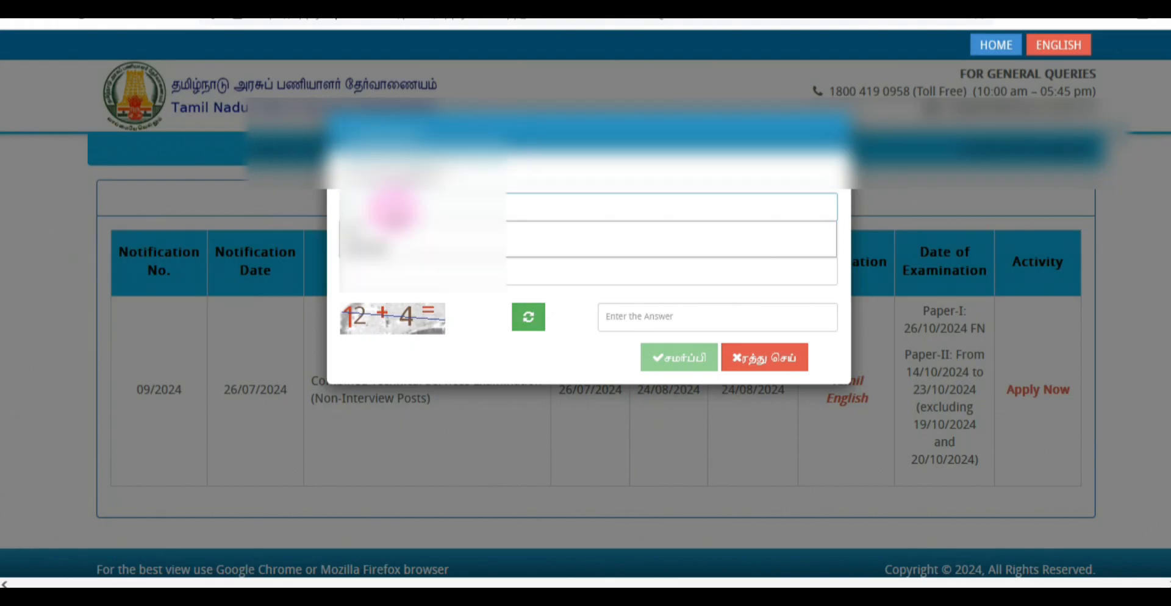
left_click(392, 215)
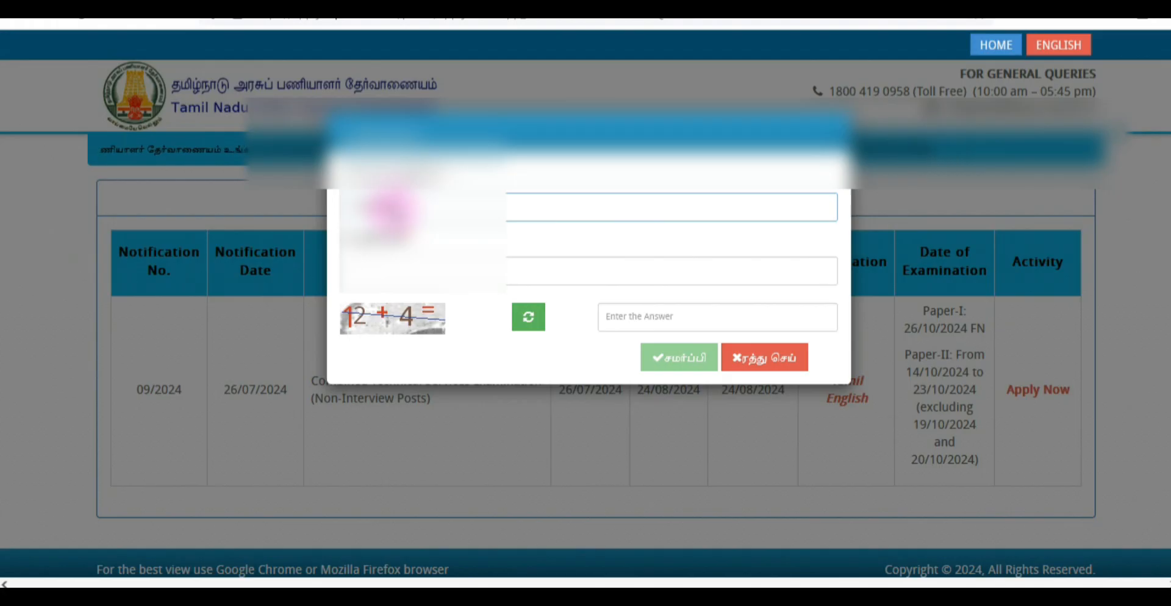
left_click(407, 266)
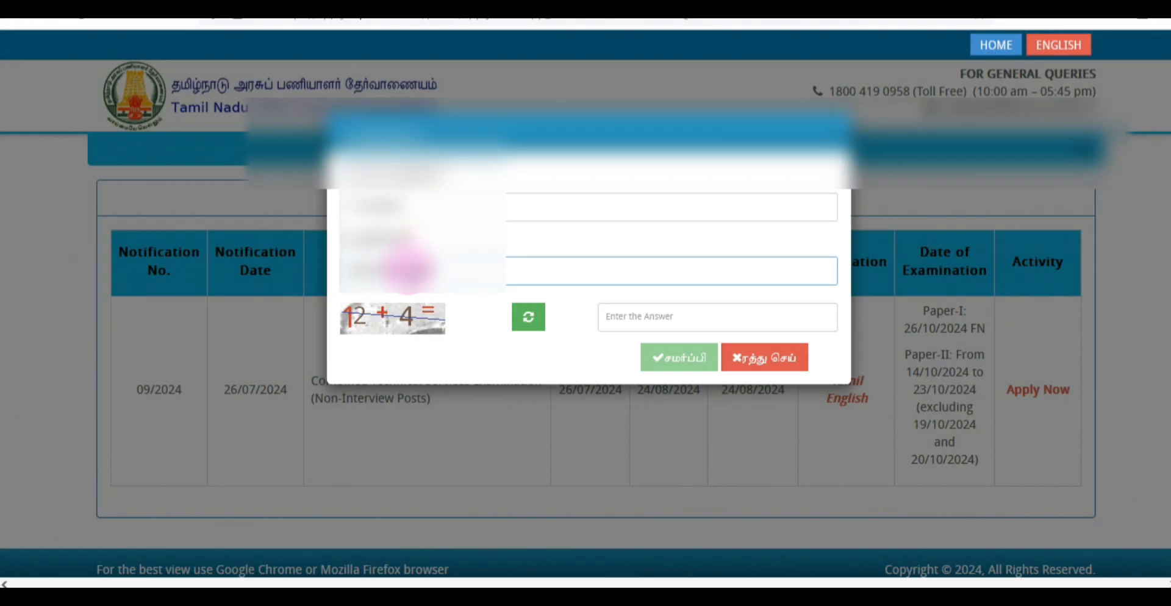
left_click(629, 323)
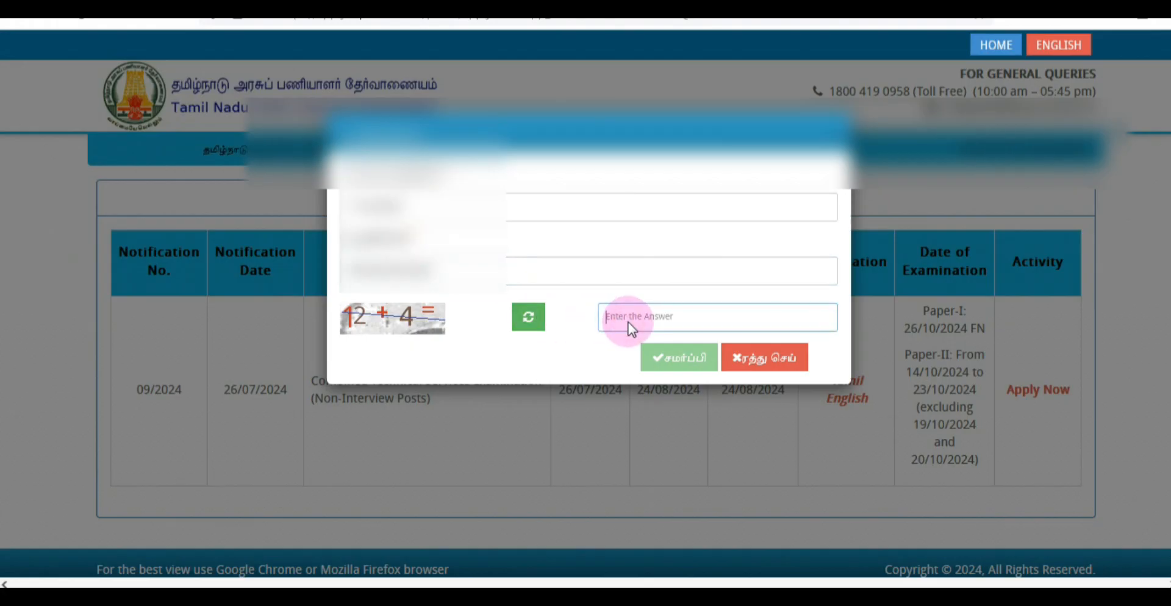
type("16")
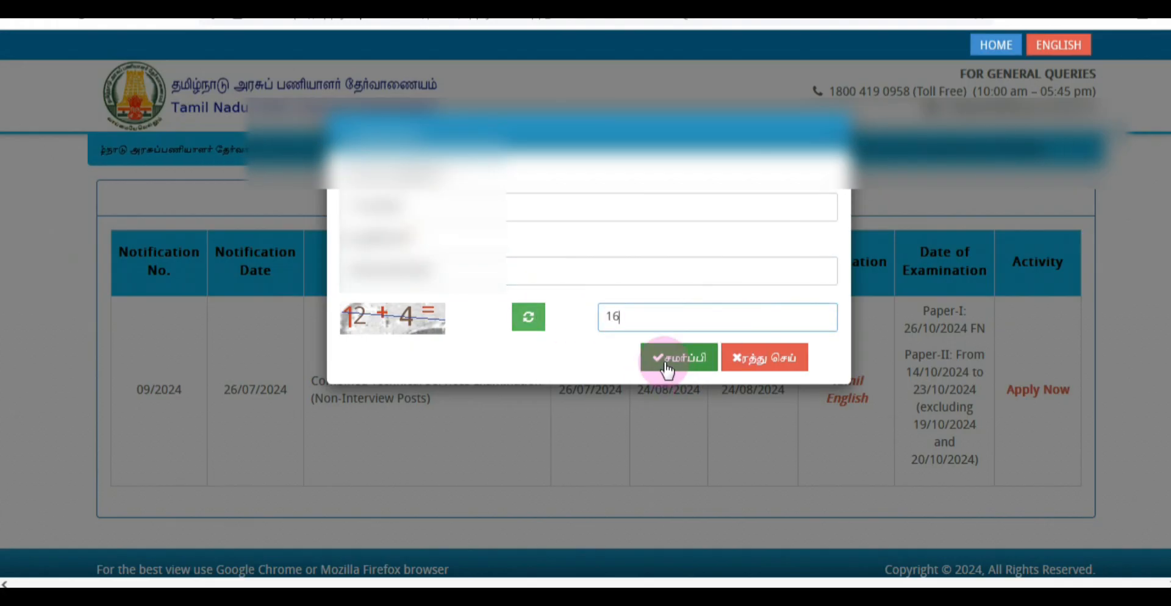
left_click(667, 366)
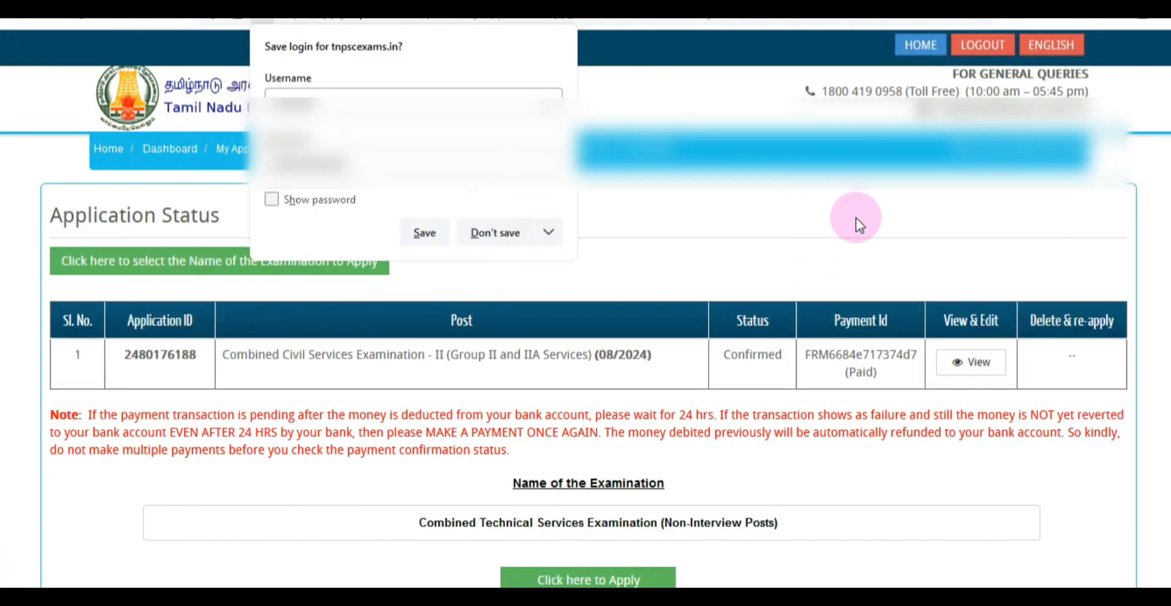
Start the Combined Technical Services application, then accept and save the Recruitment Details declaration.
left_click(855, 218)
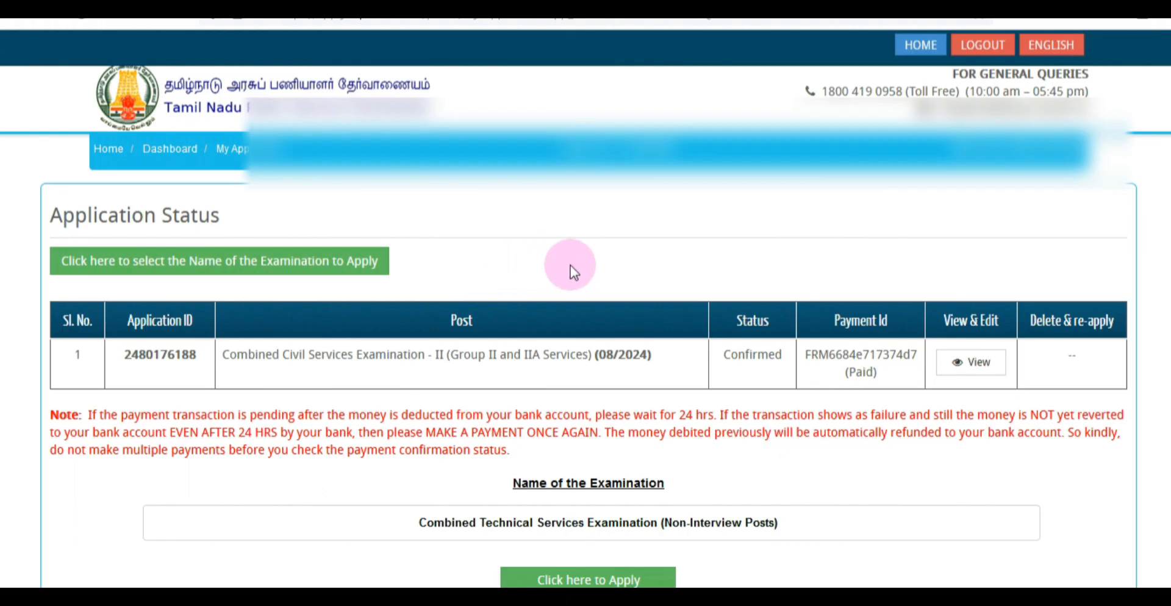
scroll(569, 265, "down", 3)
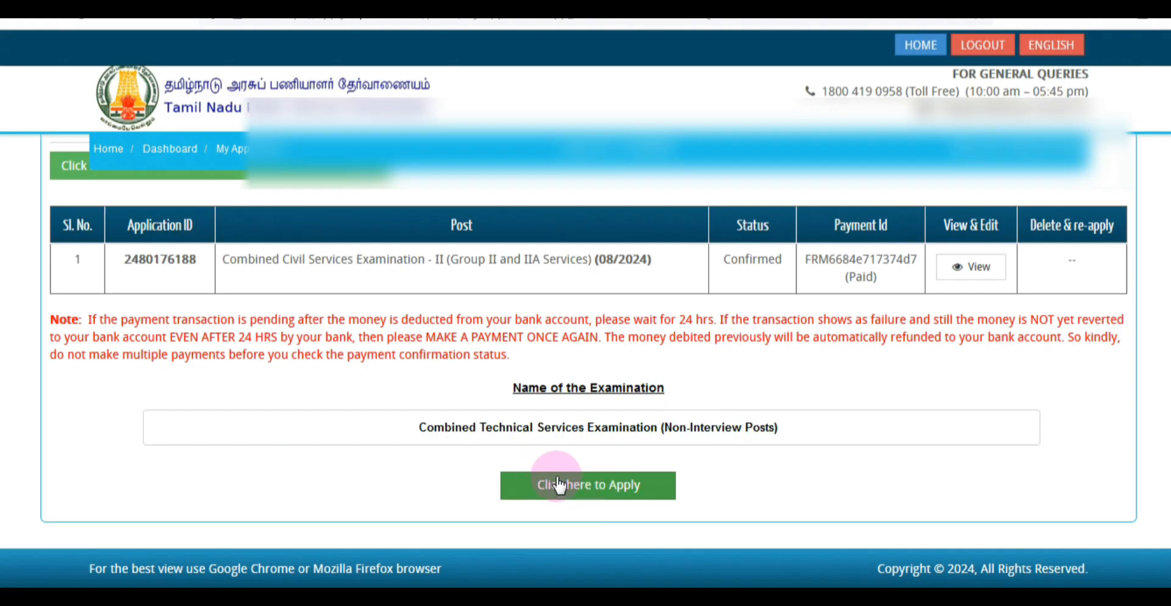
left_click(617, 493)
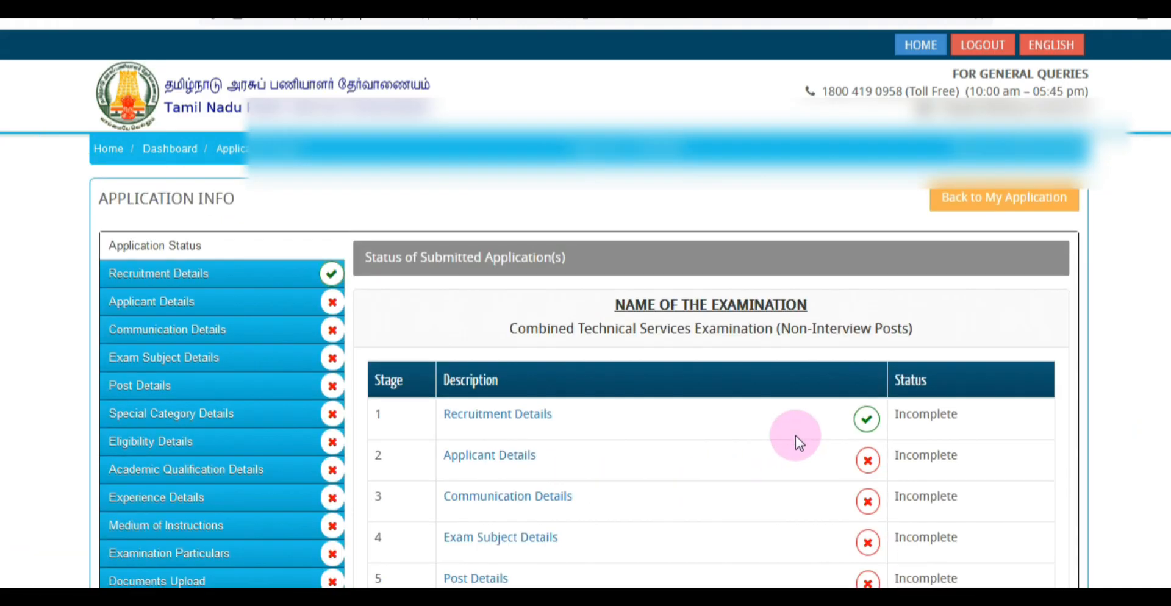
scroll(532, 304, "down", 9)
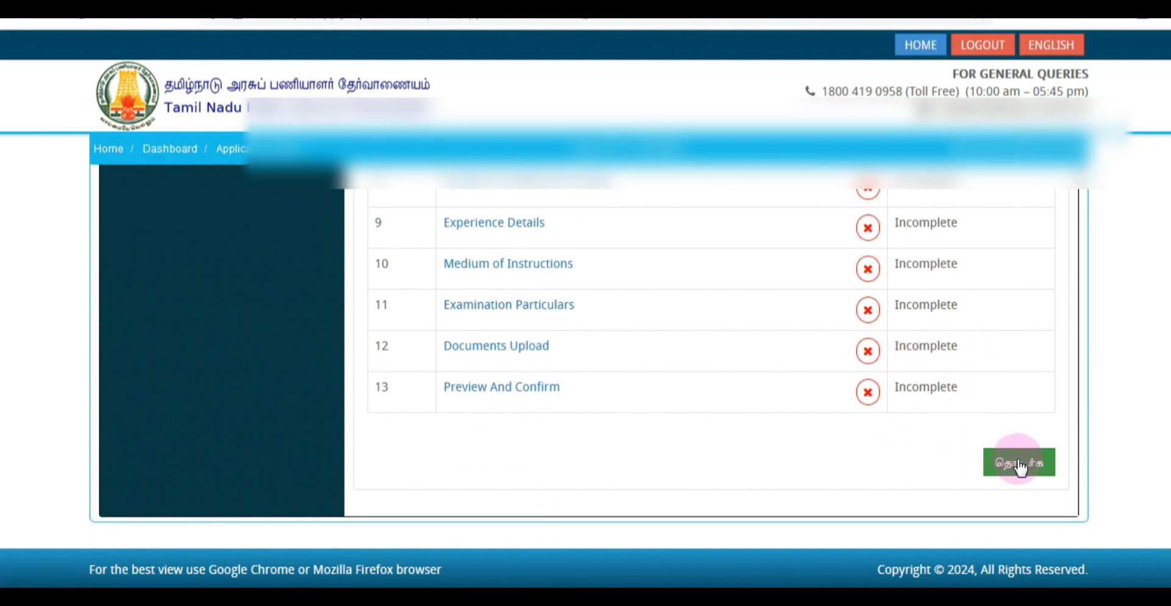
left_click(1020, 465)
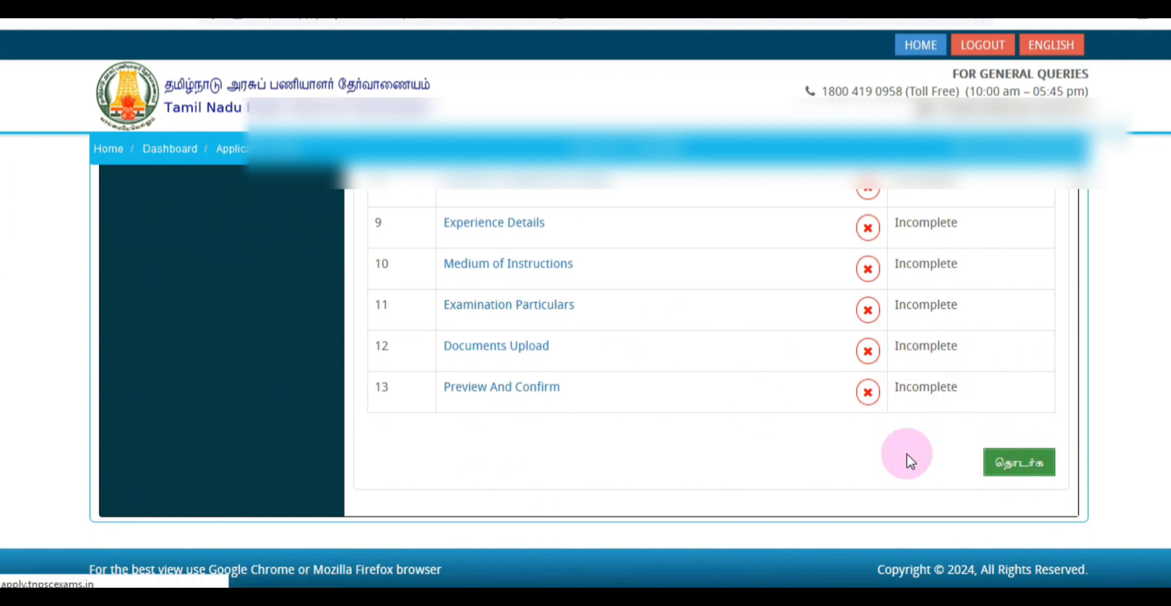
scroll(901, 382, "down", 6)
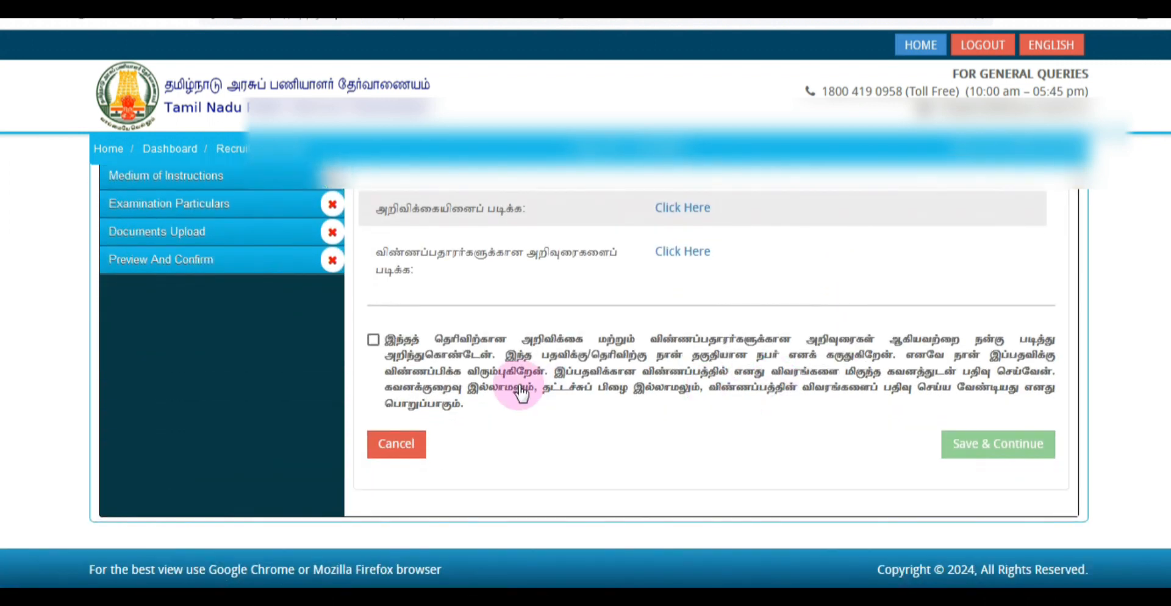
left_click(372, 340)
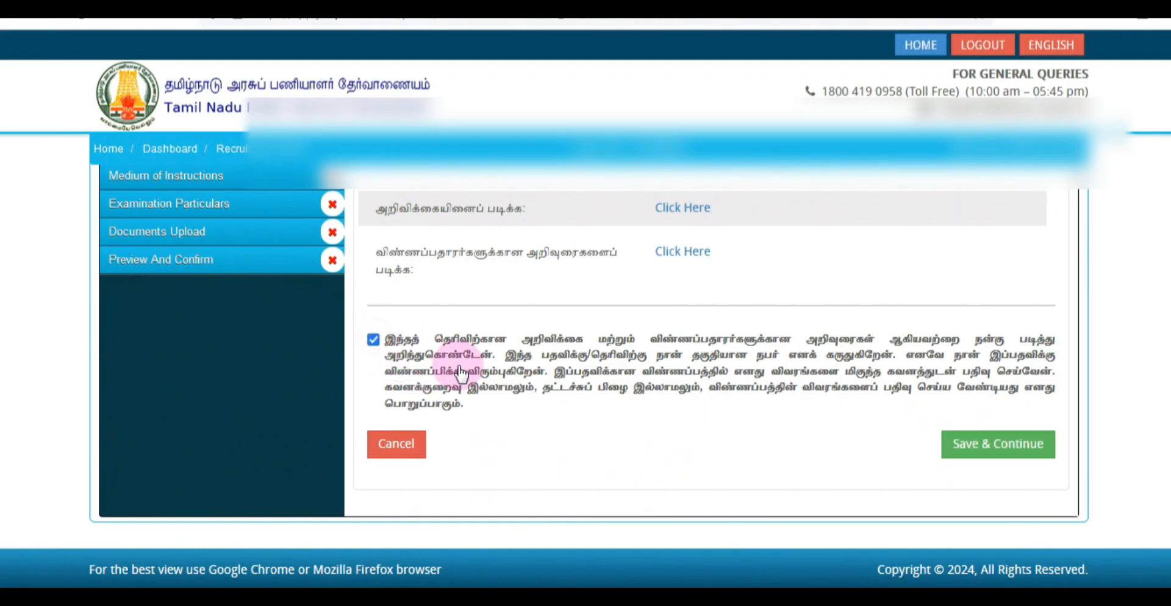
left_click(1000, 452)
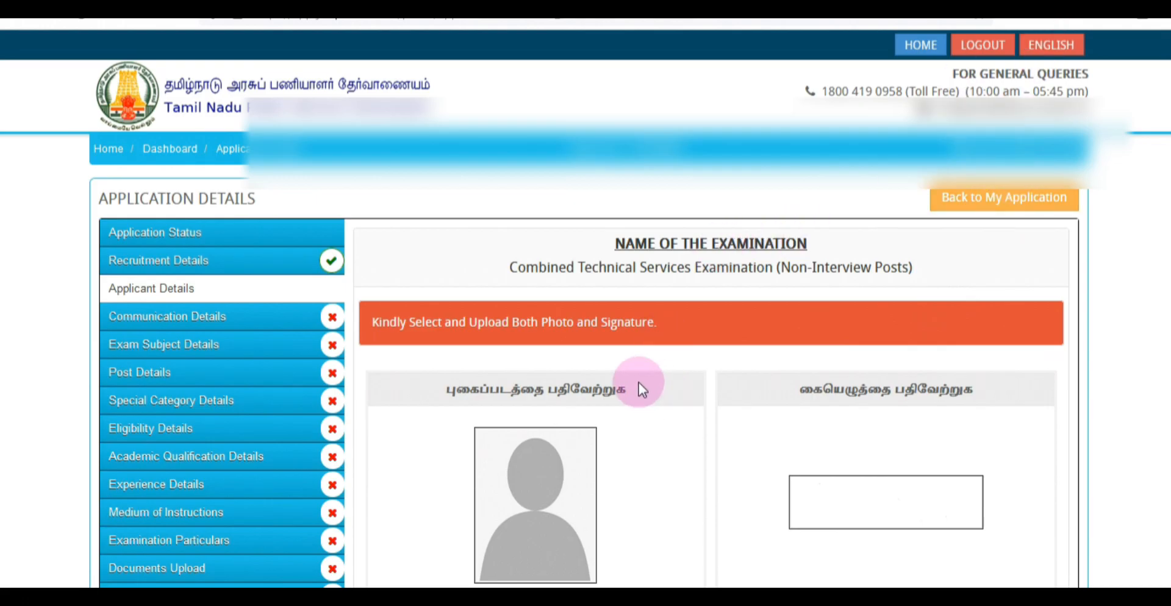
Set the photo-taken date to the 7th using the calendar.
scroll(717, 384, "down", 5)
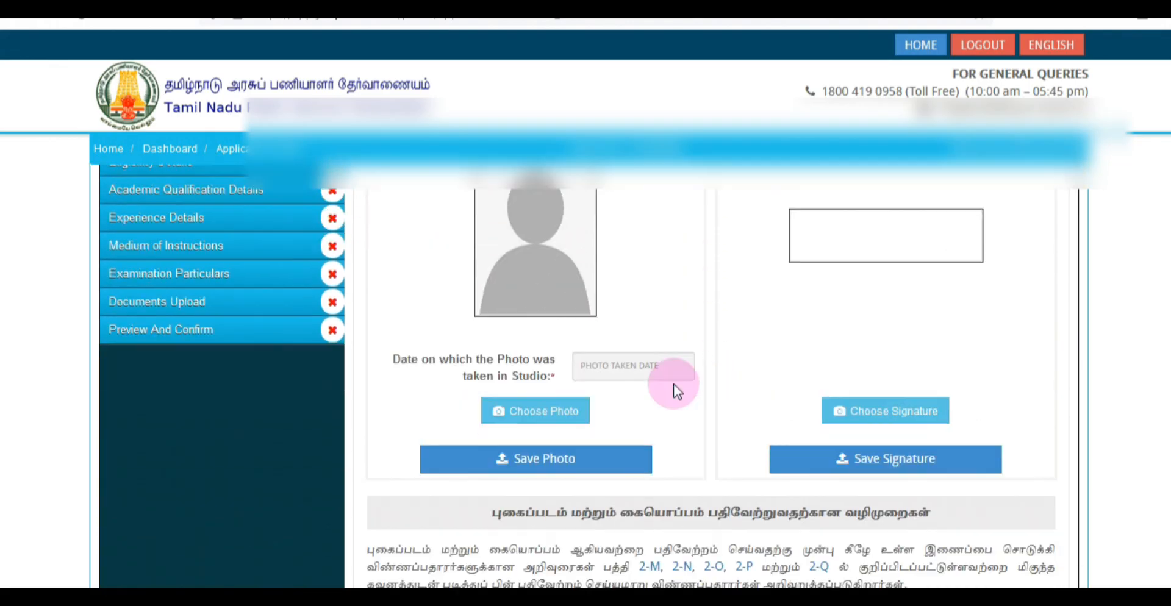
left_click(621, 366)
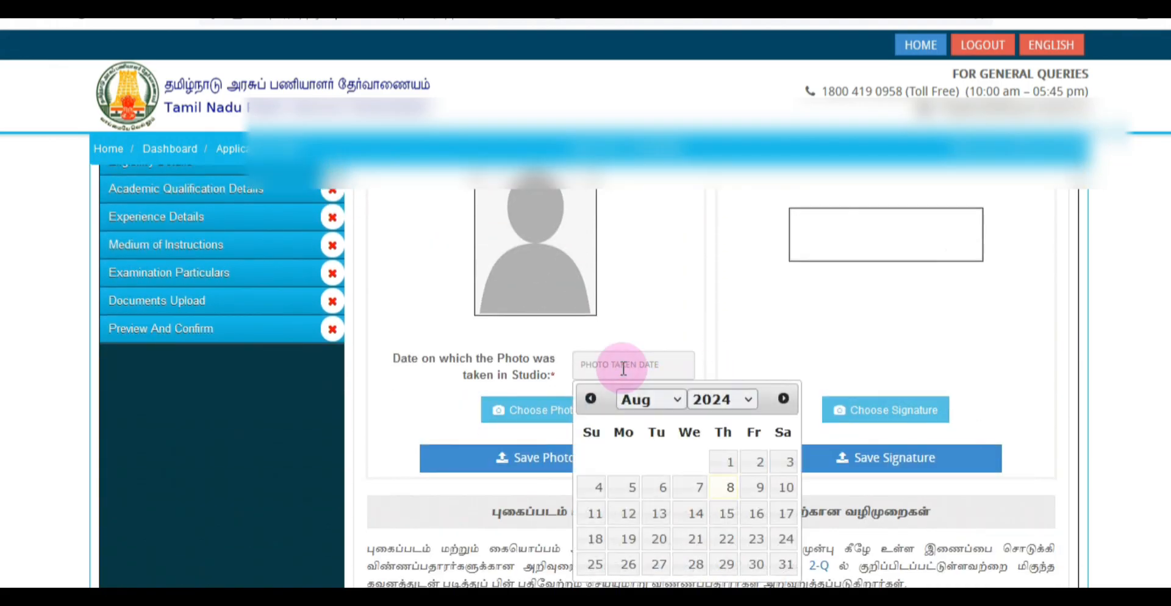
left_click(700, 492)
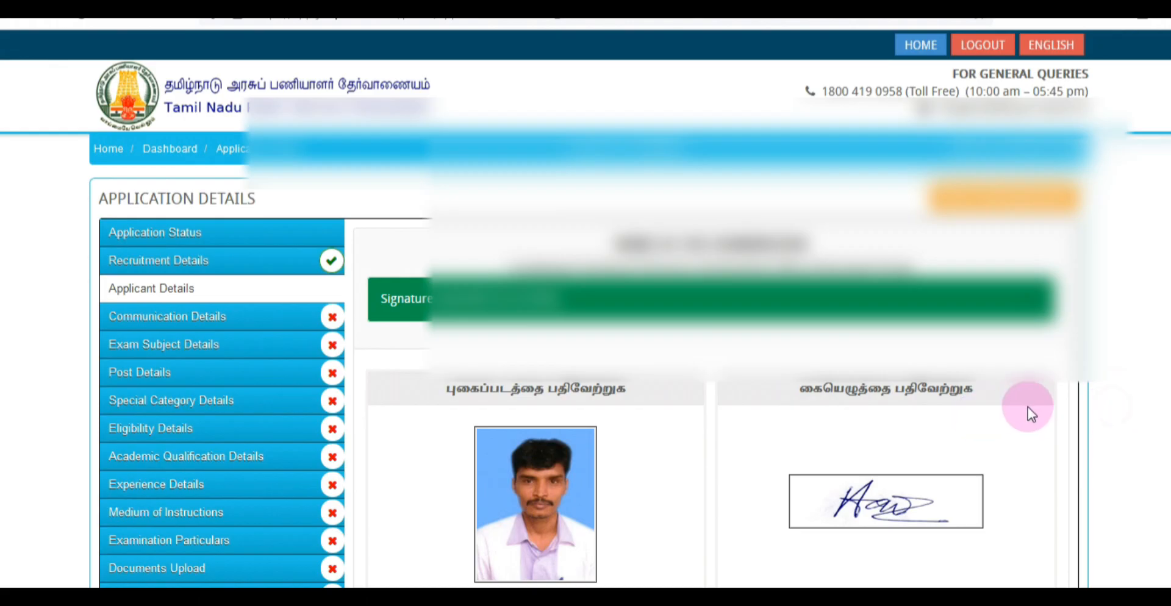
Enter the date of birth by picking its year, month and day in the date picker.
scroll(1037, 275, "down", 10)
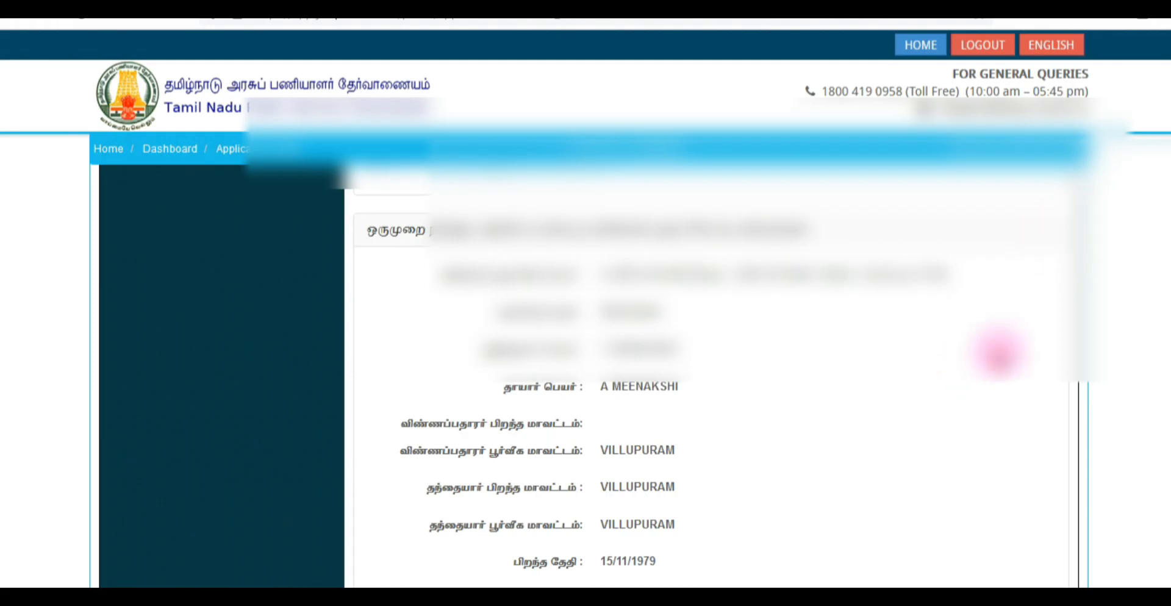
scroll(984, 359, "down", 6)
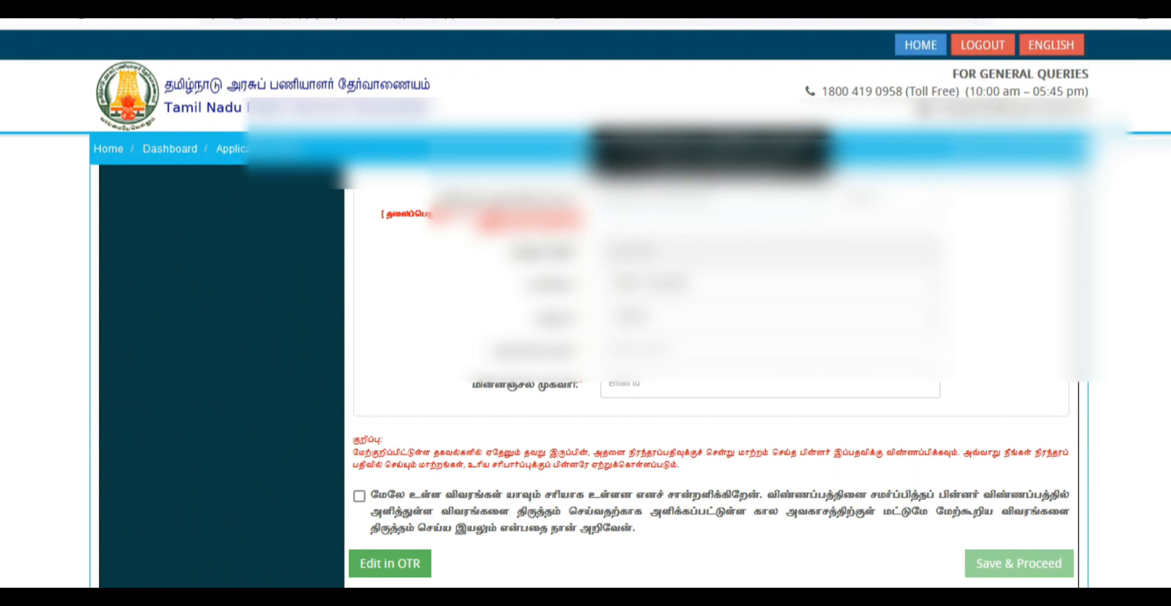
scroll(817, 335, "up", 2)
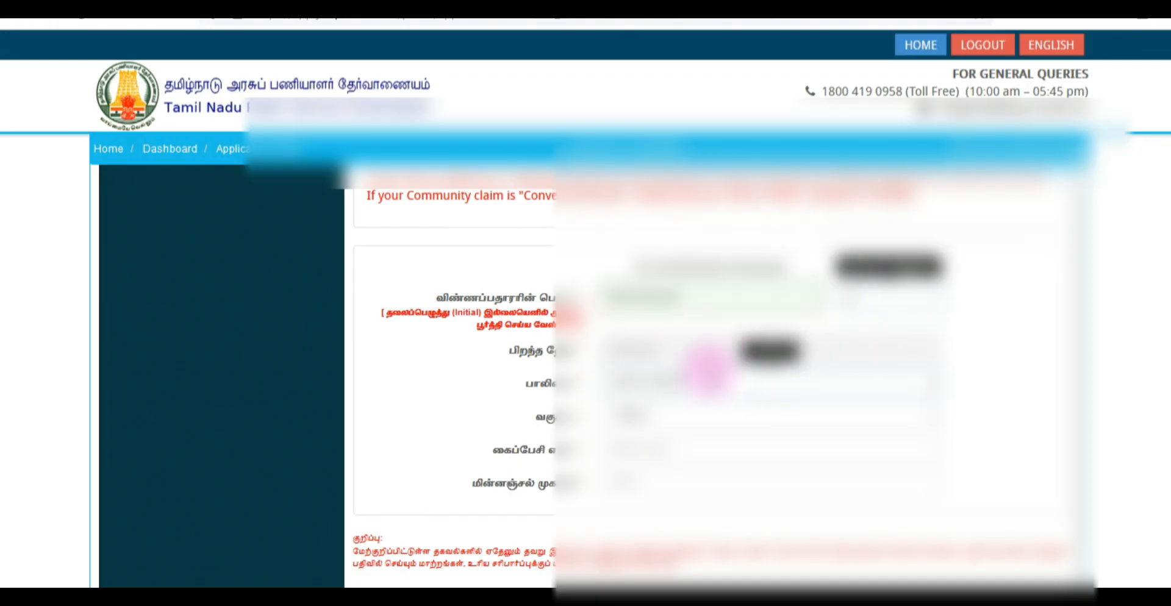
left_click(652, 347)
left_click(749, 384)
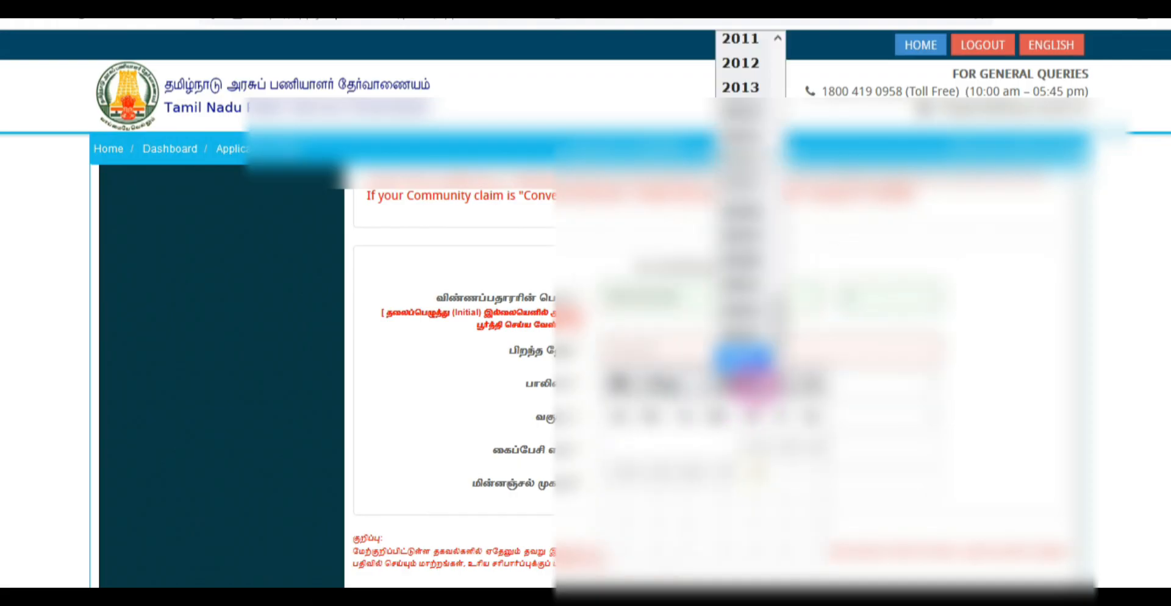
scroll(753, 248, "up", 8)
scroll(756, 220, "up", 6)
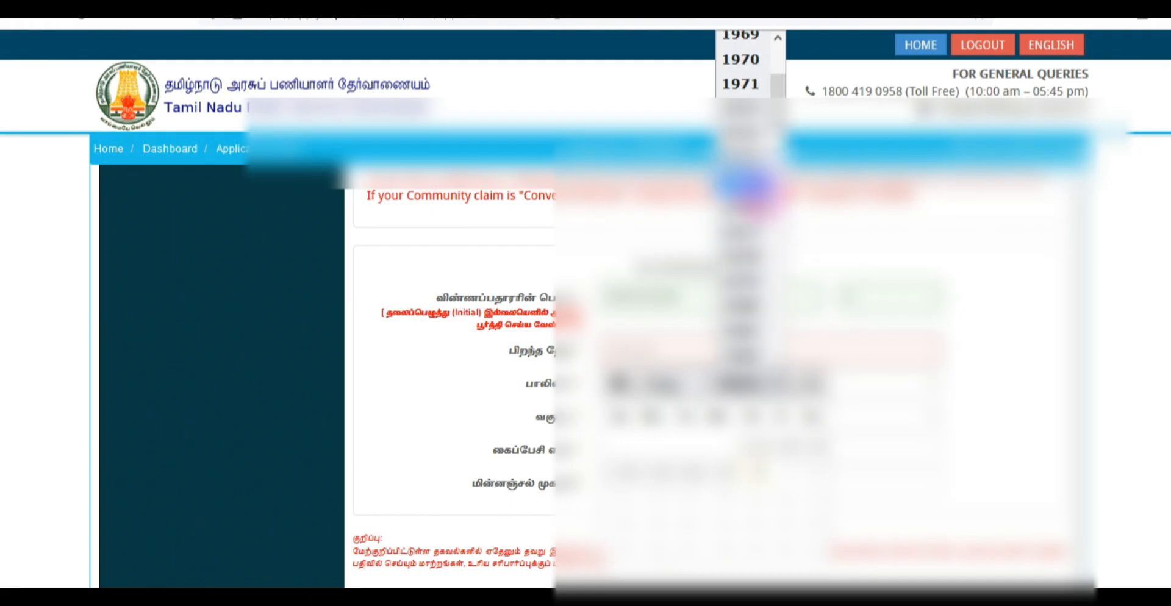
left_click(747, 275)
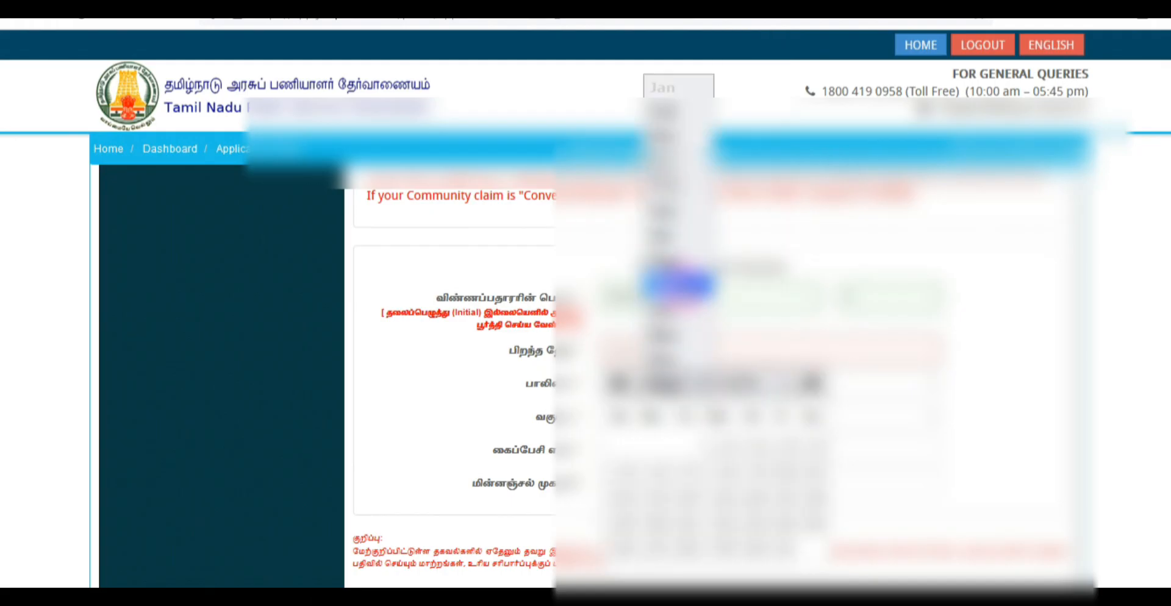
left_click(676, 335)
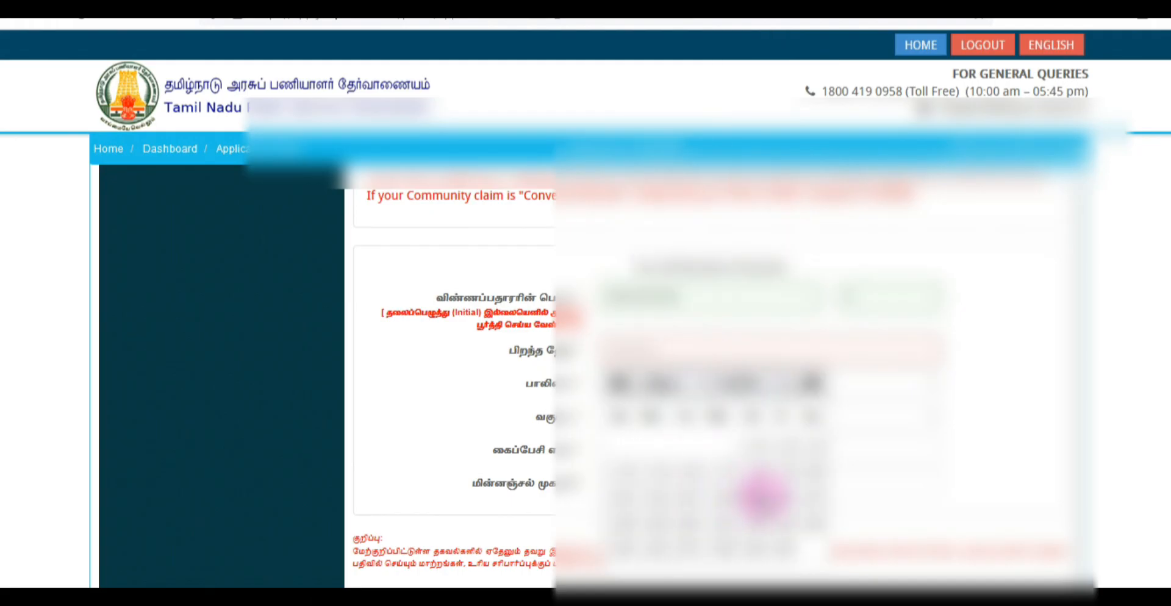
left_click(758, 497)
Fill the remaining verification fields, tick the correctness declaration and save Applicant Details.
left_click(671, 387)
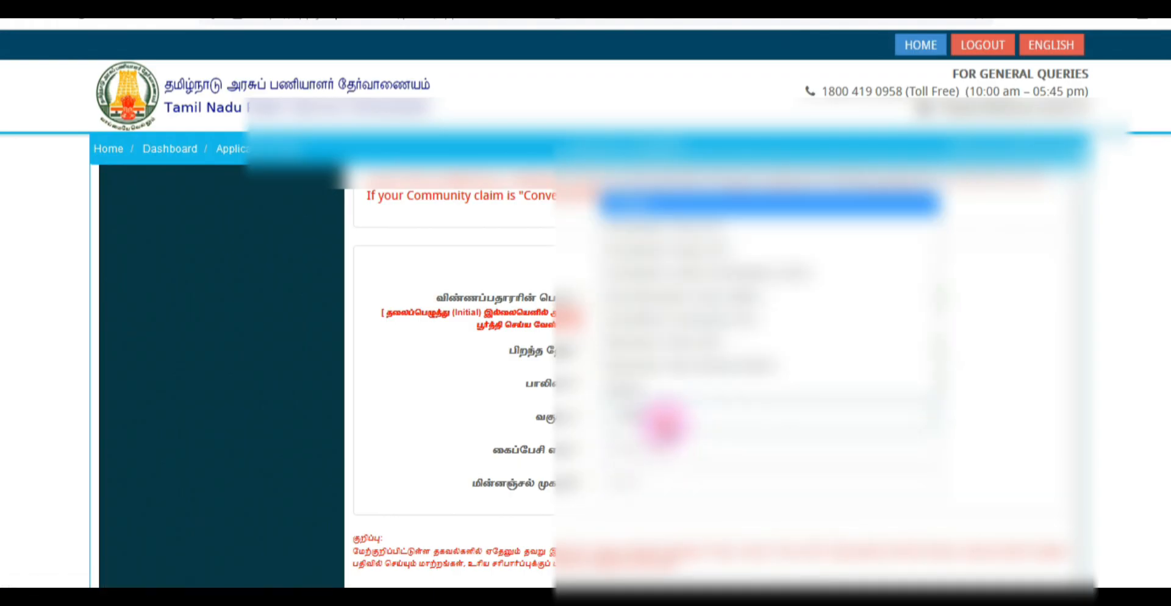
left_click(727, 314)
left_click(661, 463)
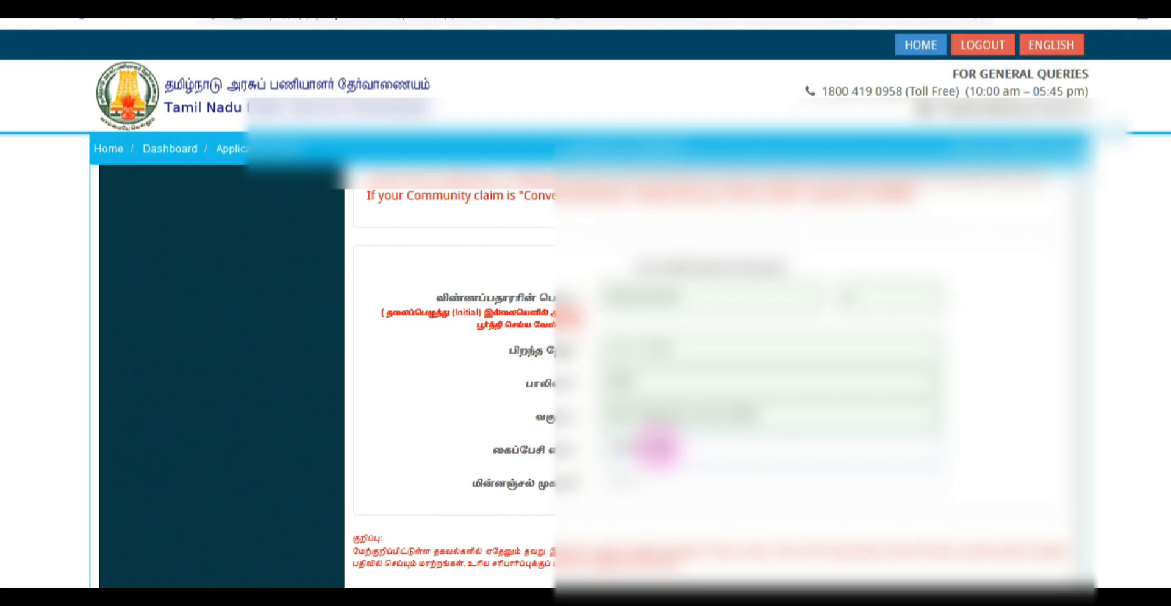
left_click(650, 488)
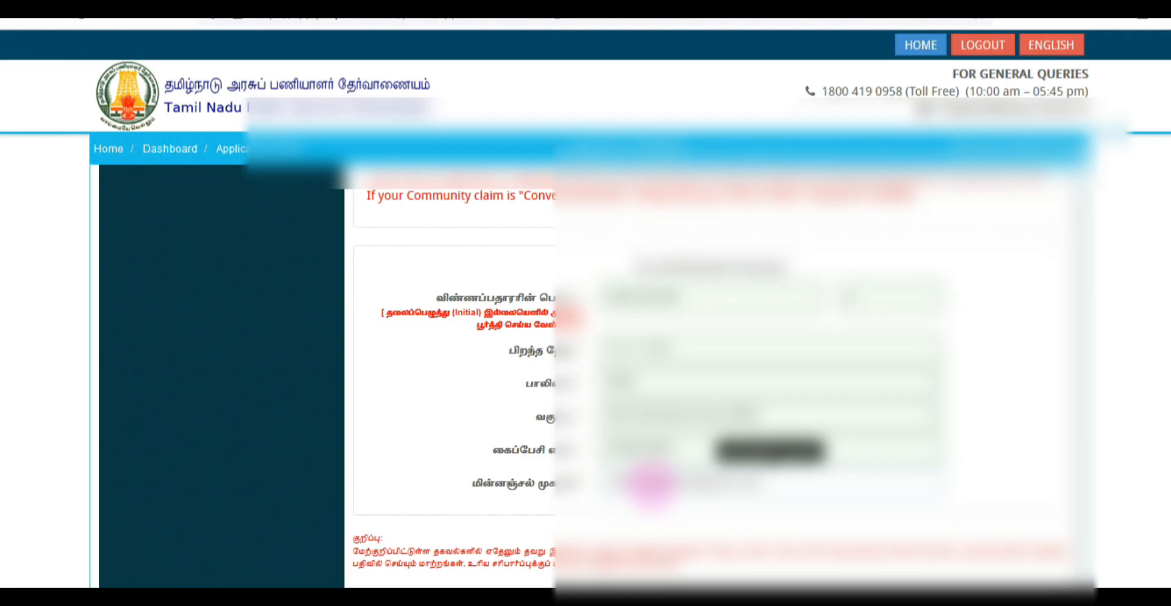
scroll(610, 366, "down", 3)
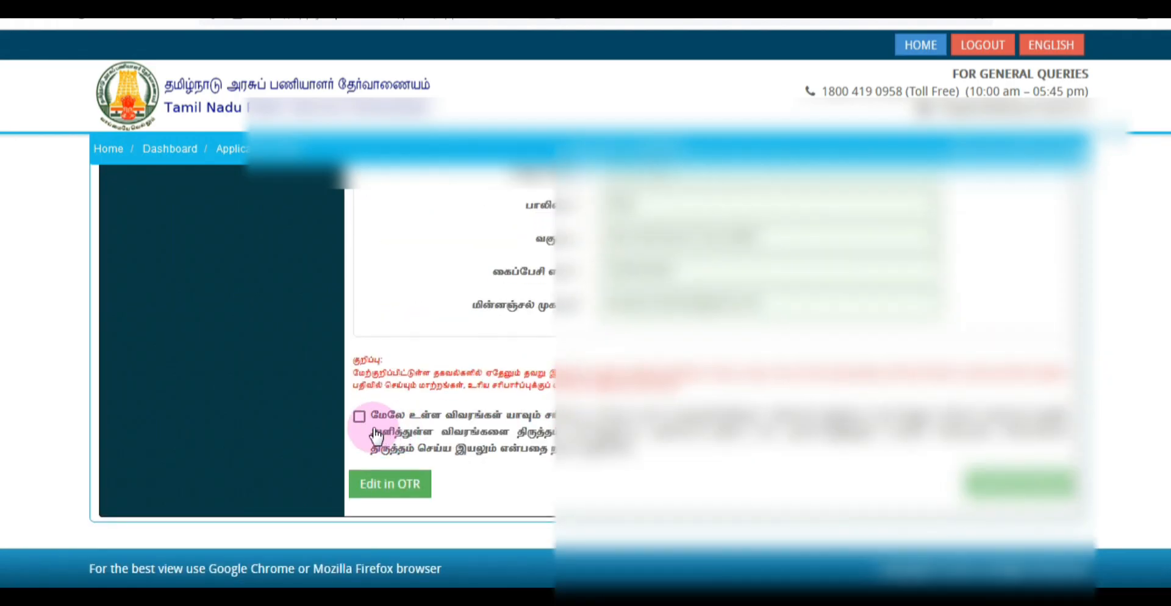
left_click(359, 416)
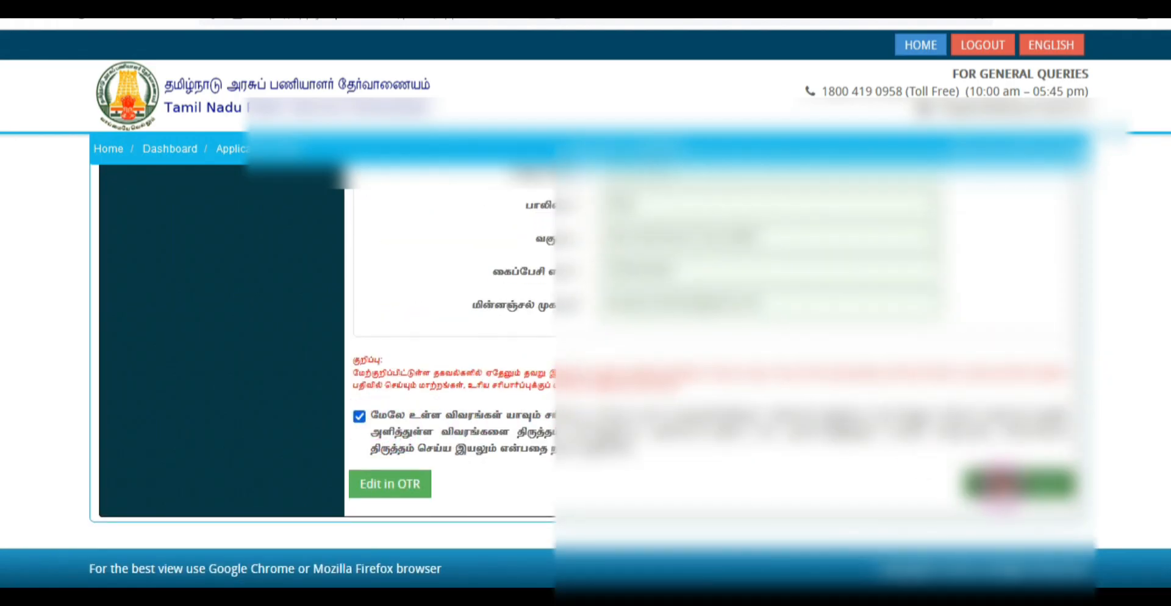
left_click(1000, 483)
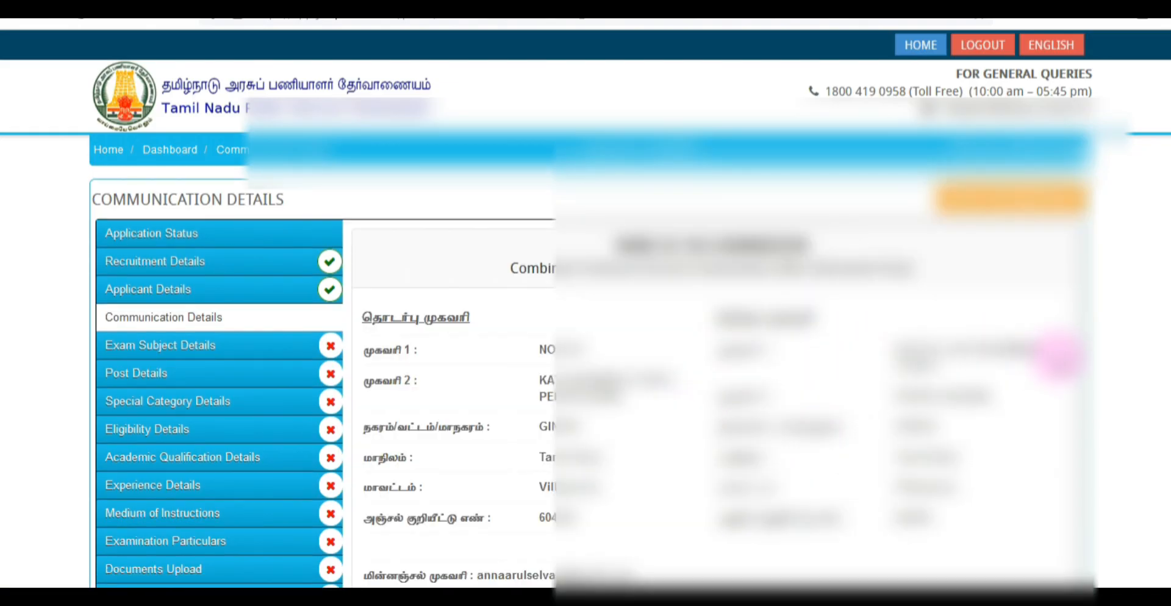
Accept the Communication Details declaration and save that section.
scroll(1058, 366, "down", 5)
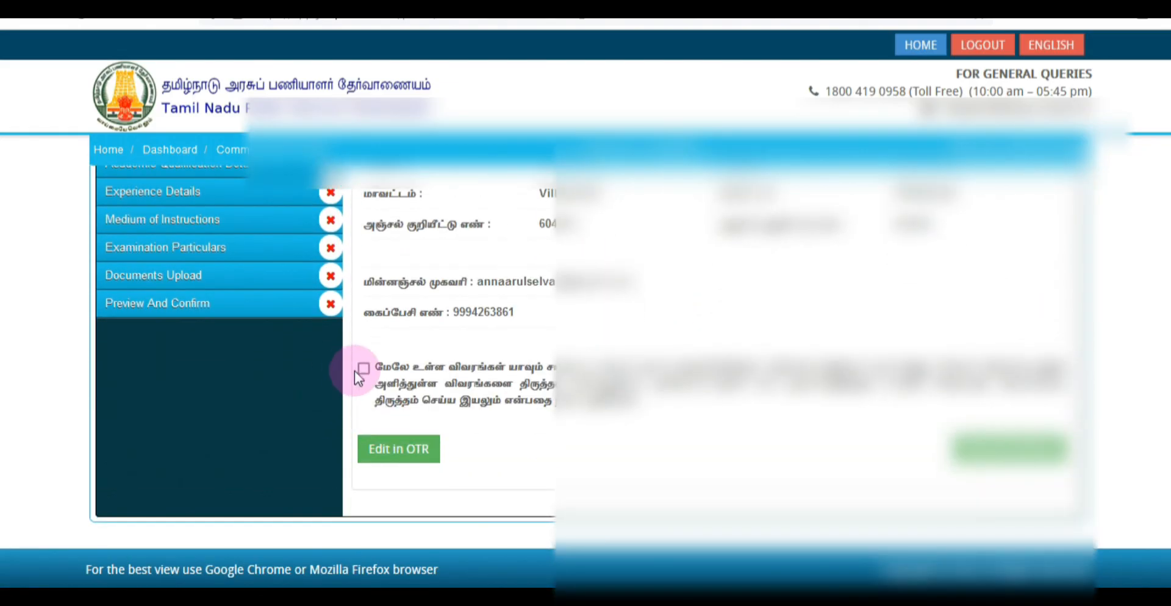
left_click(363, 369)
left_click(961, 450)
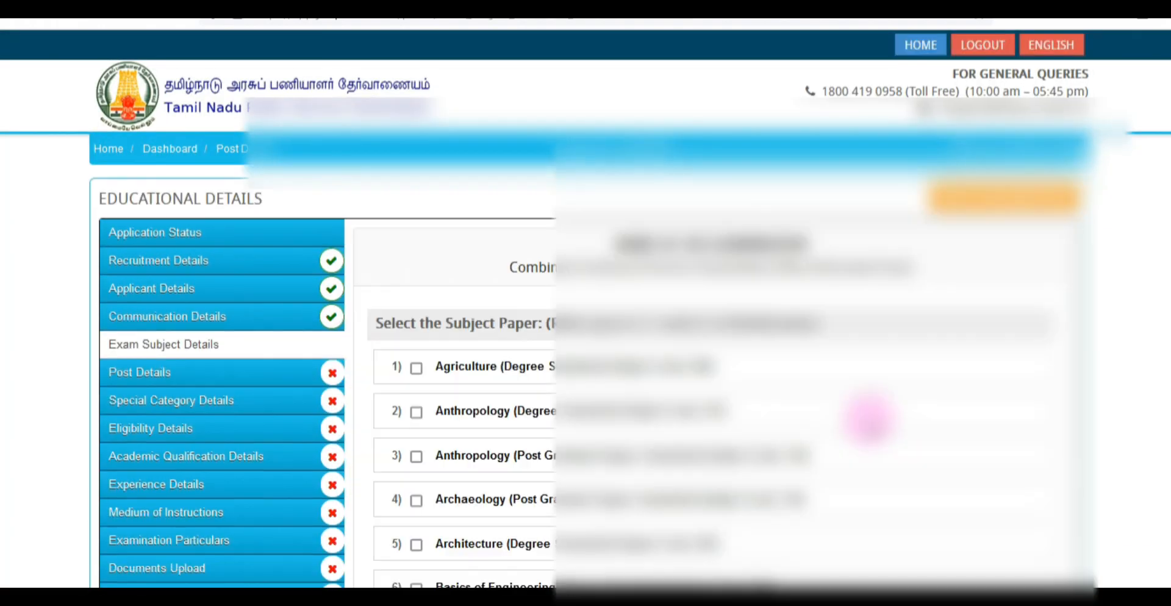
Choose Chemistry (Degree Standard) as the exam subject, tick its declaration and save.
scroll(784, 340, "down", 3)
scroll(798, 348, "up", 2)
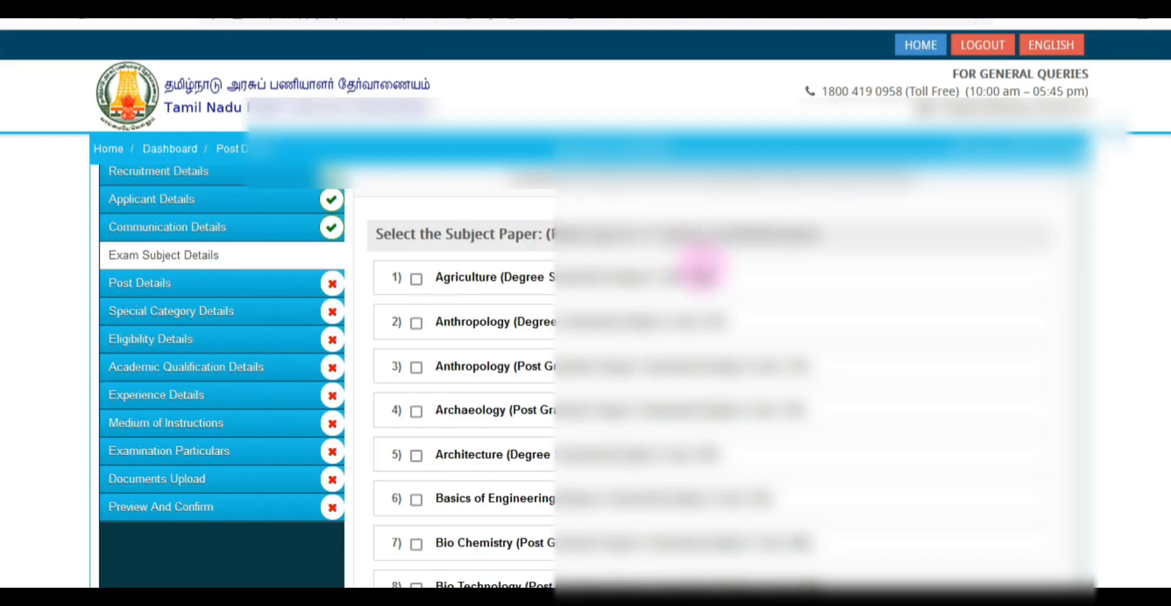
scroll(640, 305, "down", 5)
scroll(560, 346, "down", 5)
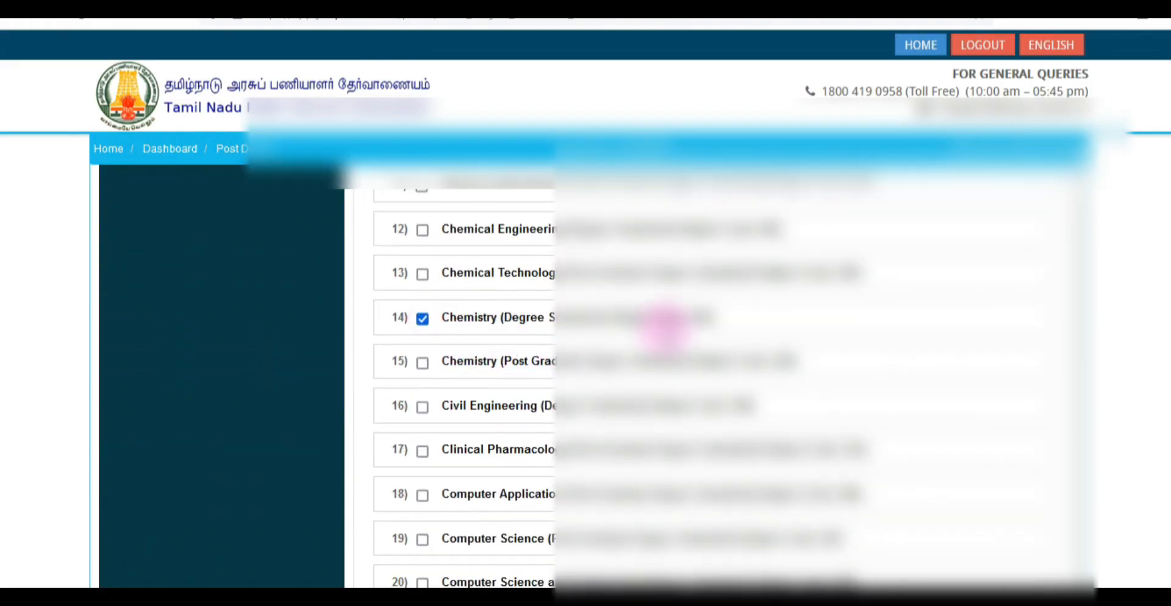
scroll(664, 328, "down", 20)
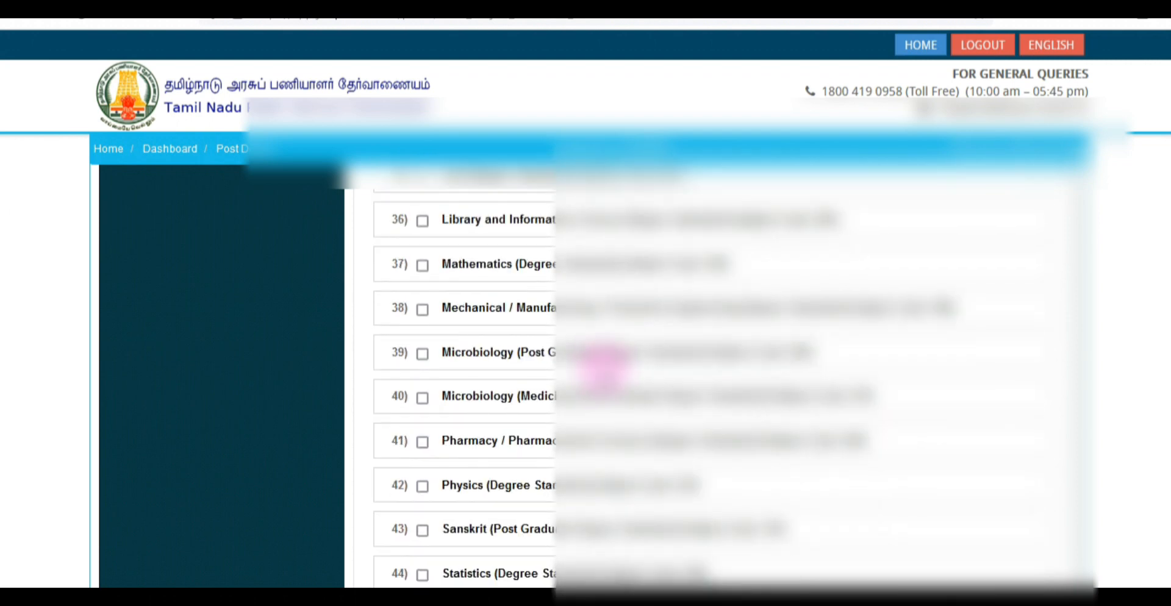
scroll(601, 366, "down", 10)
left_click(373, 368)
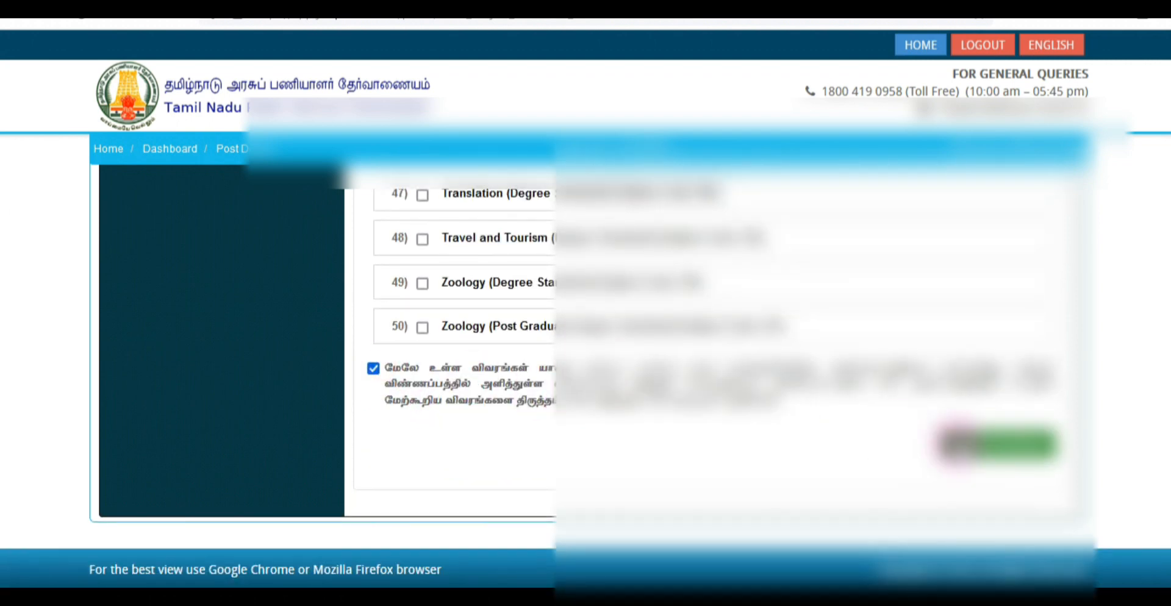
left_click(955, 444)
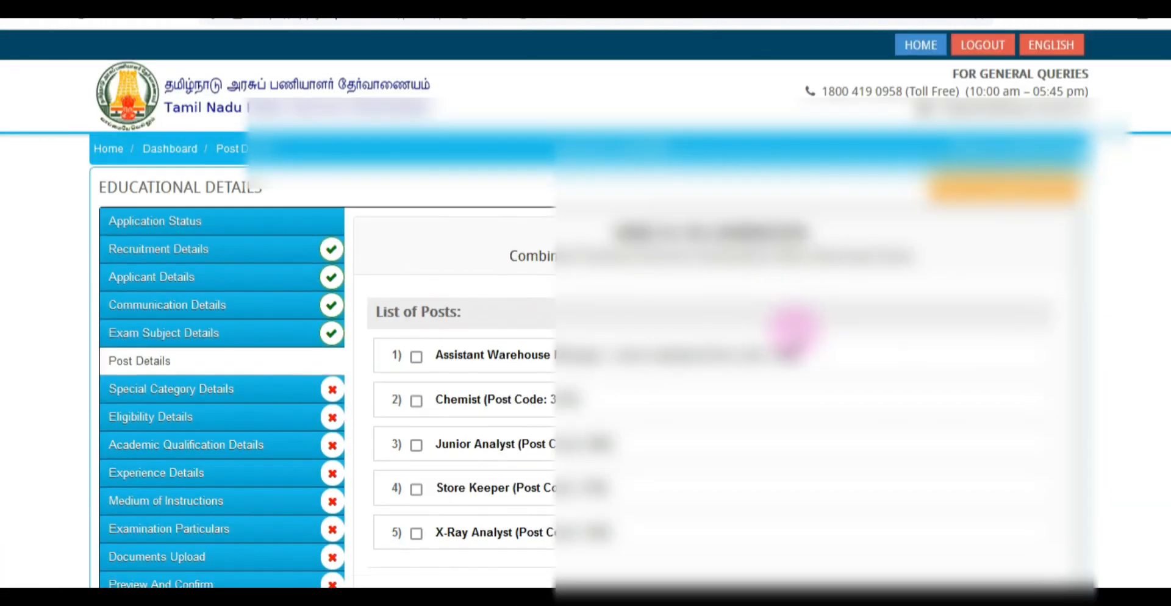
Select the Chemist post, accept the post details declaration and save.
scroll(792, 329, "down", 1)
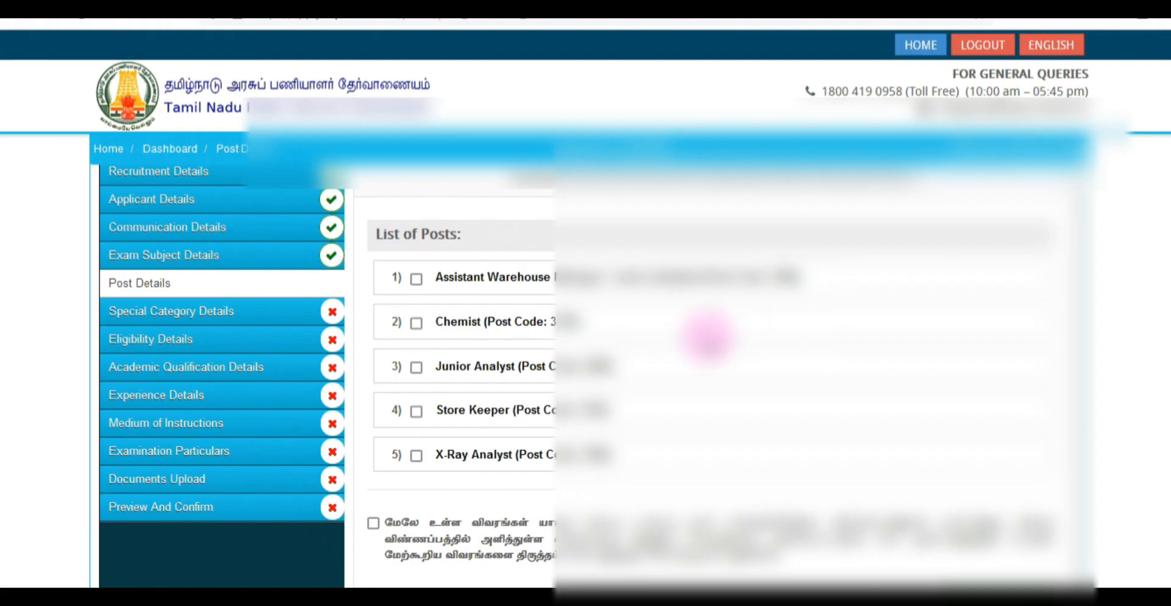
left_click(415, 324)
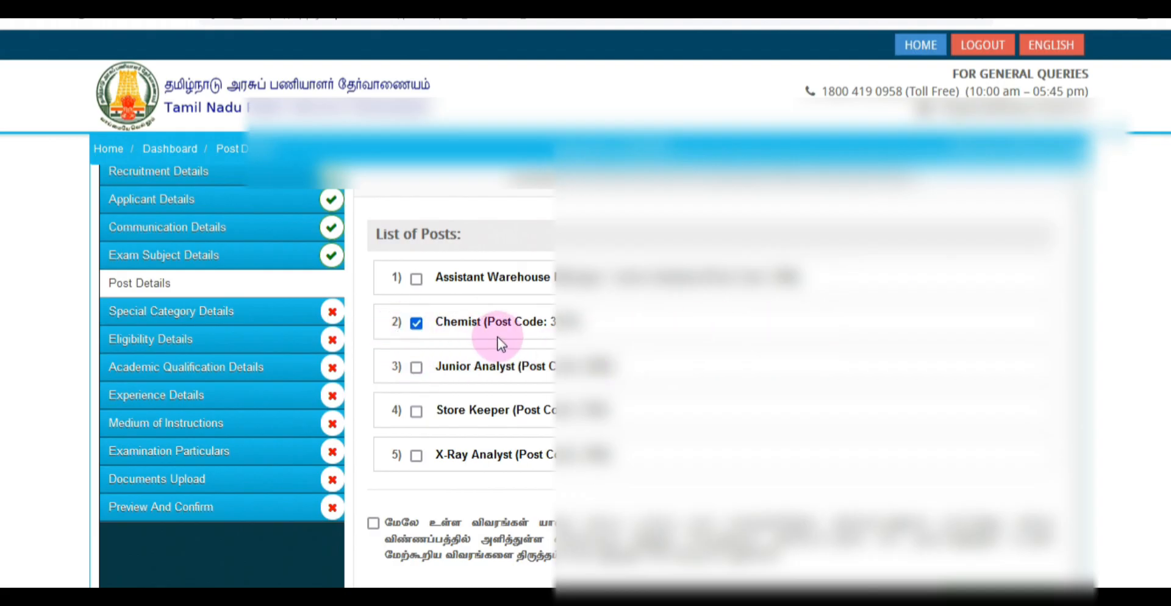
left_click(374, 525)
scroll(952, 390, "down", 2)
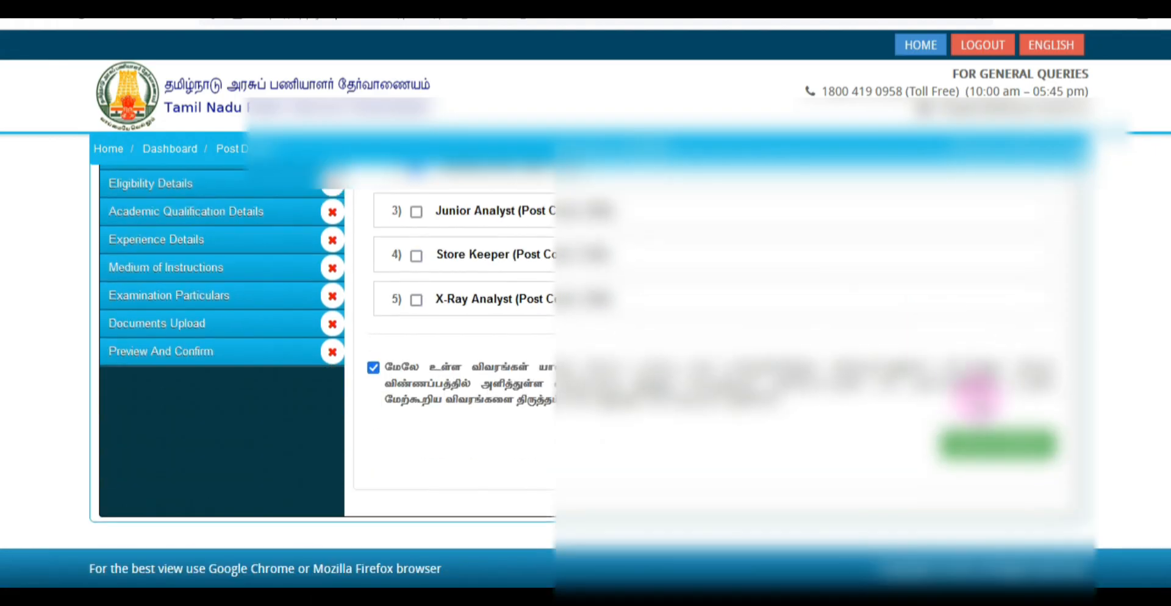
left_click(985, 444)
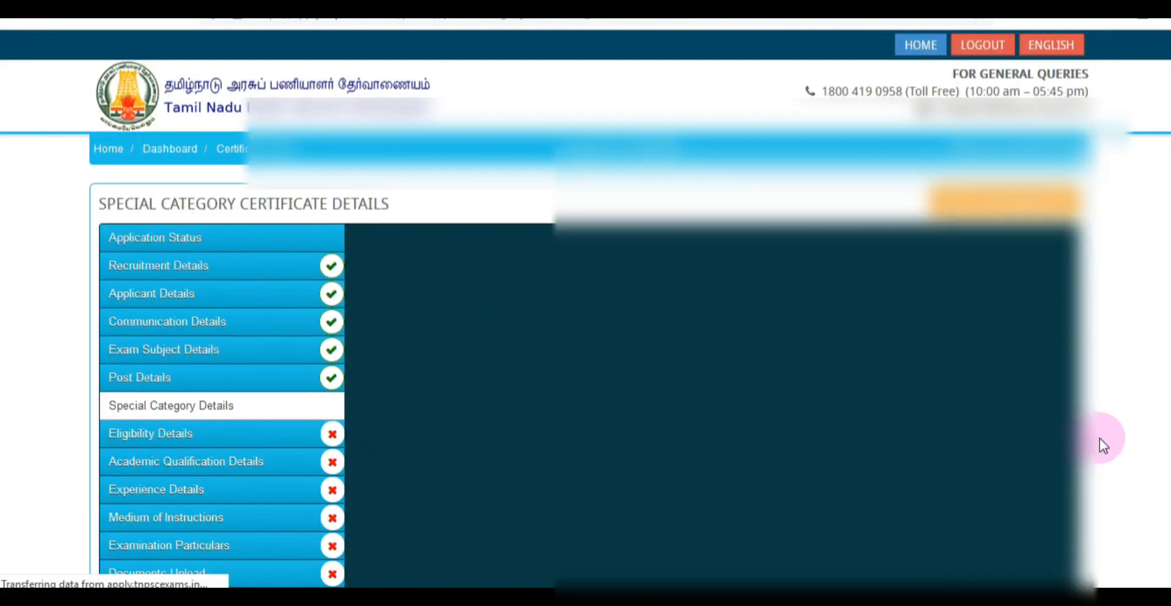
Answer the Differently Abled, exemption and Ex-Serviceman questions, accept the declaration and submit.
scroll(1107, 418, "down", 2)
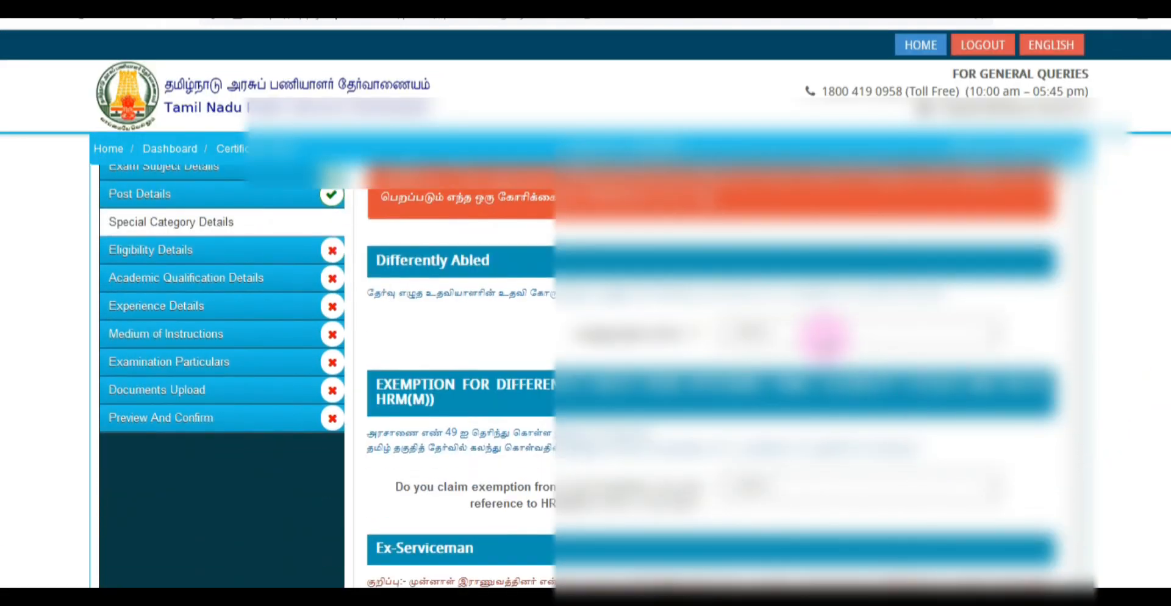
left_click(822, 335)
left_click(809, 398)
scroll(928, 360, "down", 2)
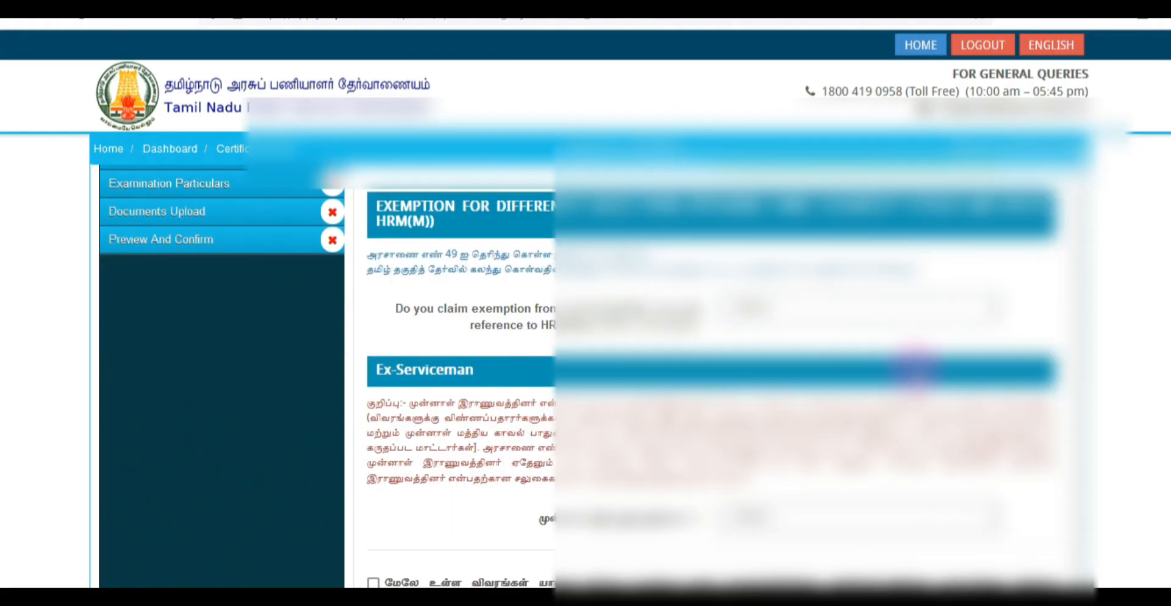
left_click(834, 309)
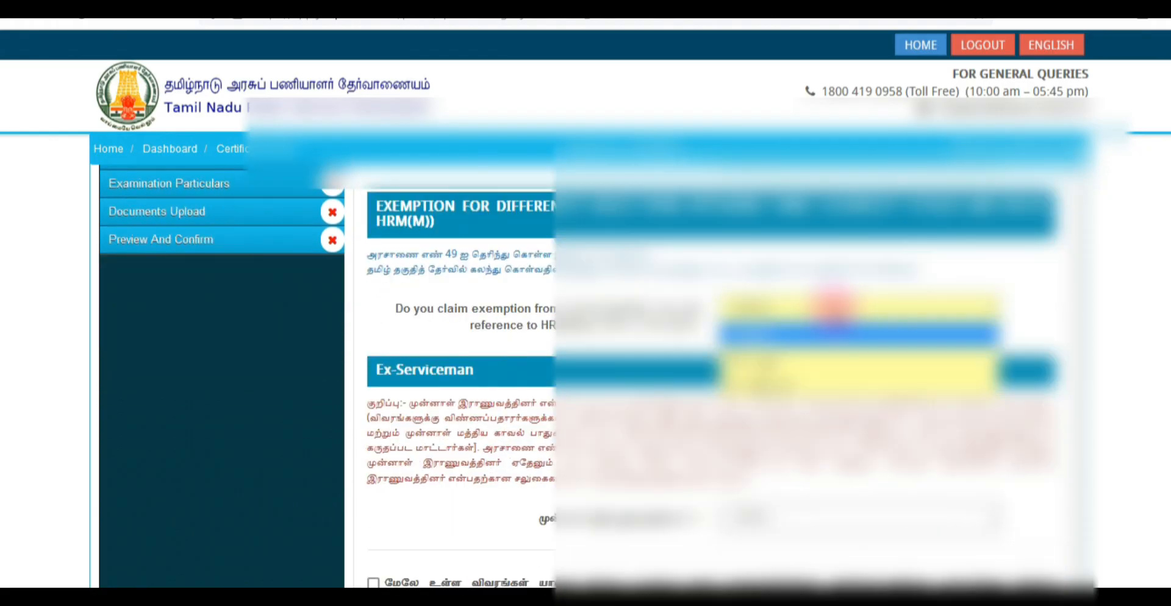
left_click(811, 383)
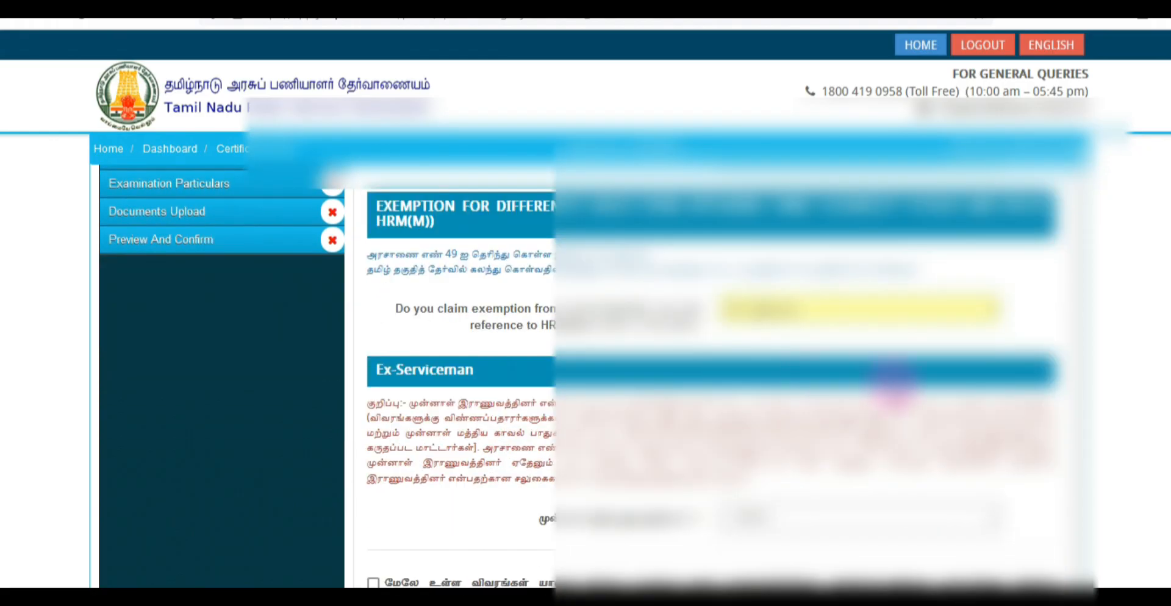
scroll(891, 384, "down", 2)
left_click(797, 340)
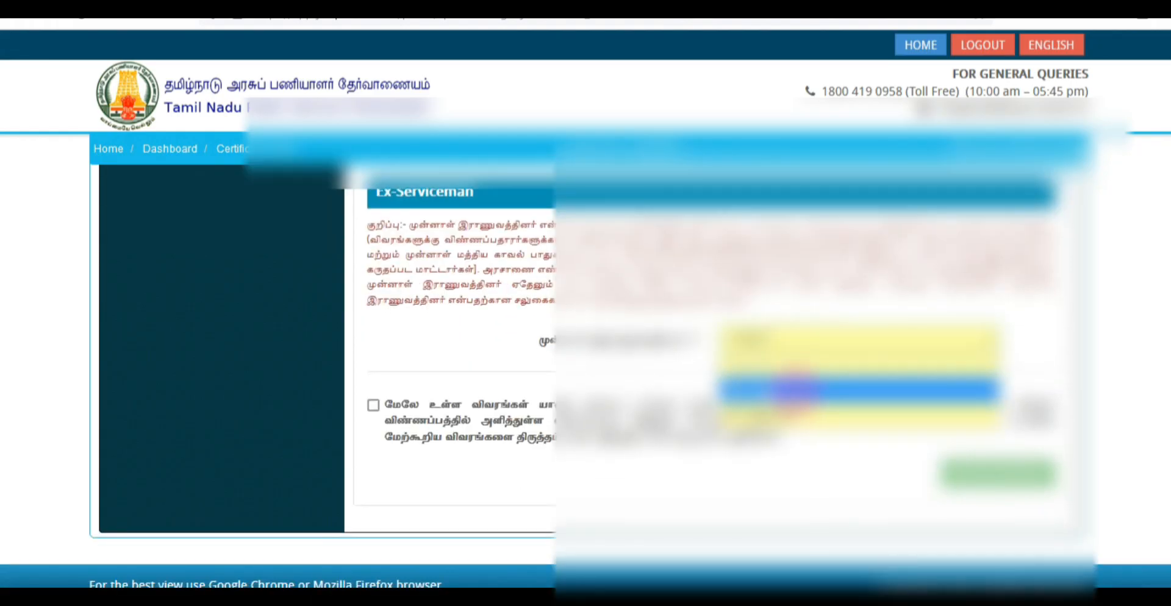
left_click(790, 413)
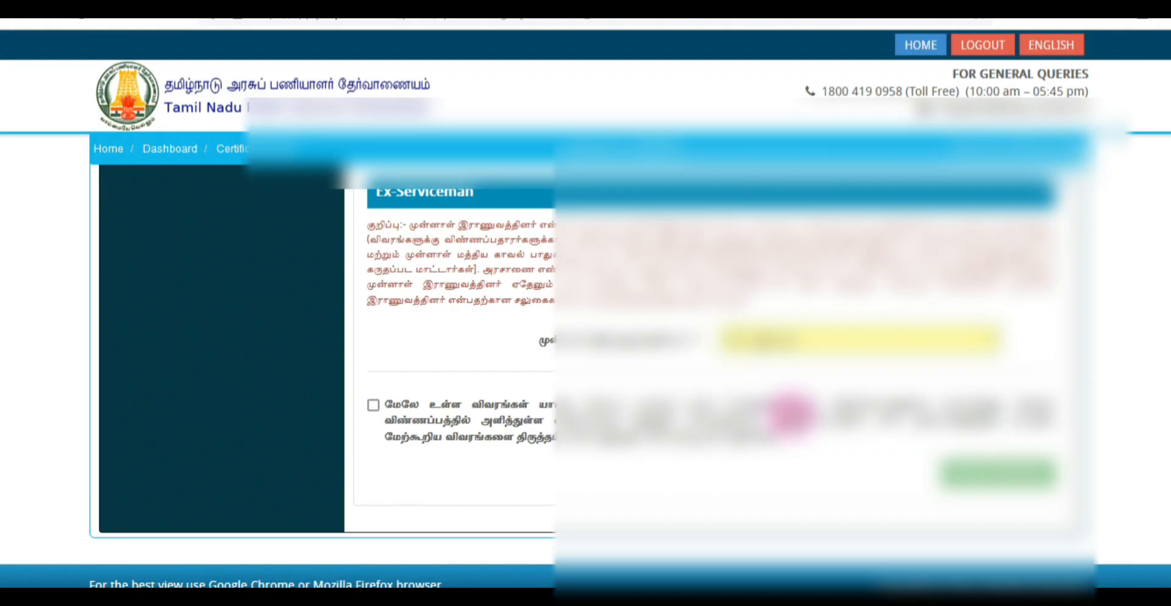
left_click(374, 406)
left_click(982, 471)
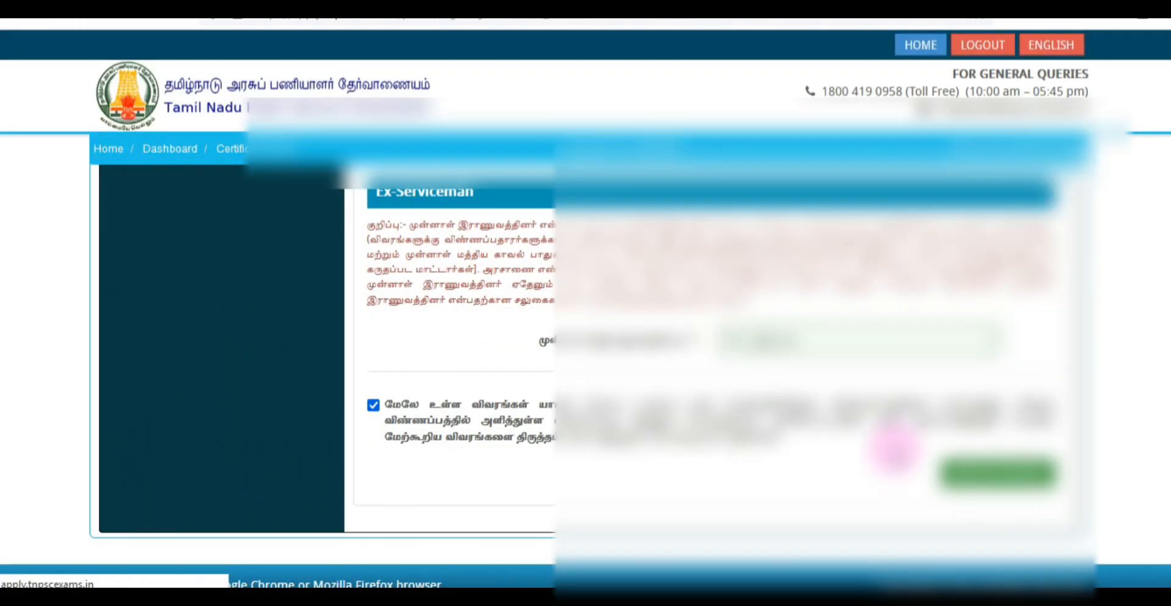
Choose the last employment status option, answer its follow-up and the Intimation question.
scroll(746, 379, "down", 4)
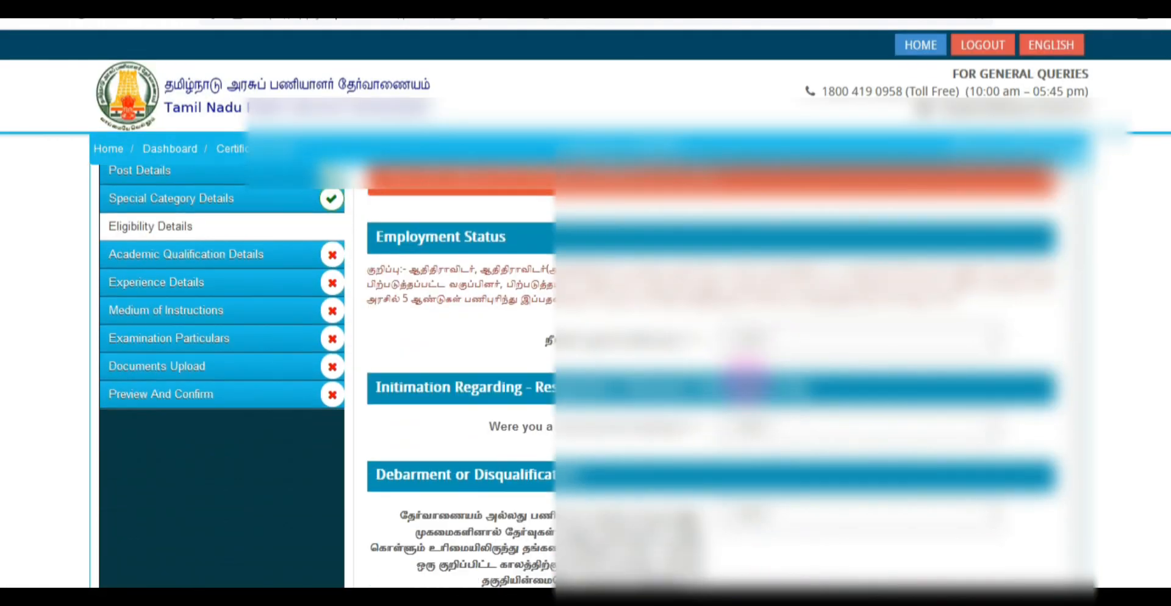
left_click(802, 271)
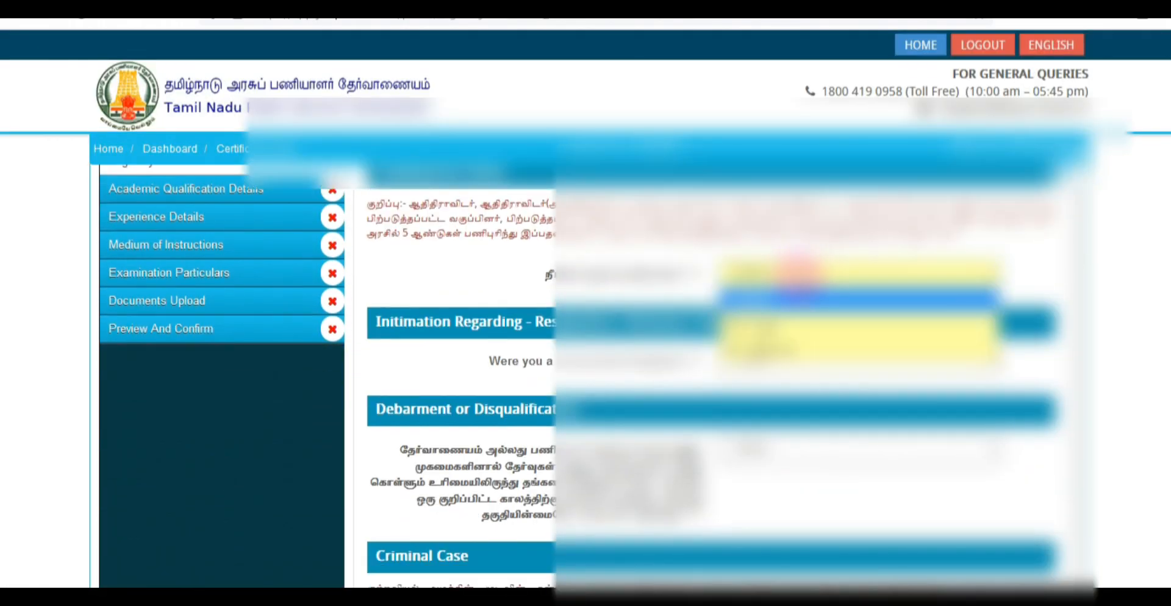
left_click(780, 347)
left_click(817, 318)
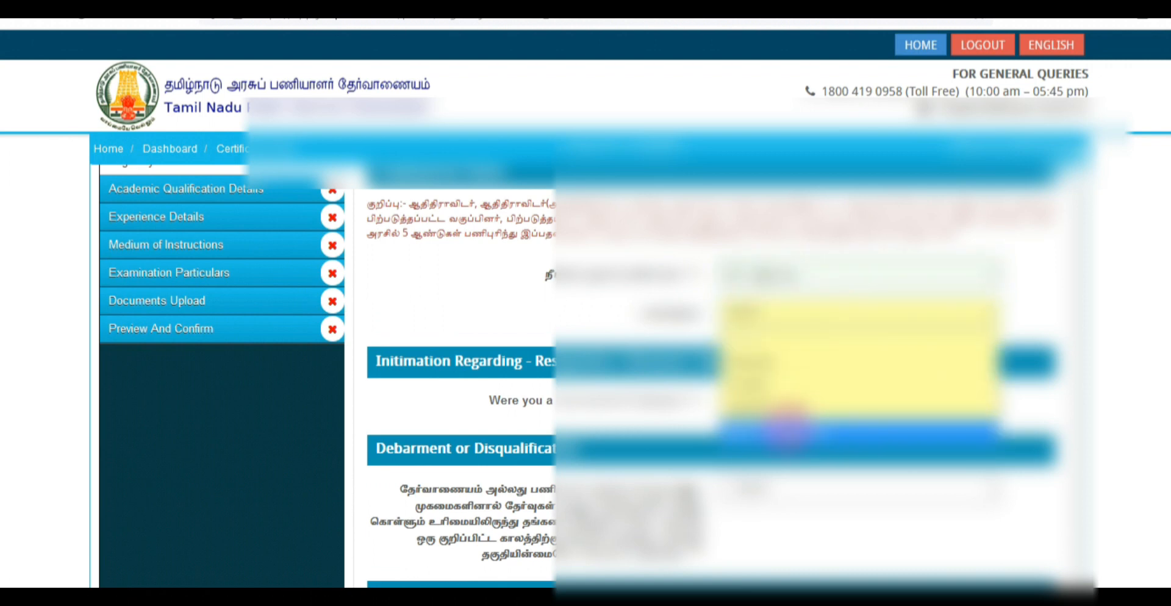
left_click(788, 424)
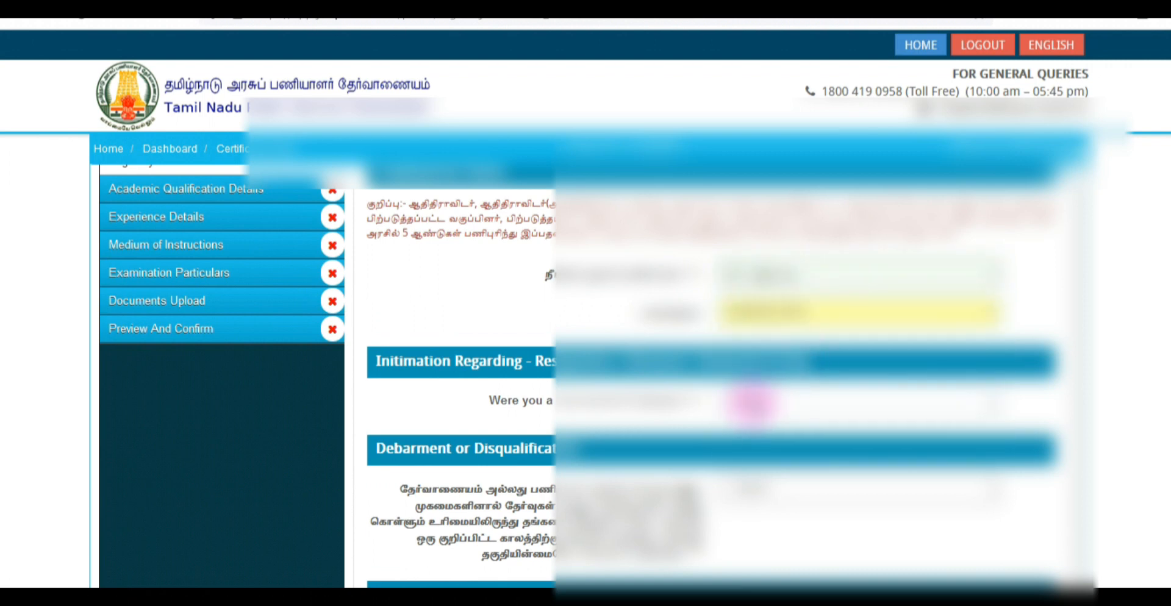
left_click(753, 401)
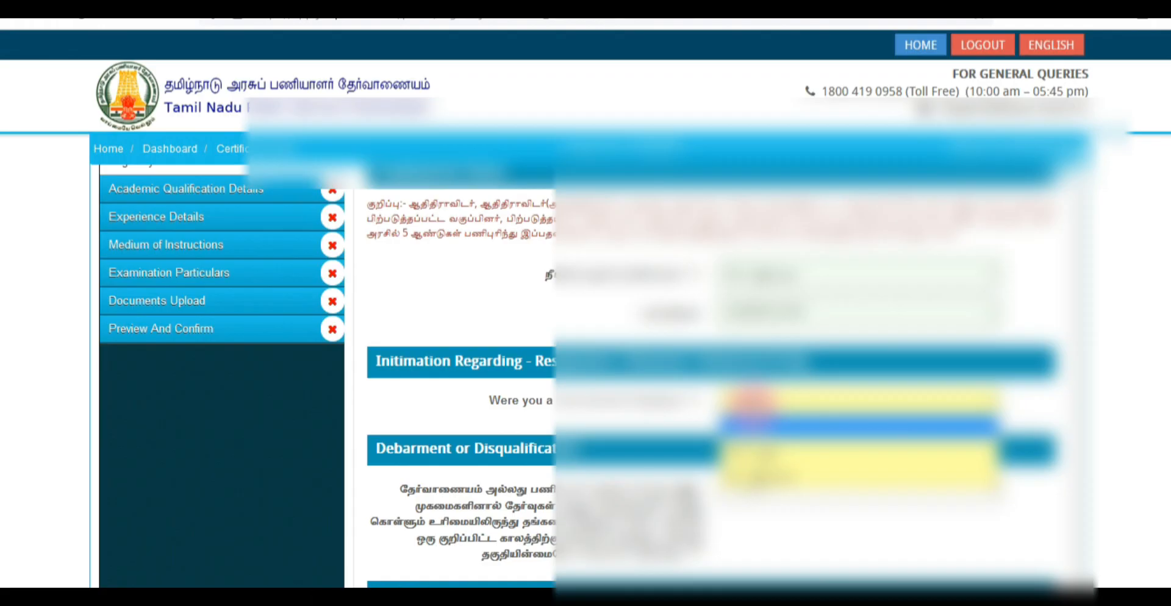
left_click(781, 425)
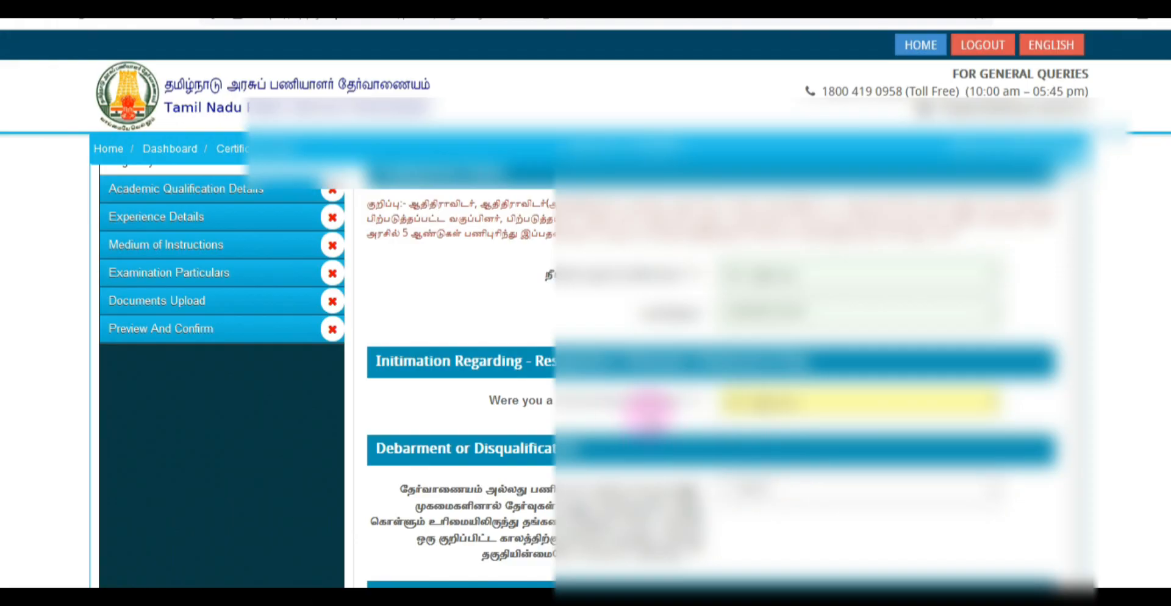
Answer the debarment, Criminal Case, Physical Standards and Vision Standards questions.
scroll(652, 418, "down", 3)
left_click(790, 310)
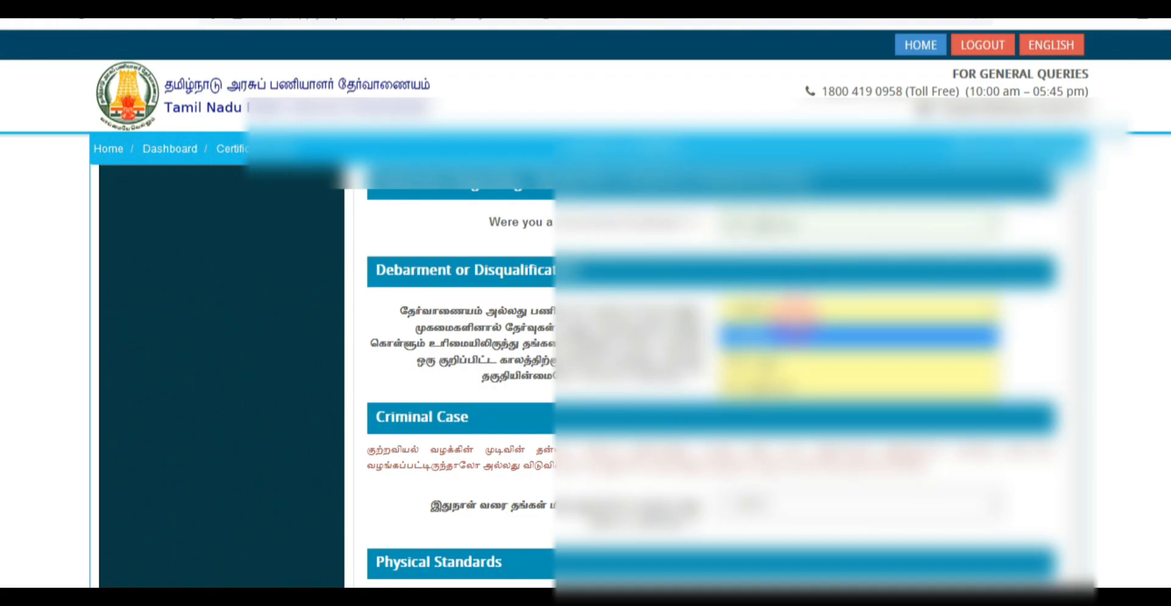
left_click(779, 377)
scroll(793, 375, "down", 3)
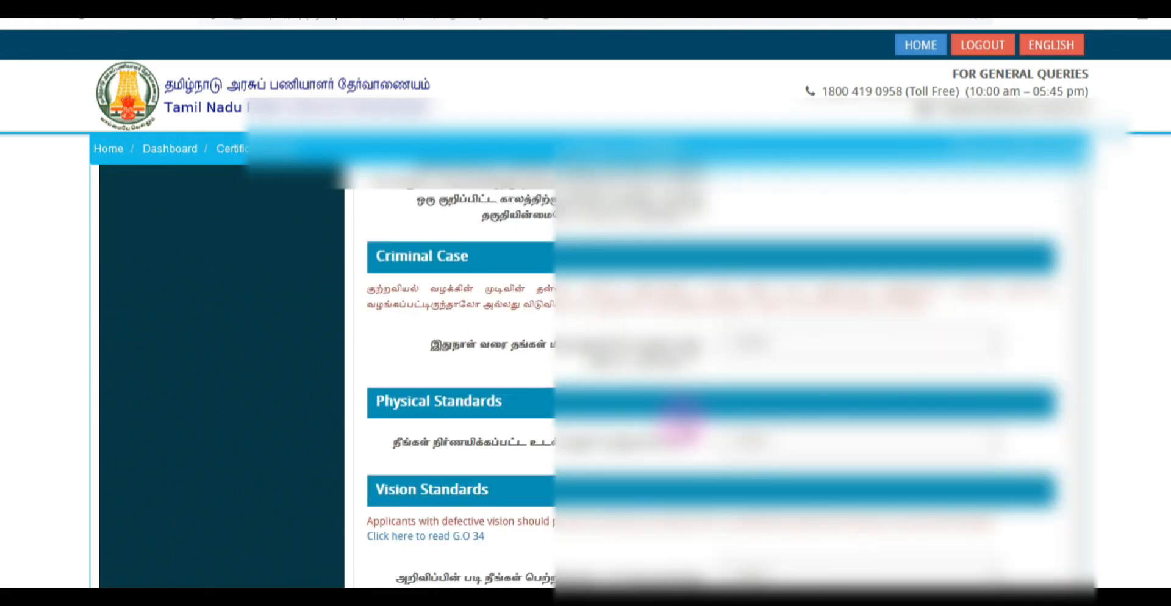
left_click(773, 331)
left_click(780, 373)
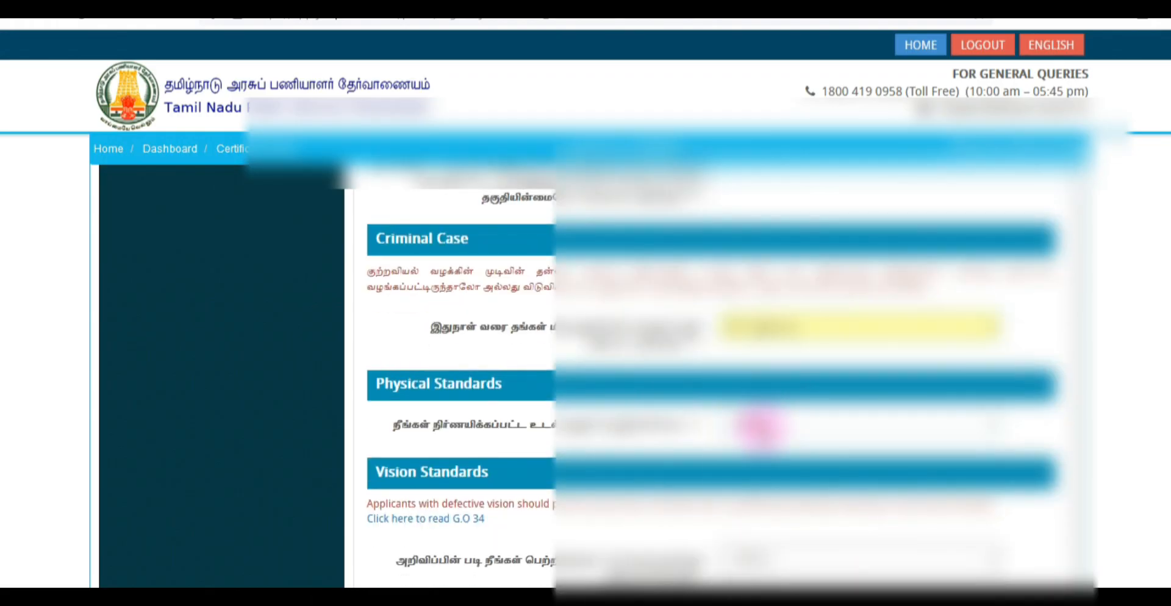
left_click(761, 427)
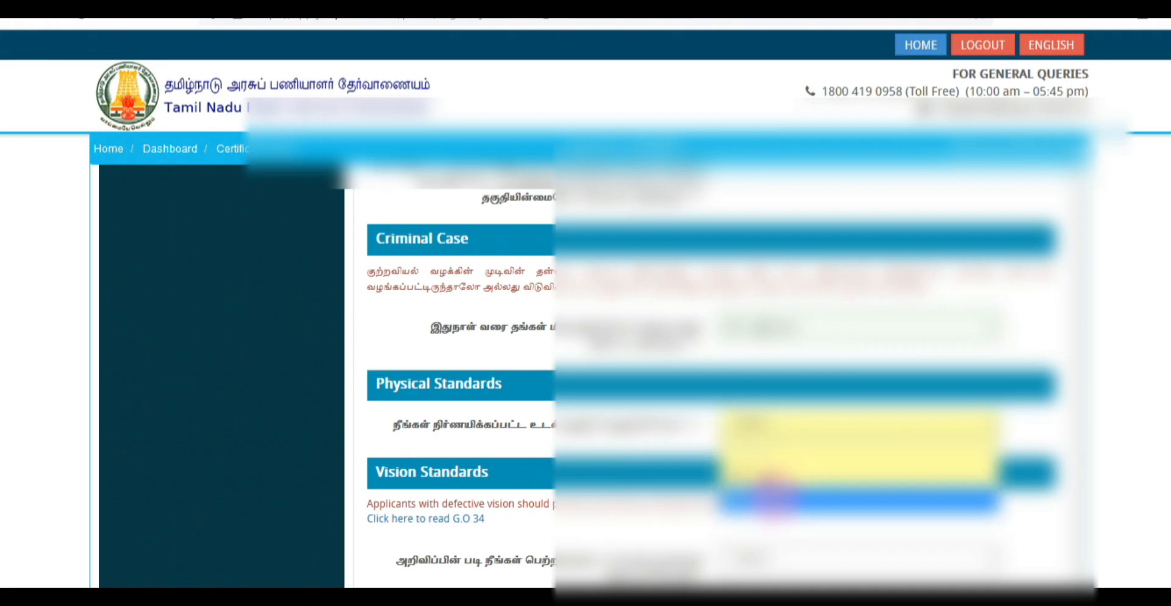
left_click(769, 496)
scroll(811, 436, "down", 3)
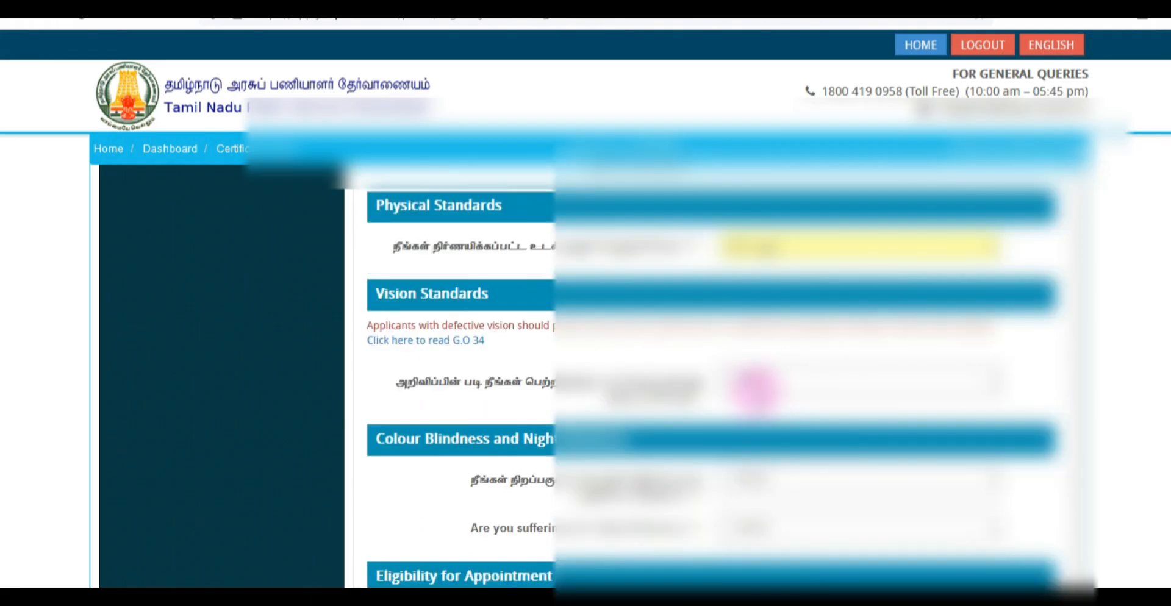
left_click(755, 391)
left_click(805, 471)
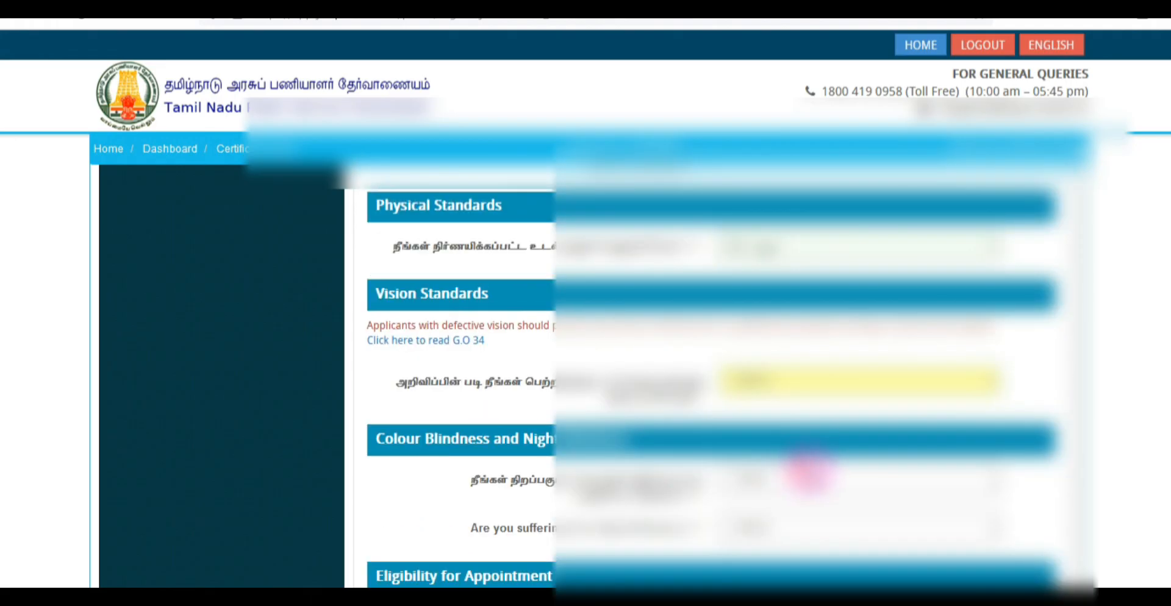
Answer colour blindness and Eligibility for Appointment, accept the declaration and save Eligibility Details.
scroll(769, 482, "down", 2)
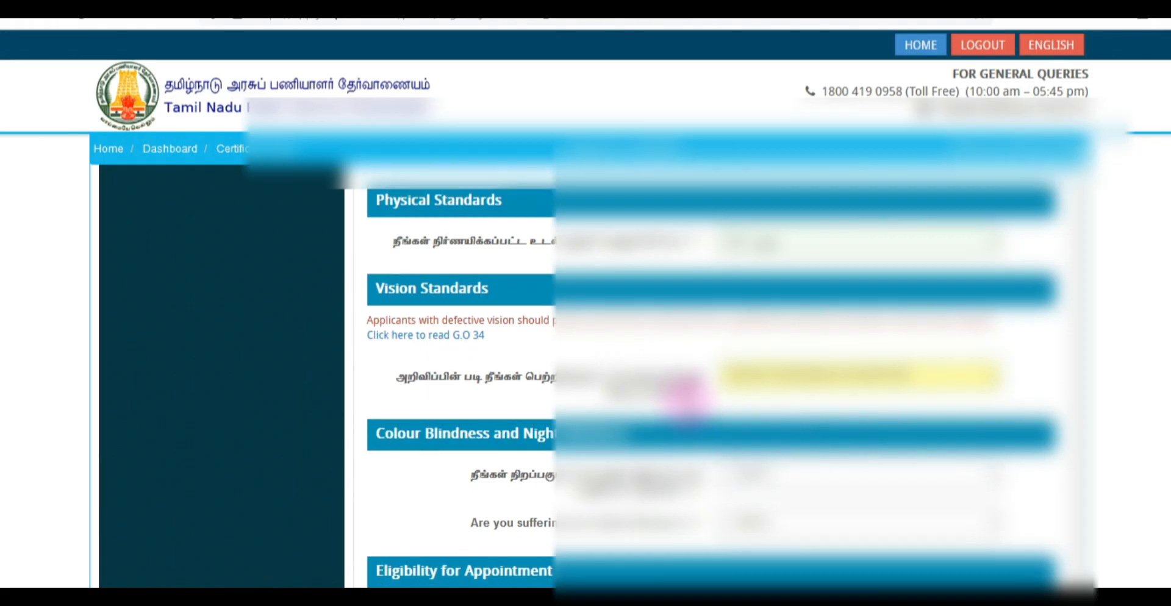
left_click(754, 390)
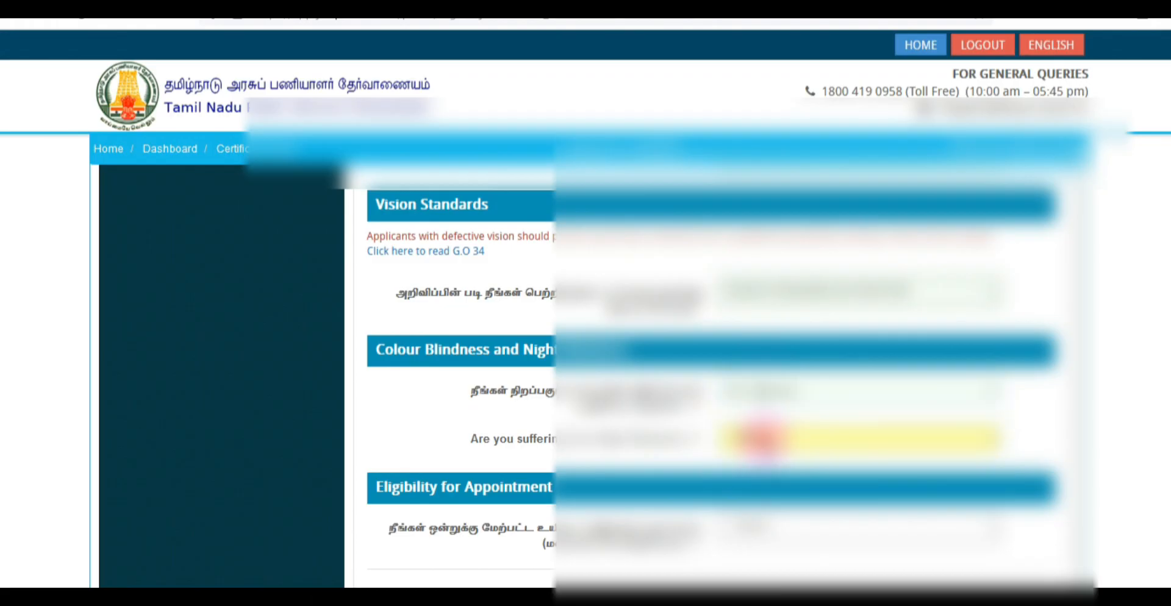
left_click(770, 513)
scroll(647, 372, "down", 4)
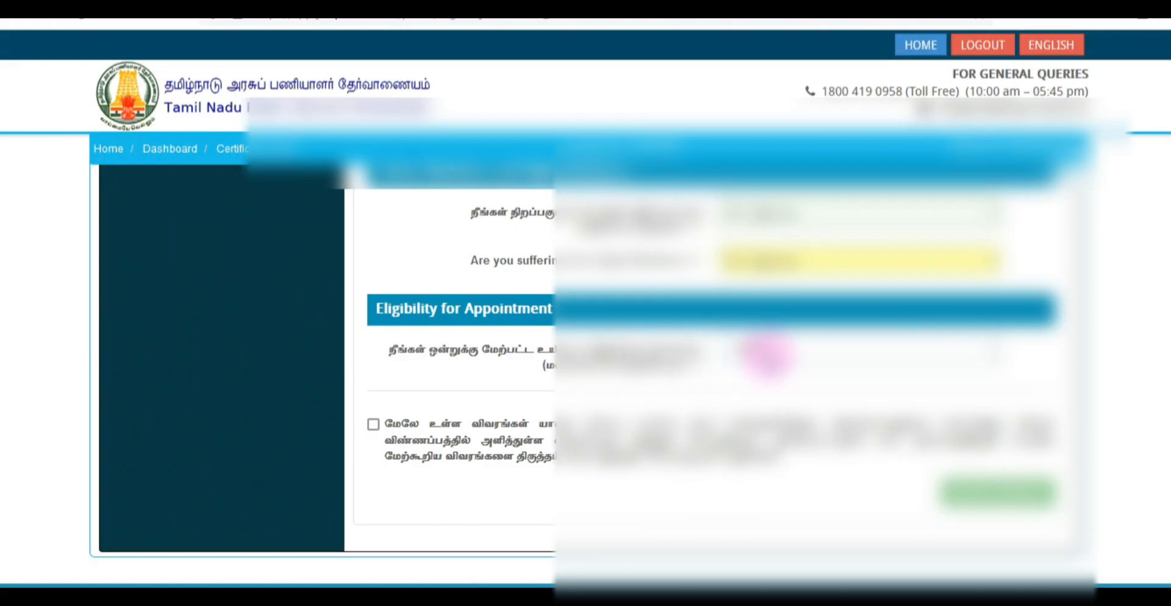
left_click(758, 349)
left_click(765, 377)
left_click(384, 433)
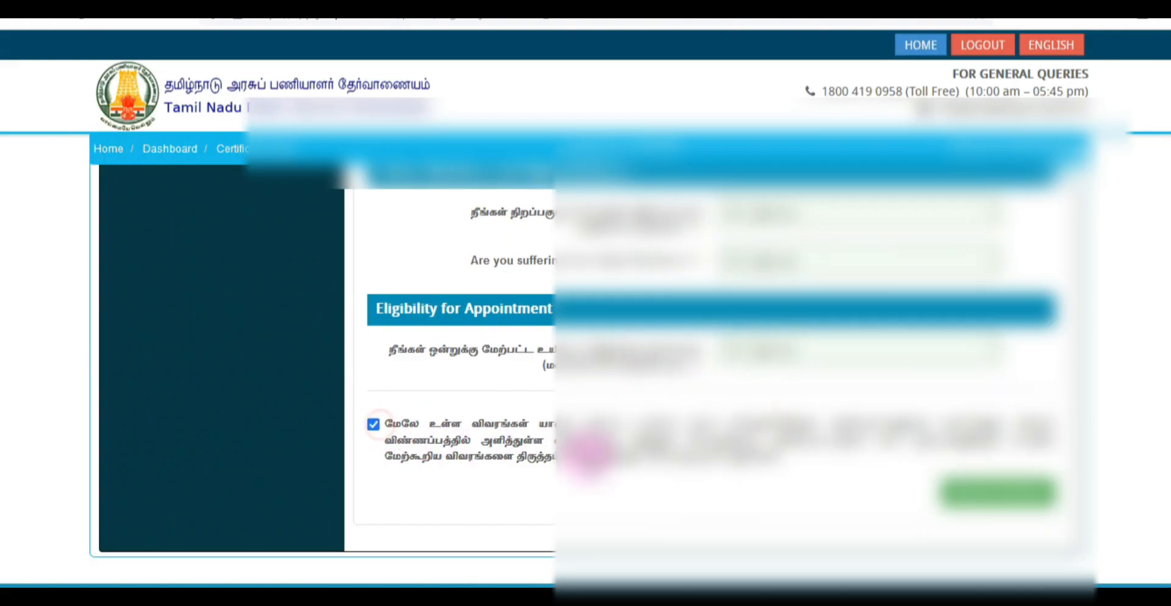
left_click(964, 492)
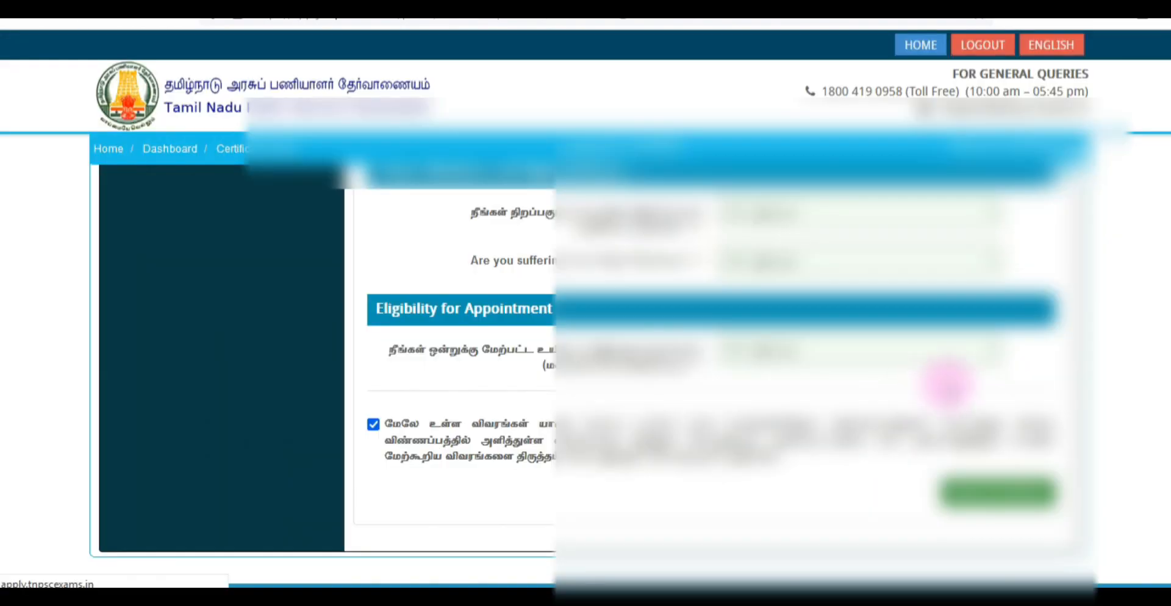
scroll(738, 384, "down", 3)
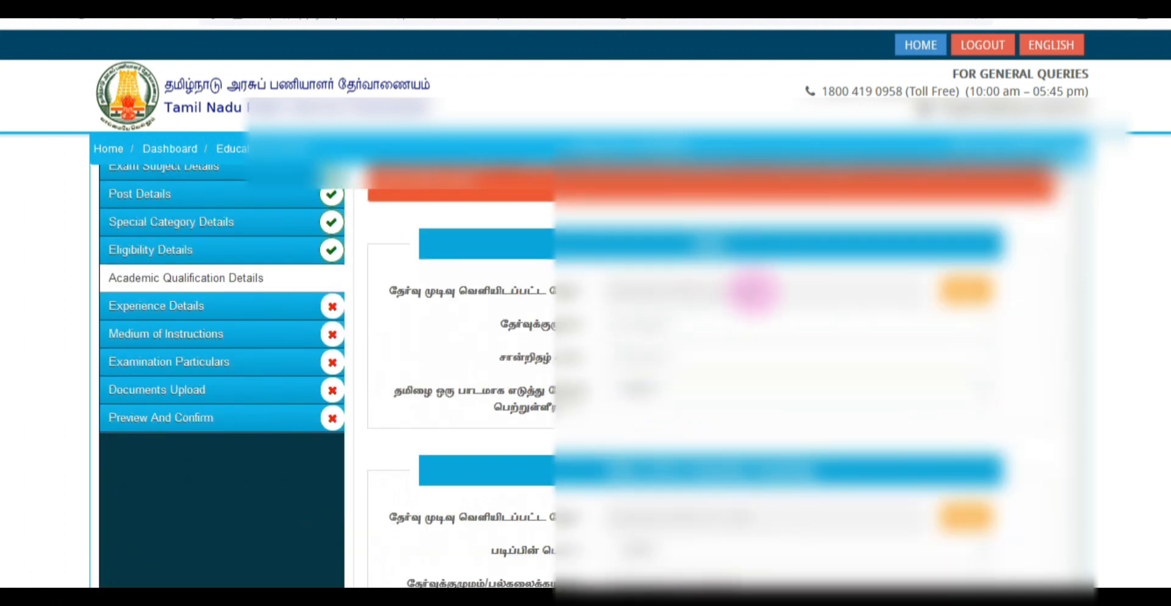
Set the first qualification's result publication date (year, month, day), then correct its month.
left_click(753, 292)
left_click(750, 325)
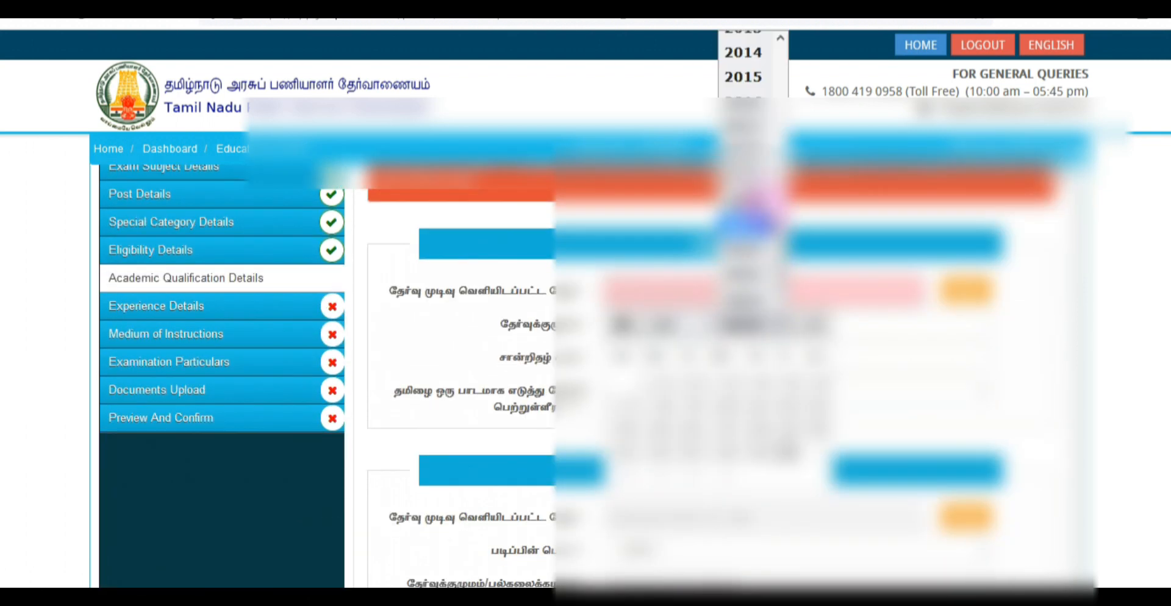
scroll(756, 143, "up", 6)
scroll(761, 152, "up", 1)
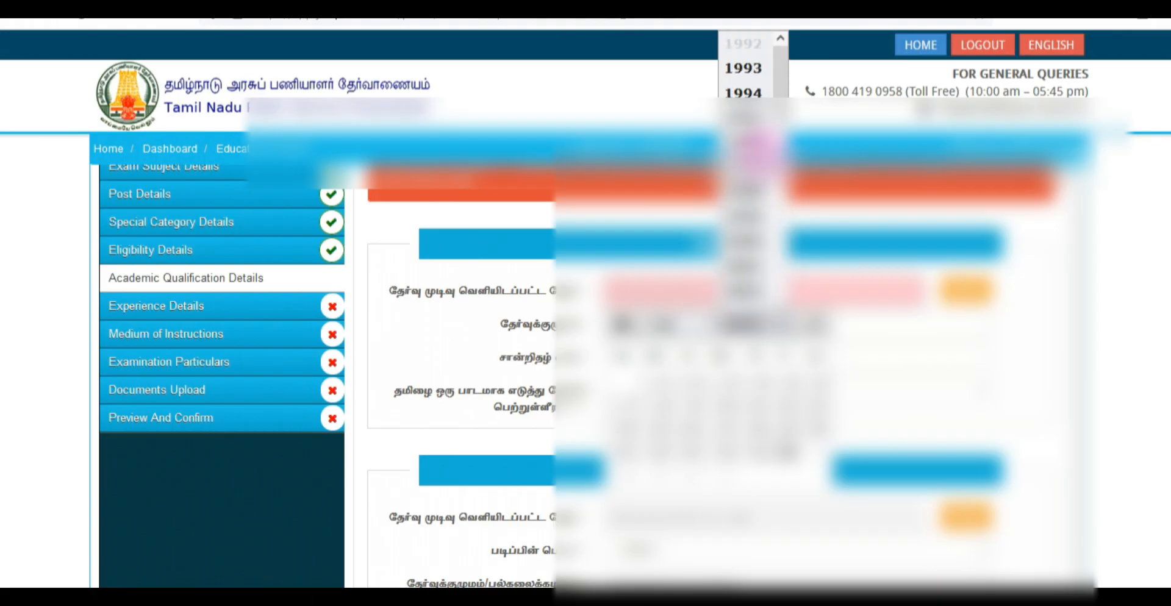
left_click(749, 122)
left_click(694, 326)
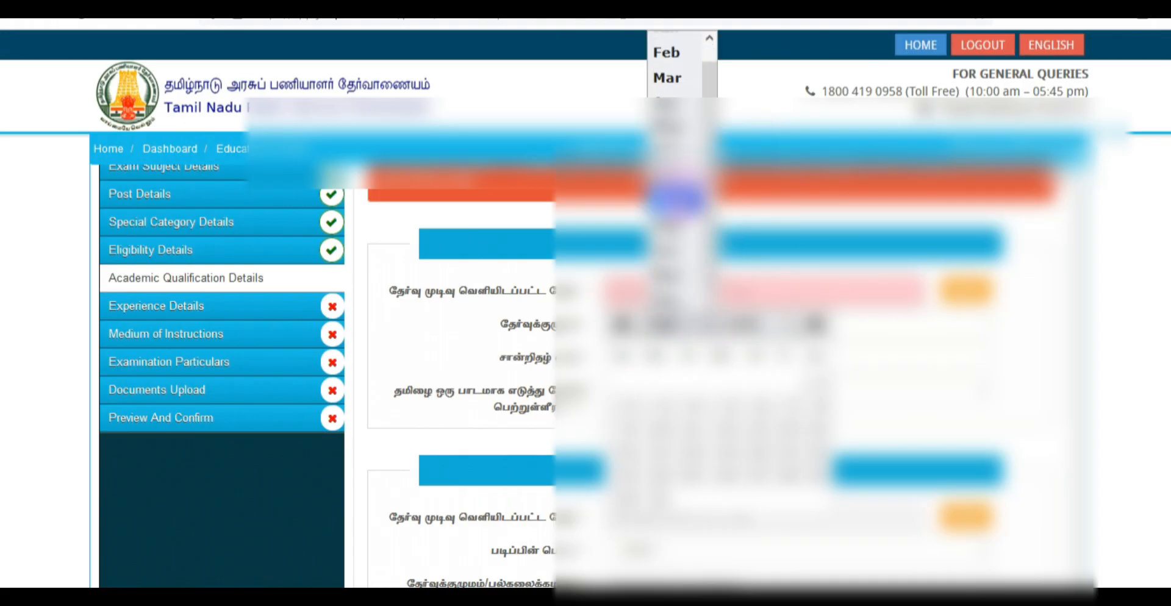
left_click(678, 123)
left_click(724, 469)
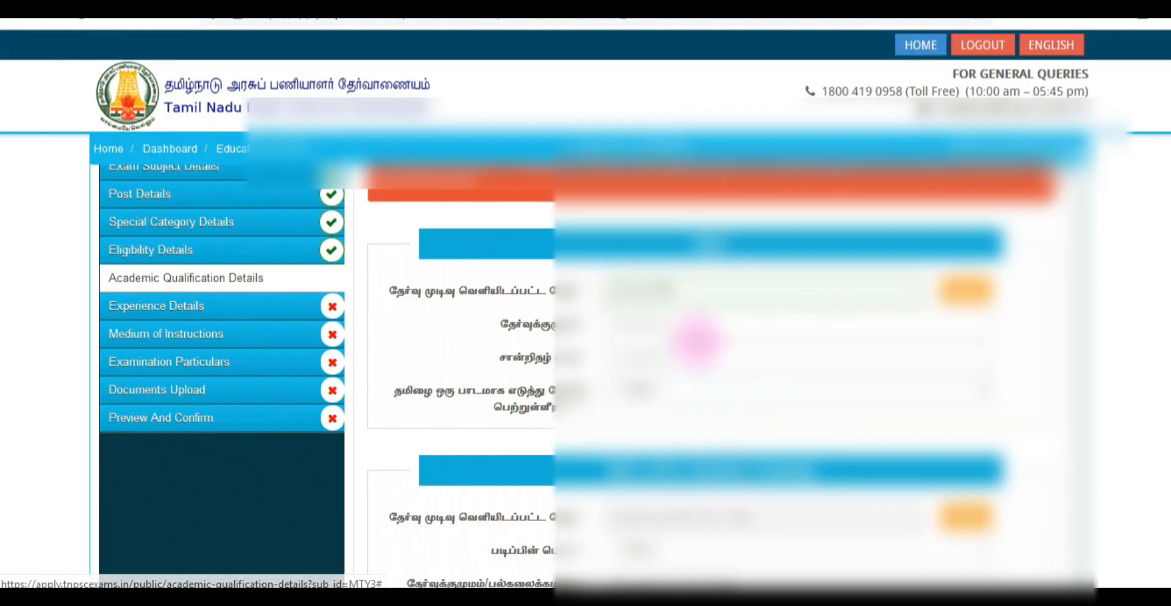
left_click(699, 295)
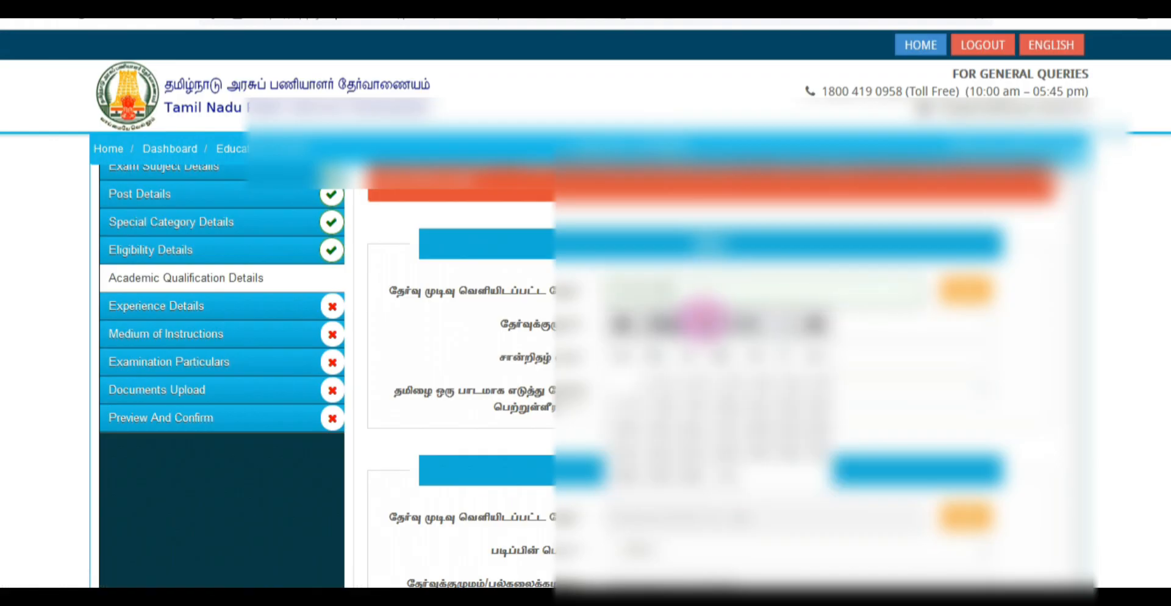
left_click(704, 320)
left_click(699, 230)
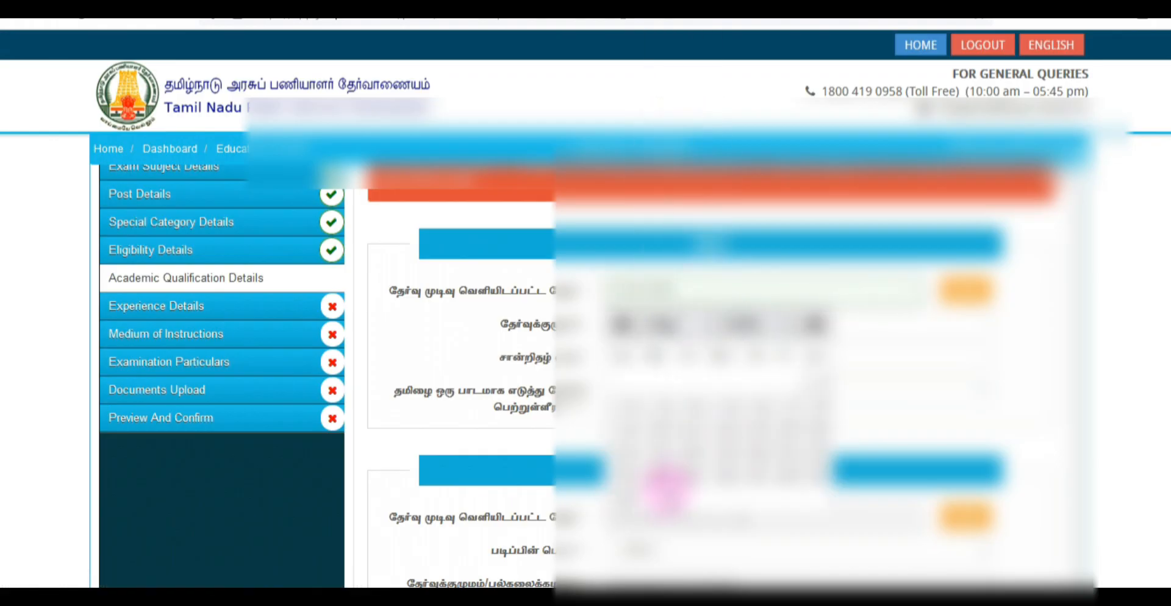
left_click(628, 491)
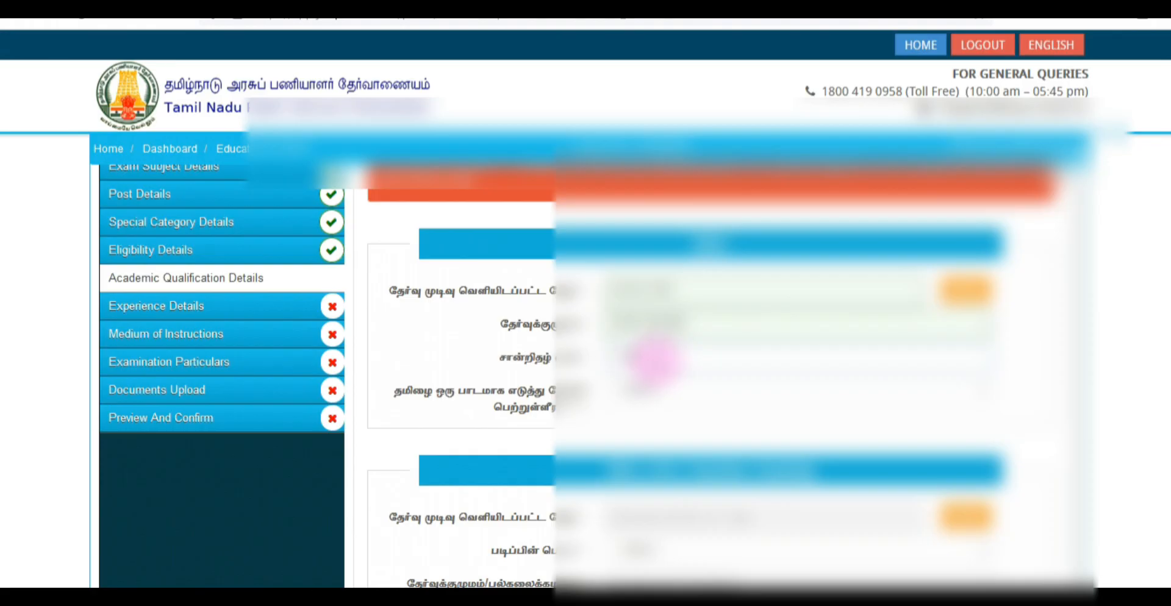
Answer the fourth question in the first qualification block from its dropdown.
left_click(640, 397)
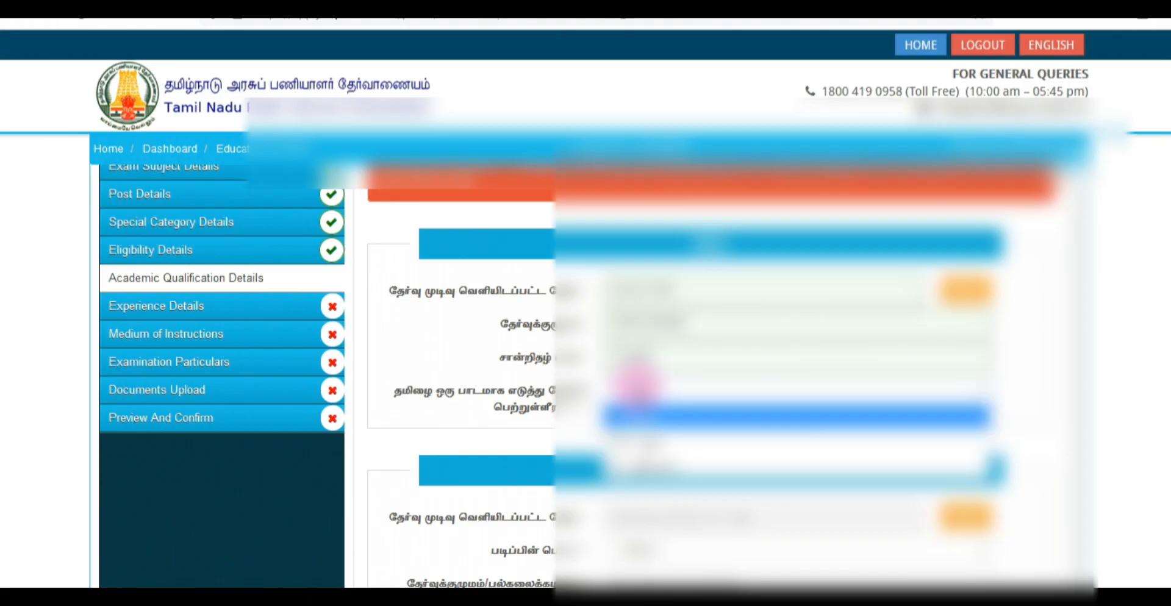
left_click(661, 441)
scroll(772, 397, "down", 3)
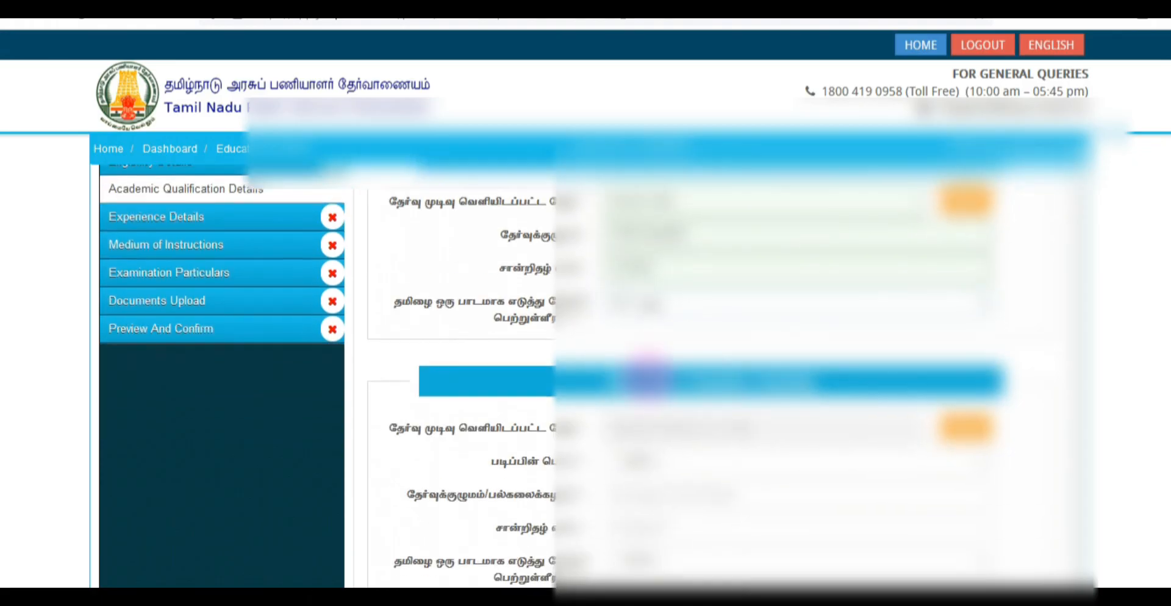
Set the pending result date's year and day in the datepicker.
left_click(693, 335)
left_click(752, 374)
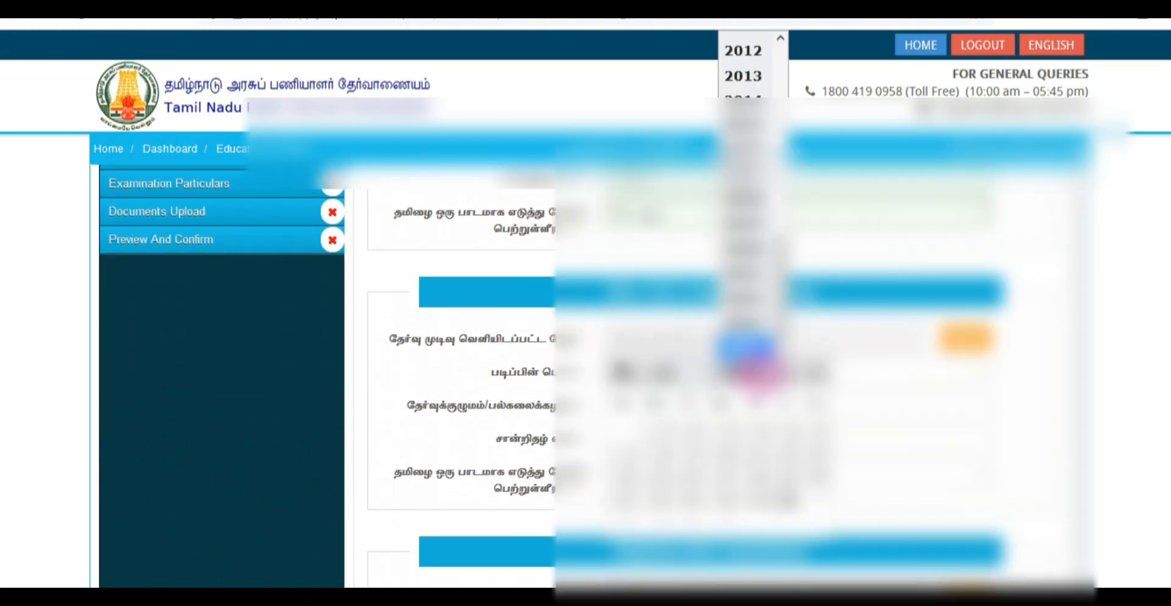
scroll(750, 244, "up", 6)
left_click(754, 183)
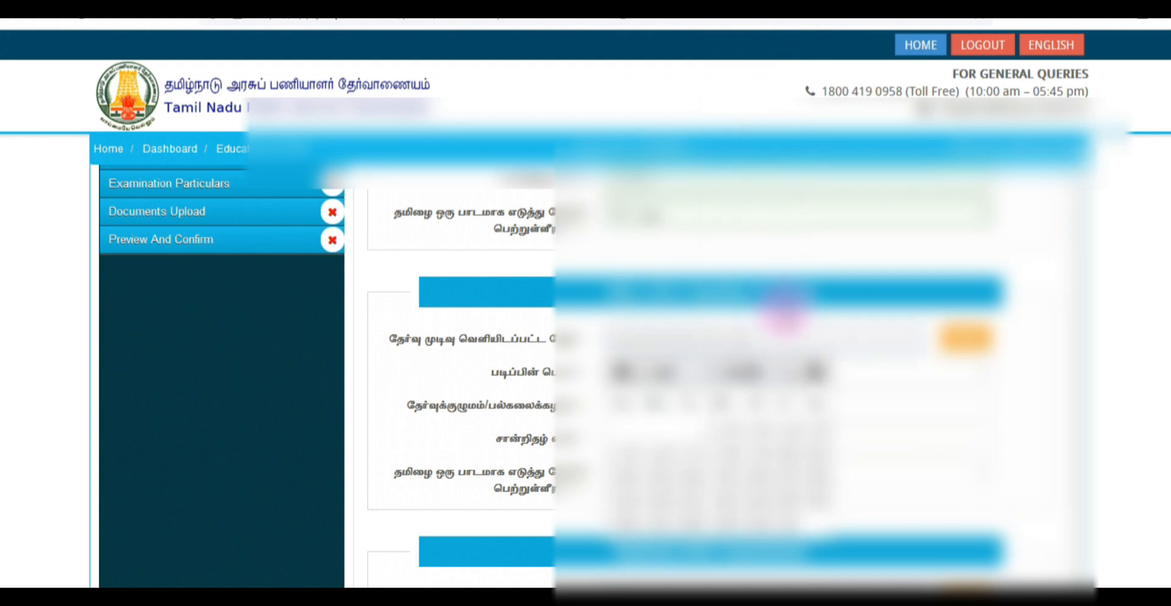
scroll(762, 314, "up", 3)
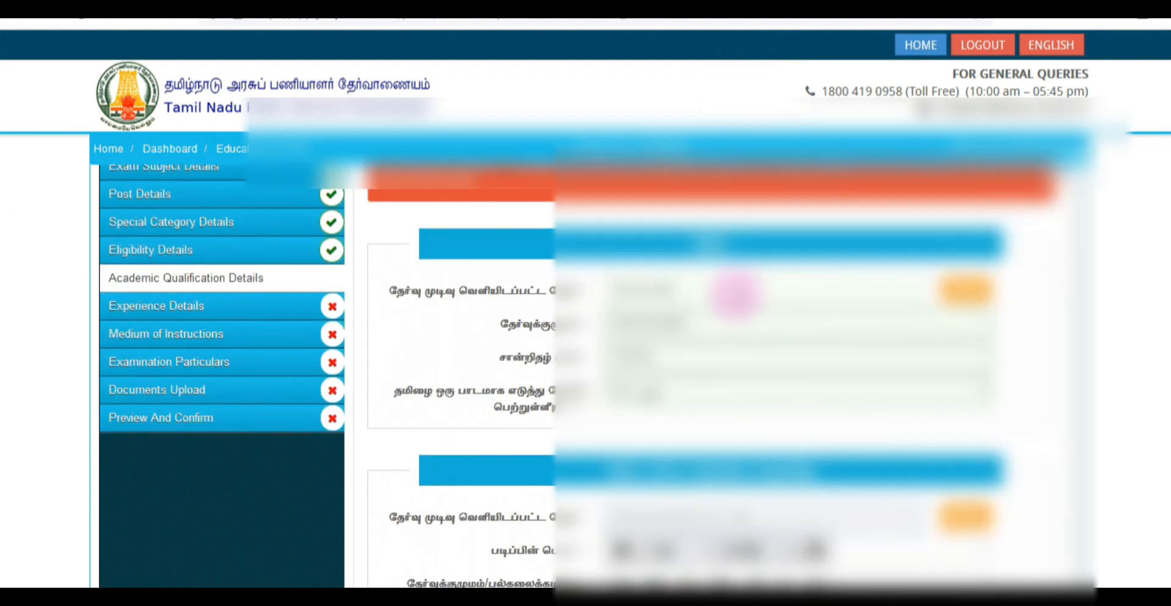
left_click(693, 518)
left_click(752, 323)
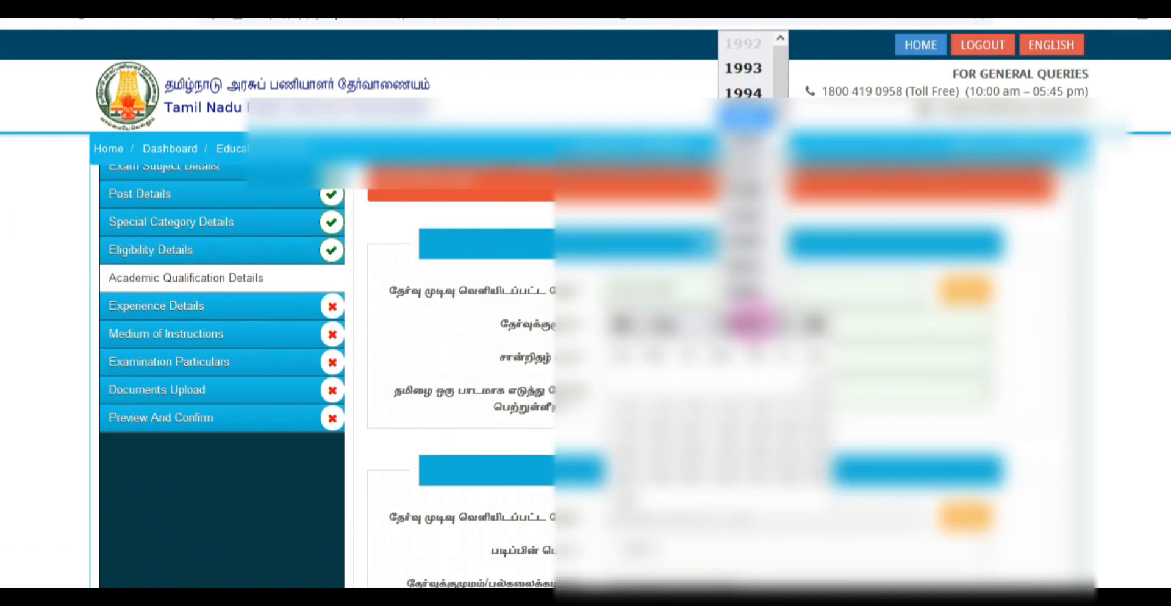
left_click(750, 125)
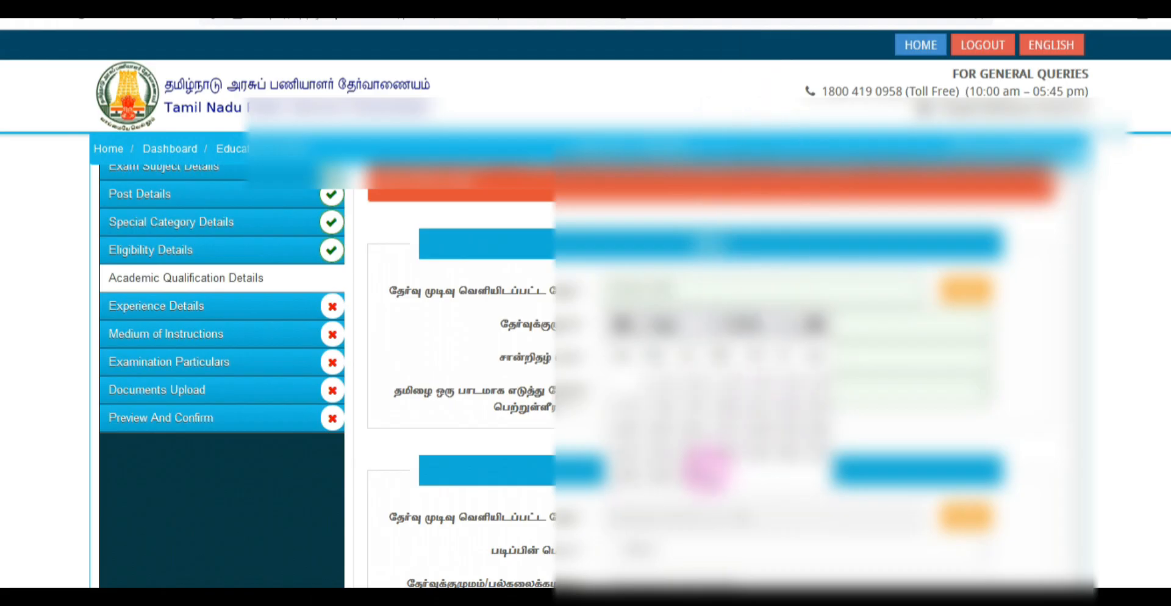
left_click(689, 470)
scroll(726, 427, "down", 4)
scroll(726, 427, "down", 1)
Set the second qualification's result year, month and day, and answer the following dropdown question.
left_click(668, 250)
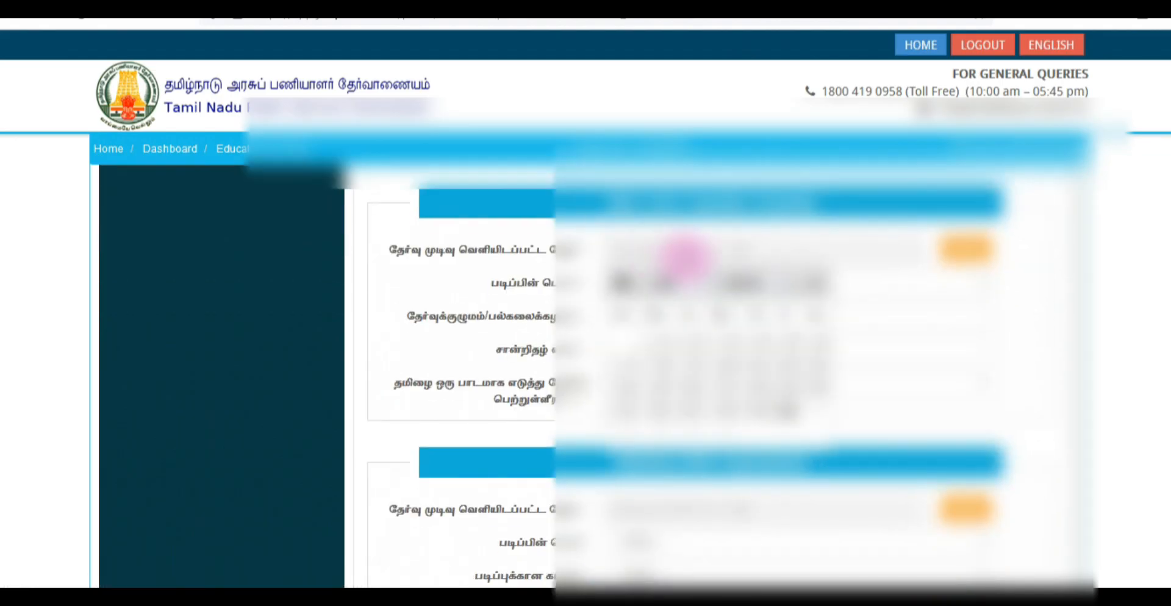
left_click(741, 284)
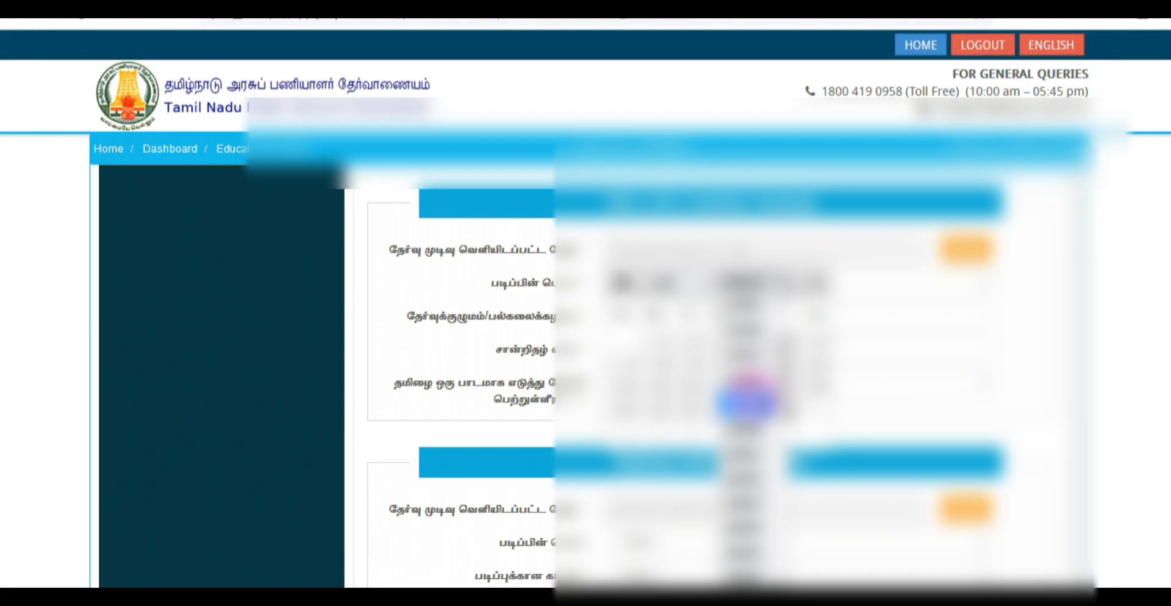
left_click(742, 397)
left_click(701, 281)
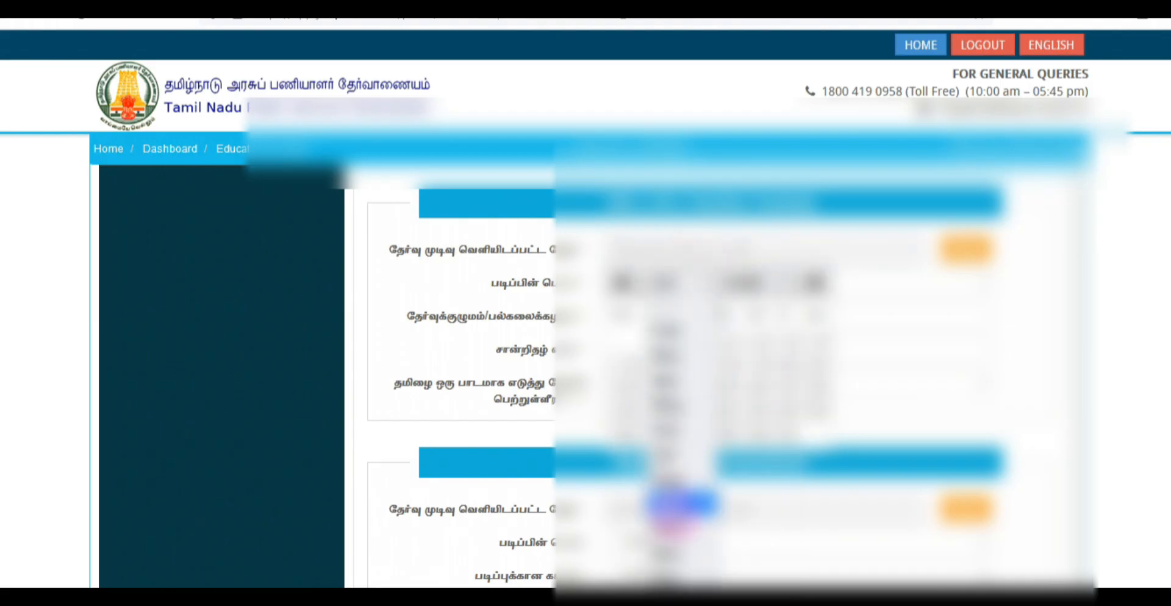
left_click(692, 414)
left_click(747, 427)
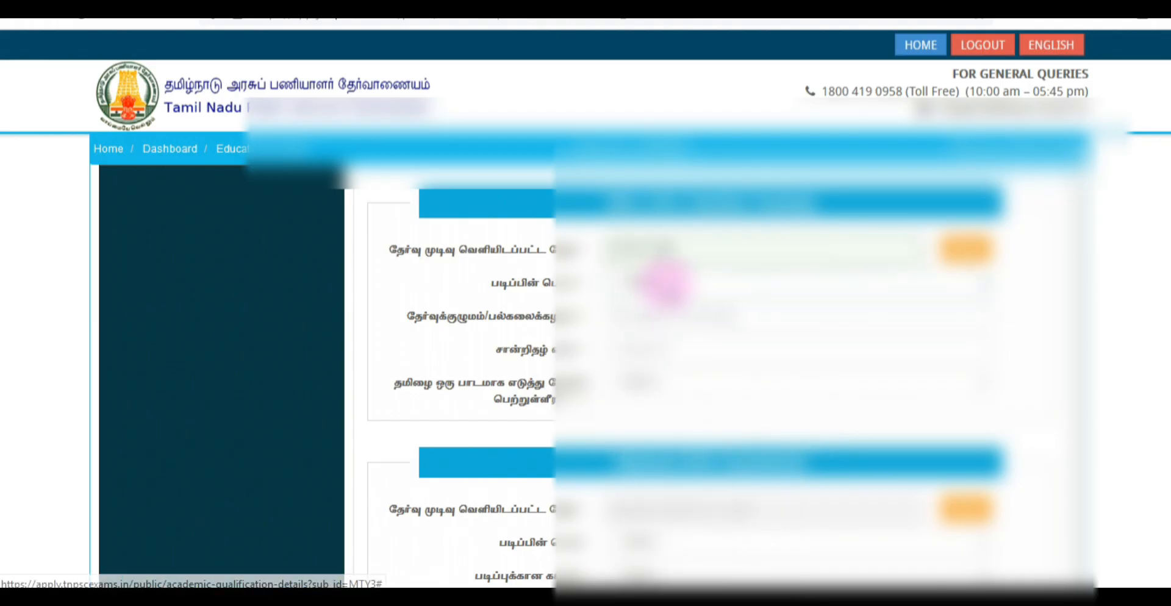
left_click(662, 283)
left_click(665, 314)
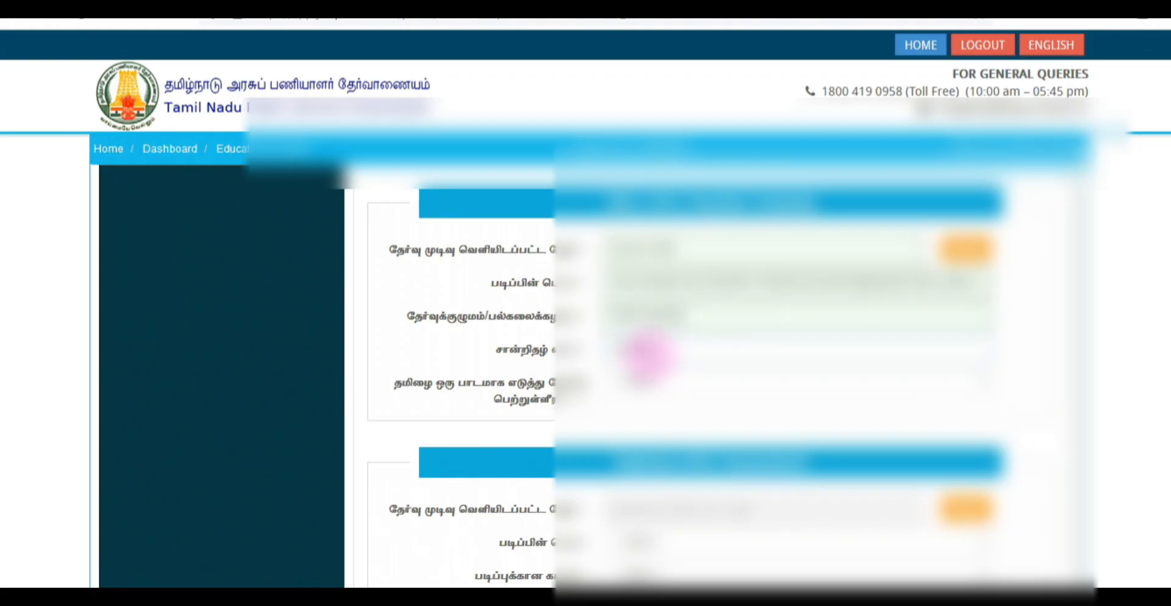
Answer whether Tamil was studied as a subject for the second qualification.
left_click(677, 385)
left_click(666, 405)
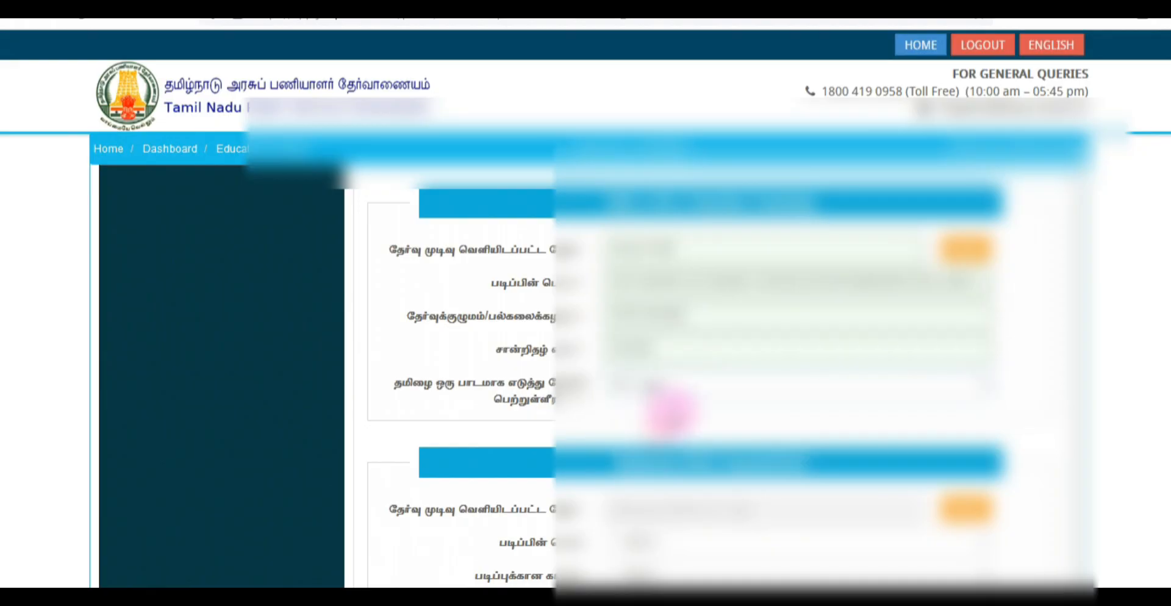
scroll(668, 403, "down", 4)
scroll(676, 393, "down", 4)
left_click(678, 303)
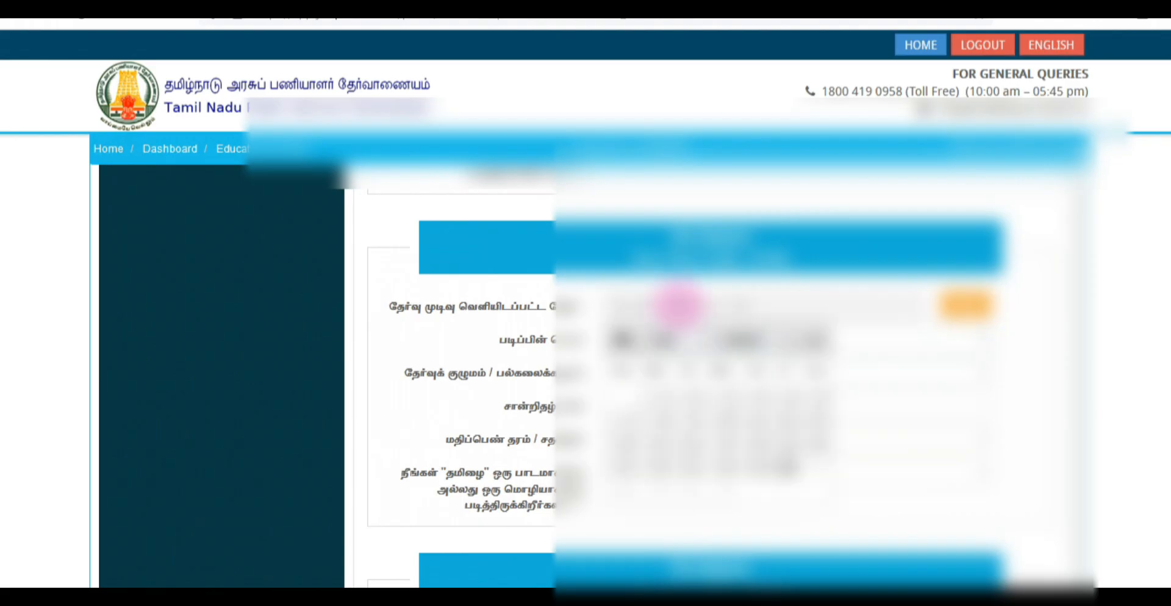
Complete the next qualification's result date (year, month, day) and answer the following question.
left_click(749, 341)
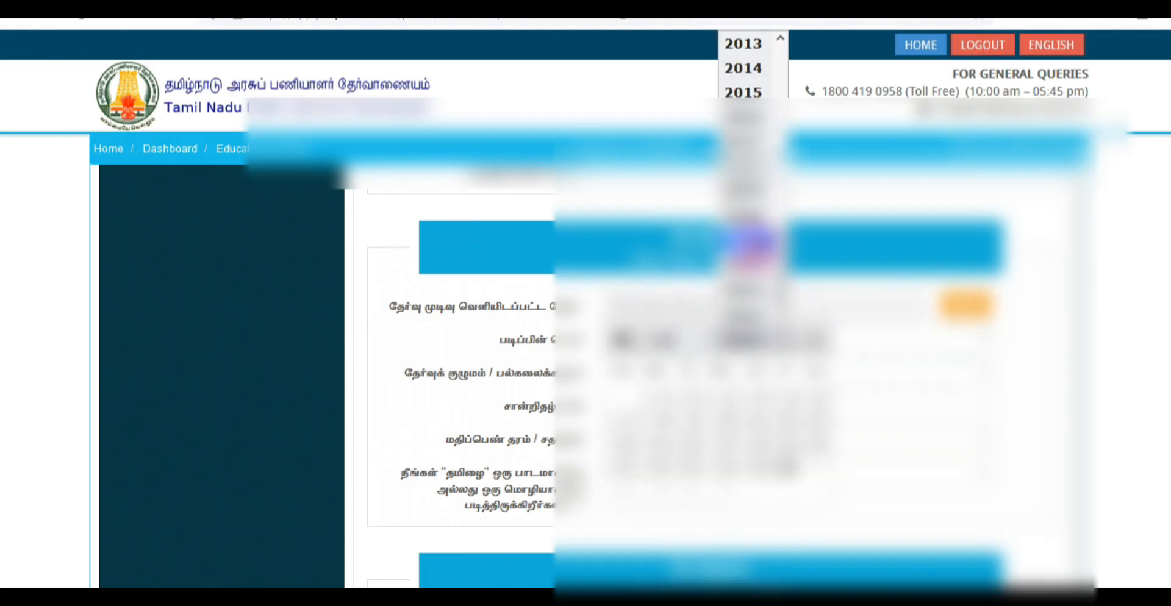
left_click(747, 250)
left_click(685, 340)
left_click(696, 308)
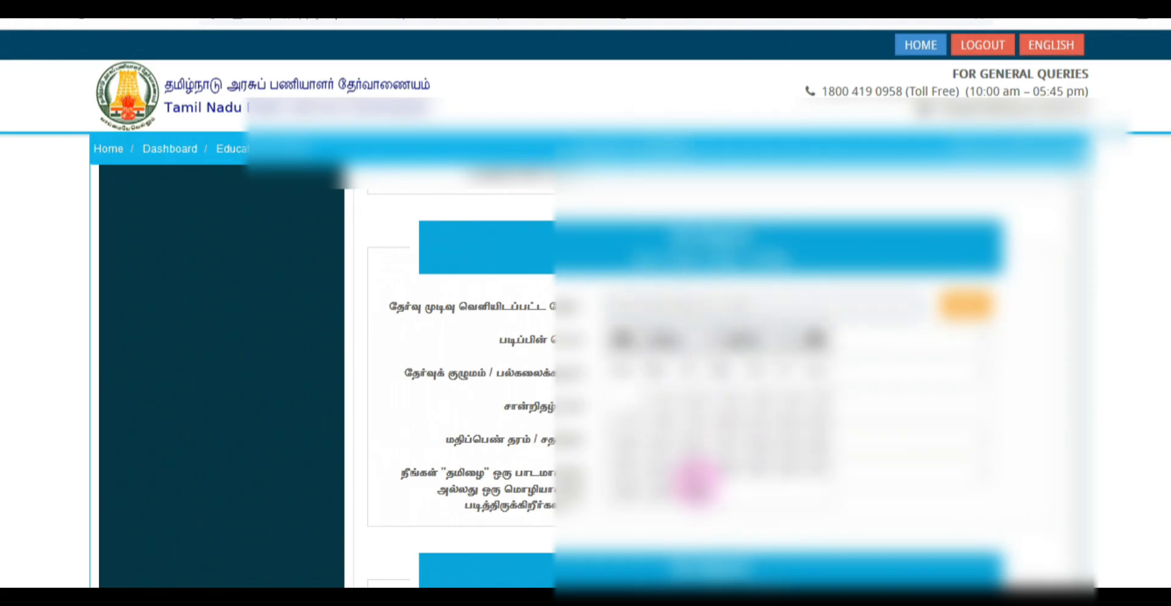
left_click(693, 476)
left_click(653, 334)
left_click(665, 382)
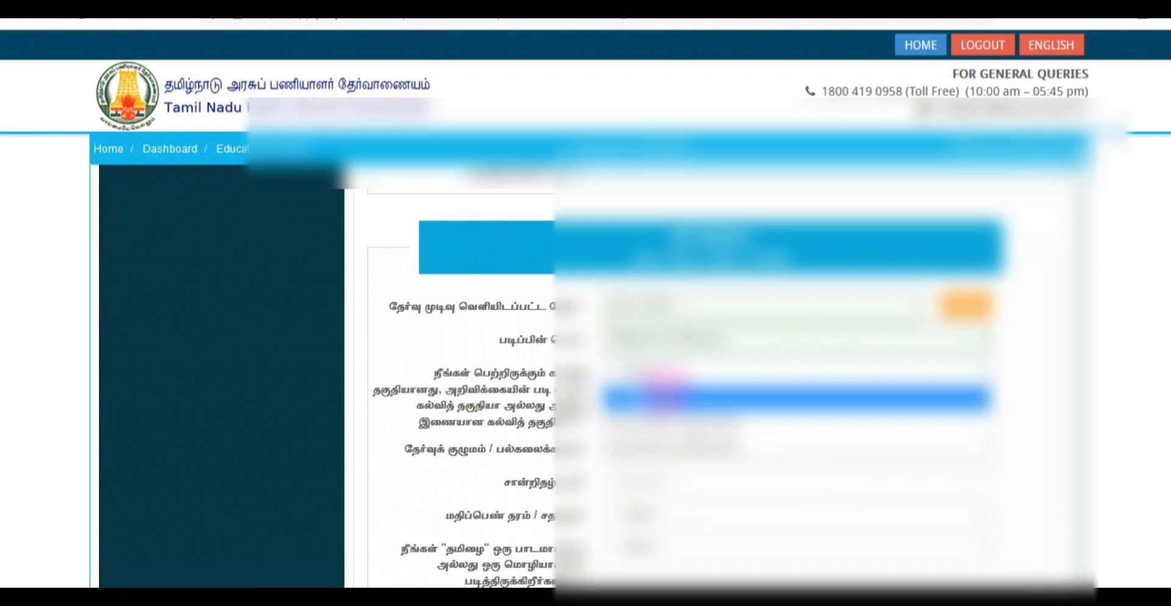
Choose the awarding university from the board/university list.
left_click(666, 453)
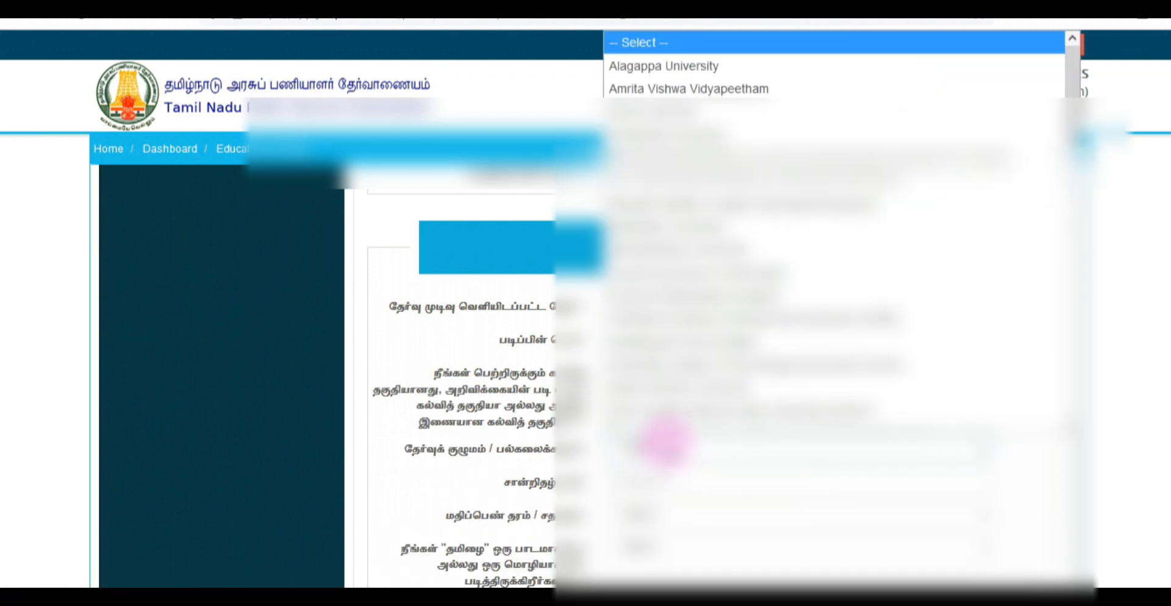
scroll(665, 439, "down", 10)
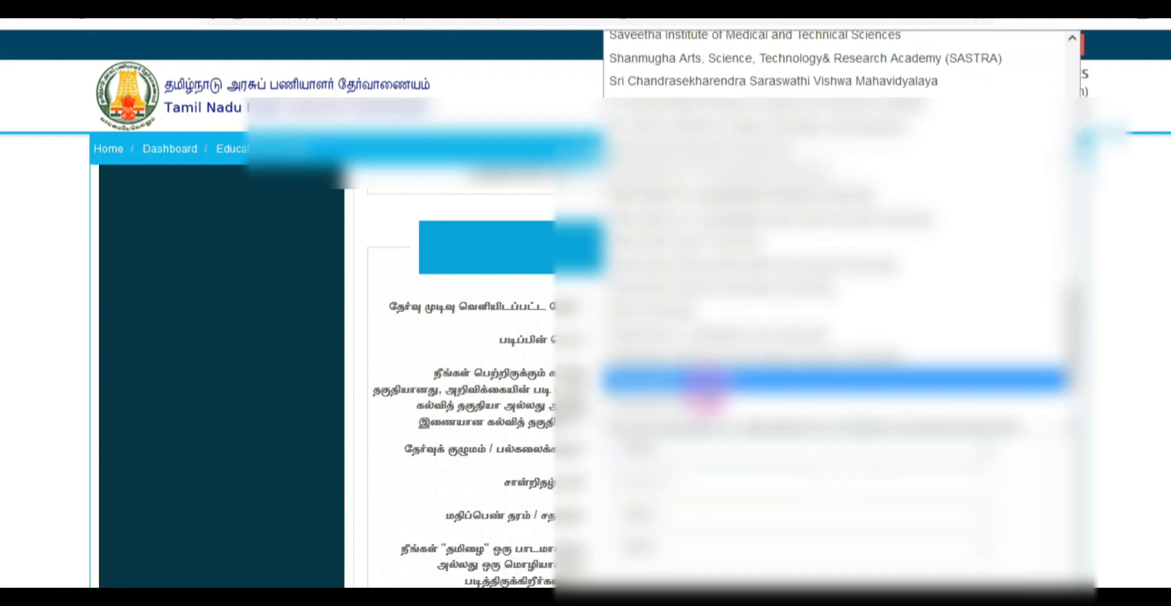
left_click(705, 383)
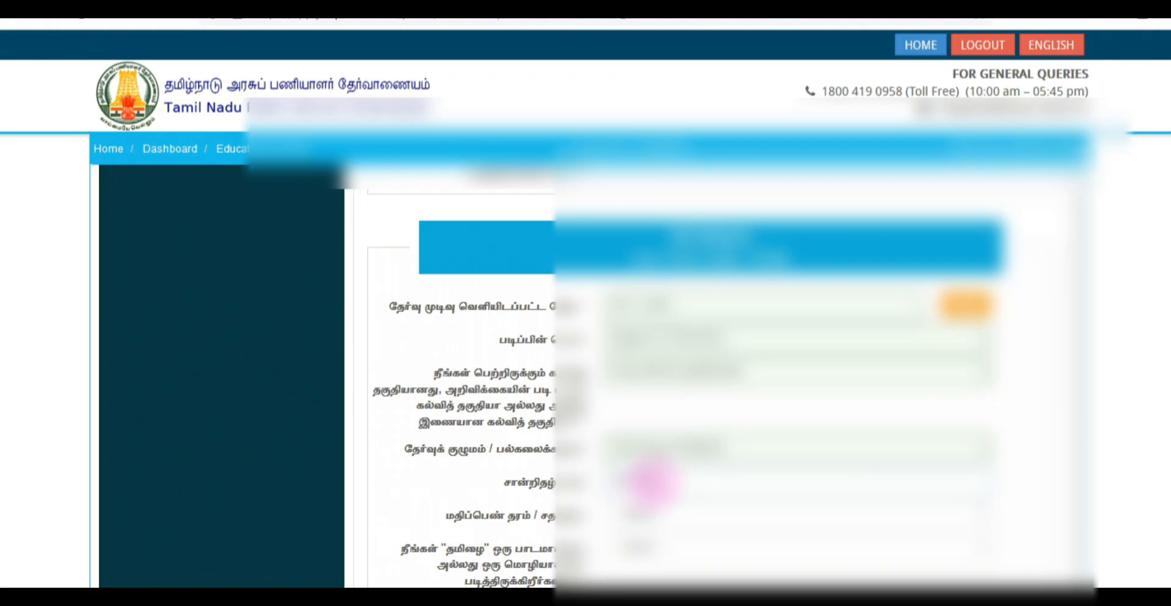
scroll(653, 482, "down", 1)
Fill in both marks fields and answer the Tamil-subject question.
left_click(645, 427)
left_click(651, 476)
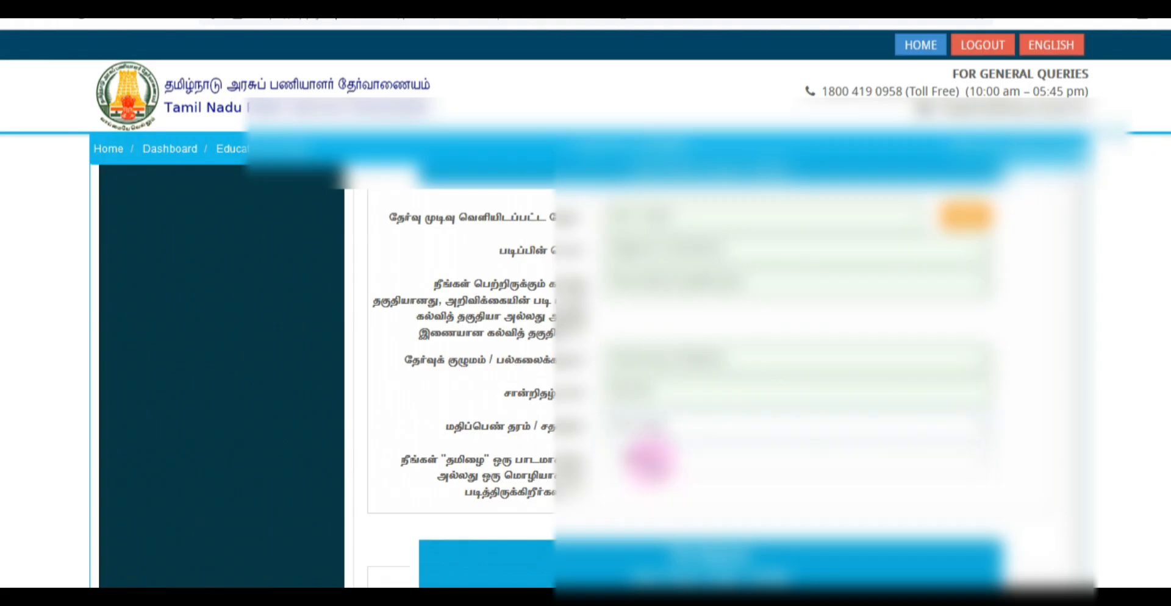
left_click(650, 426)
left_click(649, 496)
left_click(652, 460)
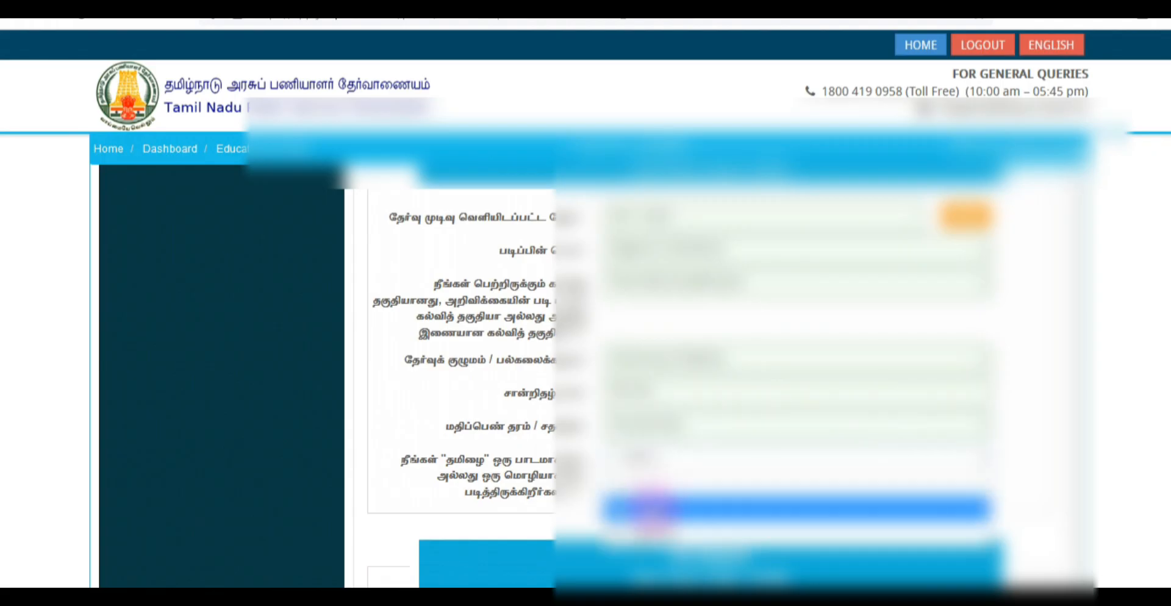
left_click(651, 507)
scroll(705, 418, "down", 5)
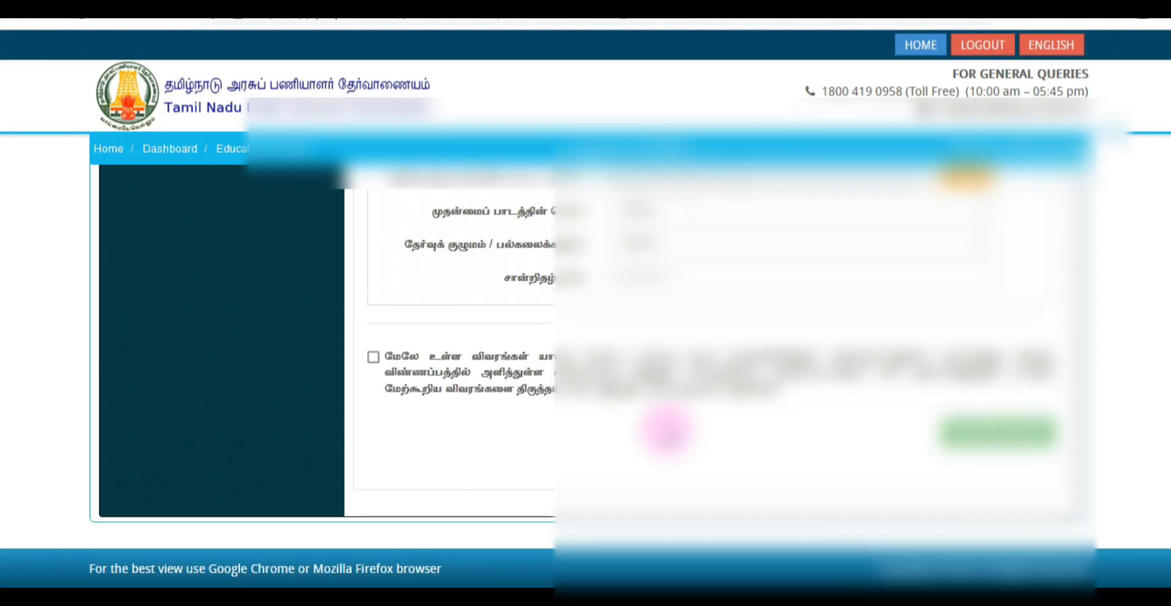
Tick the consent box, submit the academic qualifications, and proceed past Experience Details.
left_click(374, 357)
left_click(1000, 436)
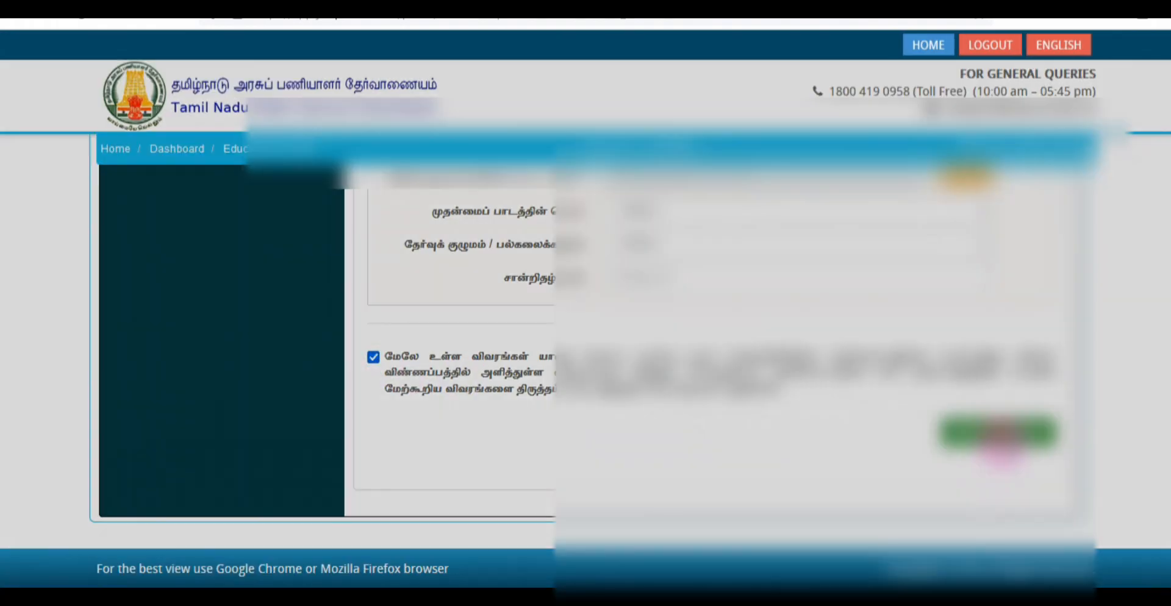
left_click(812, 251)
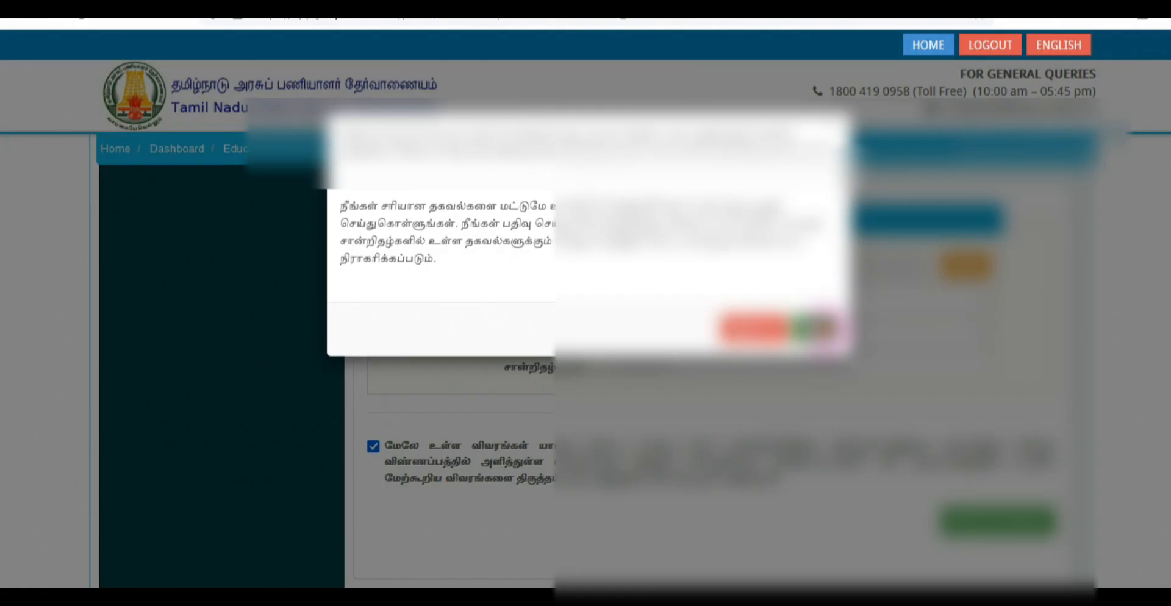
left_click(820, 330)
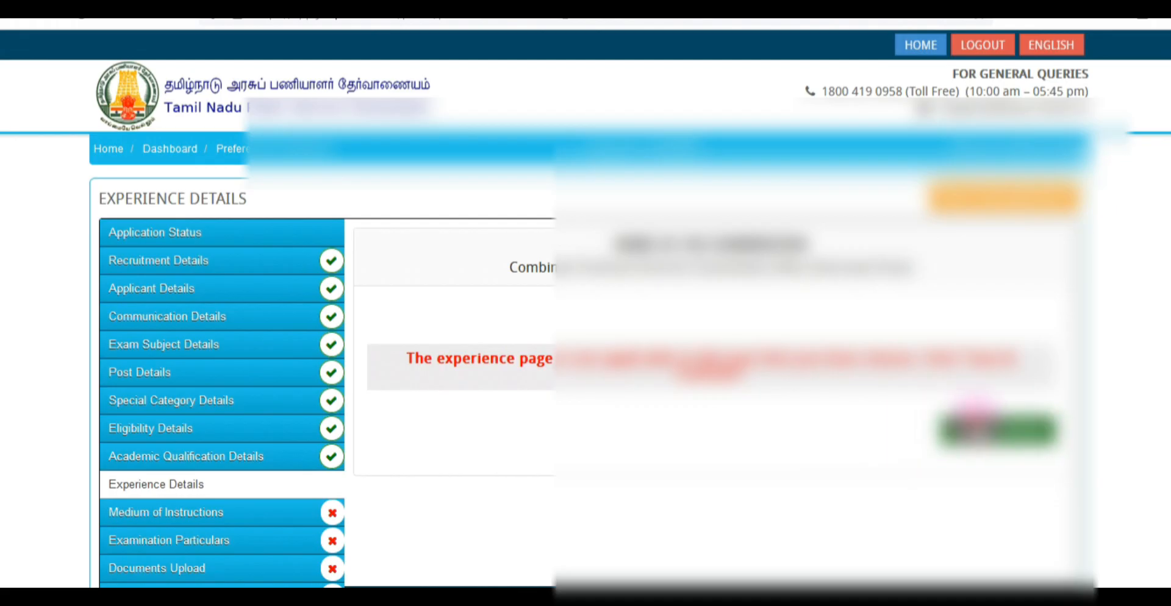
left_click(972, 424)
scroll(662, 339, "down", 5)
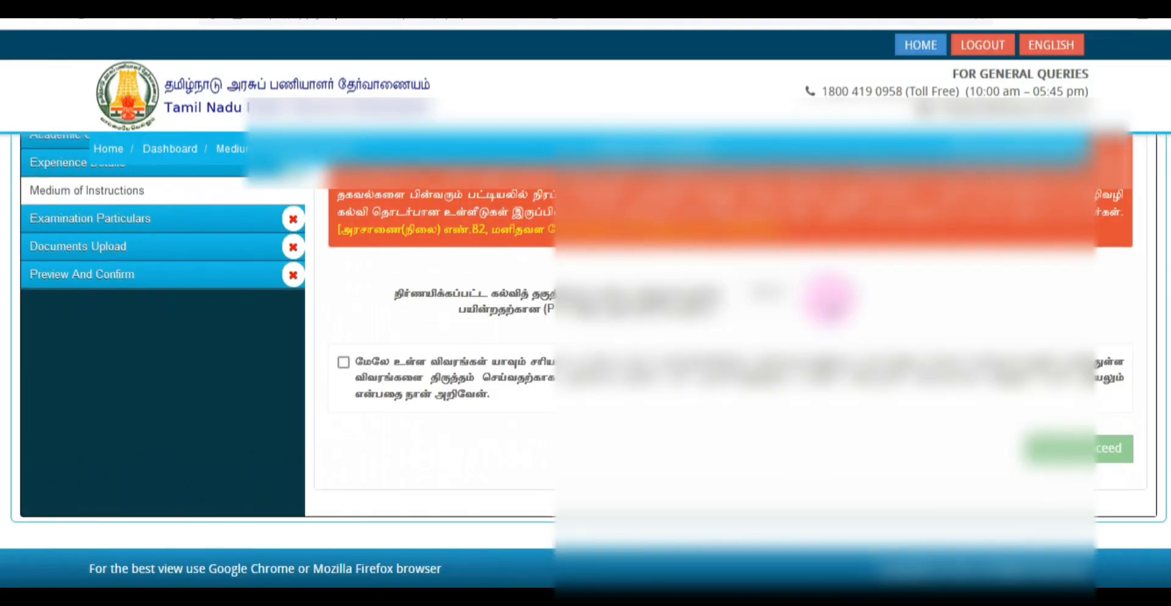
Answer the medium of instruction question, accept its declaration, and continue to Examination Particulars.
left_click(799, 298)
left_click(780, 370)
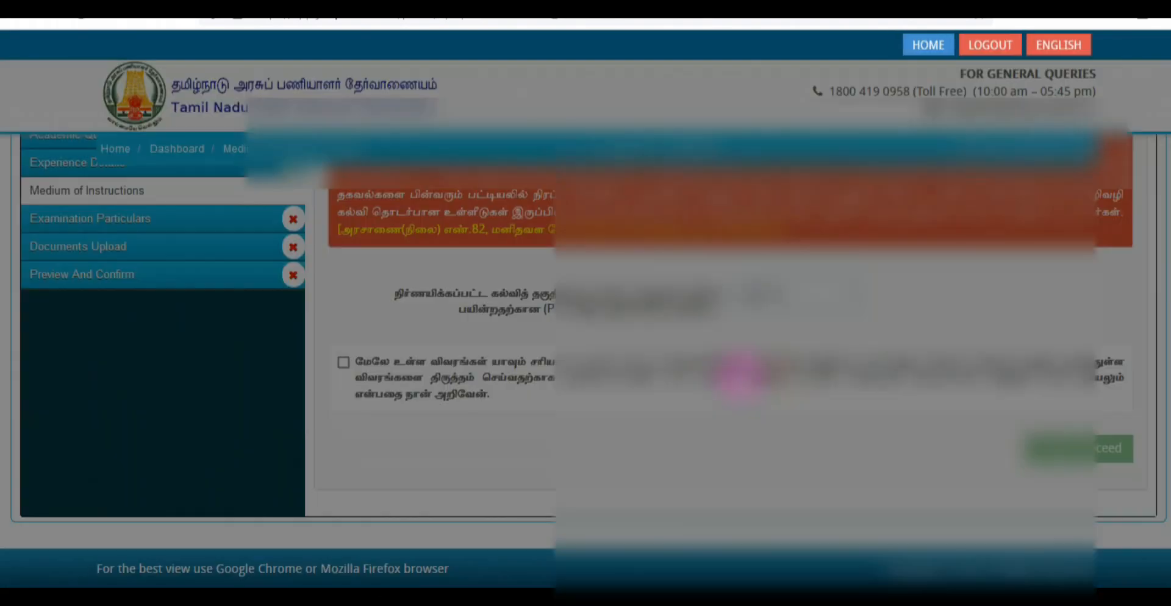
left_click(821, 266)
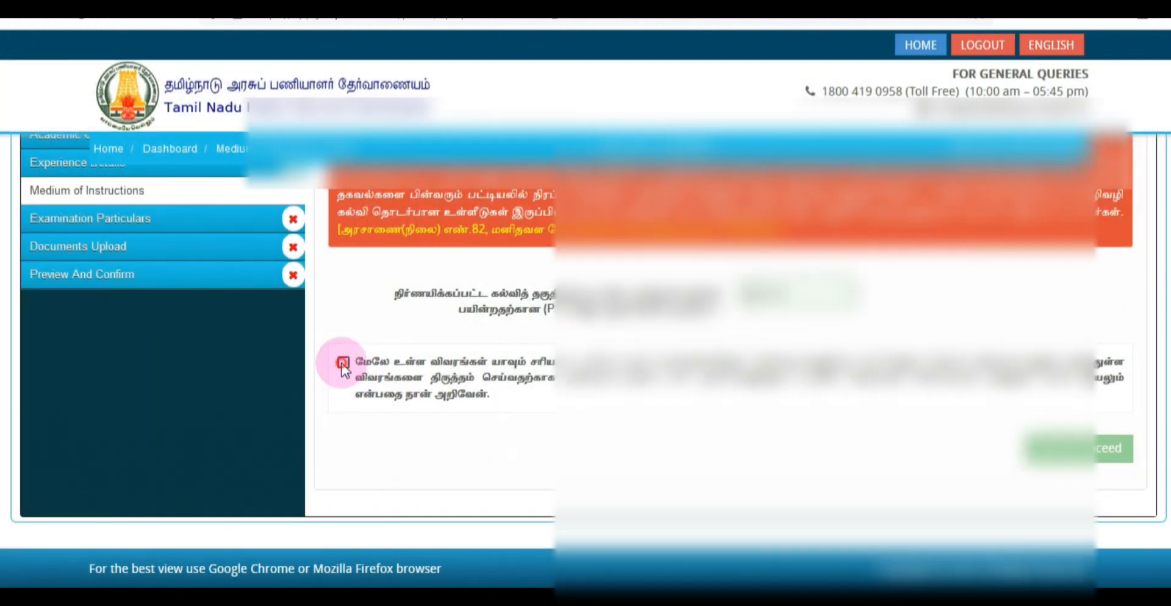
left_click(344, 363)
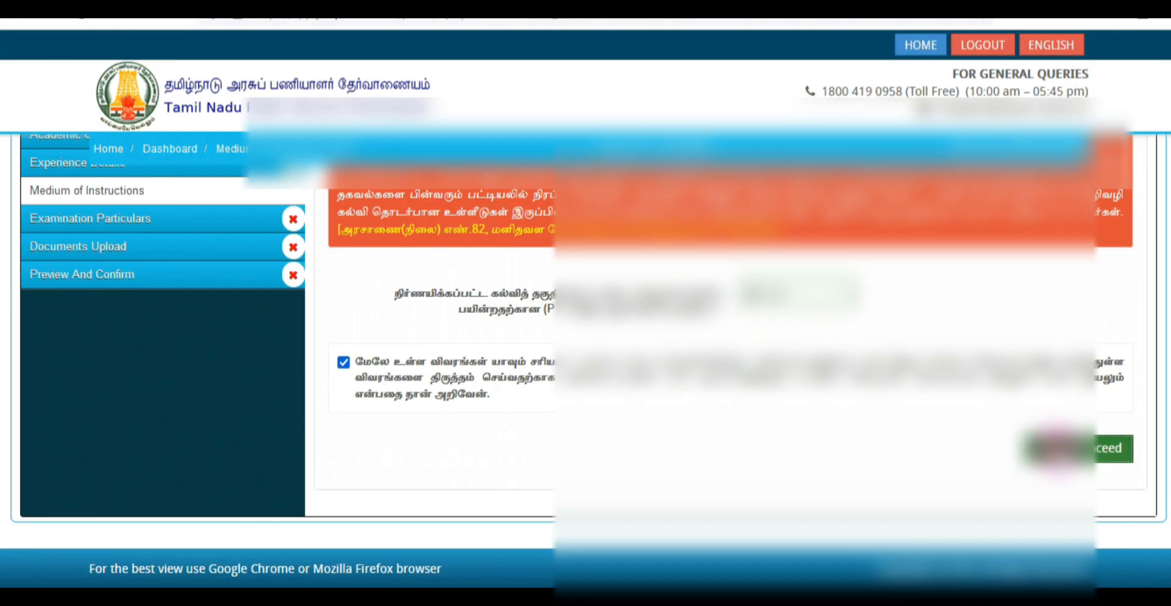
left_click(1058, 449)
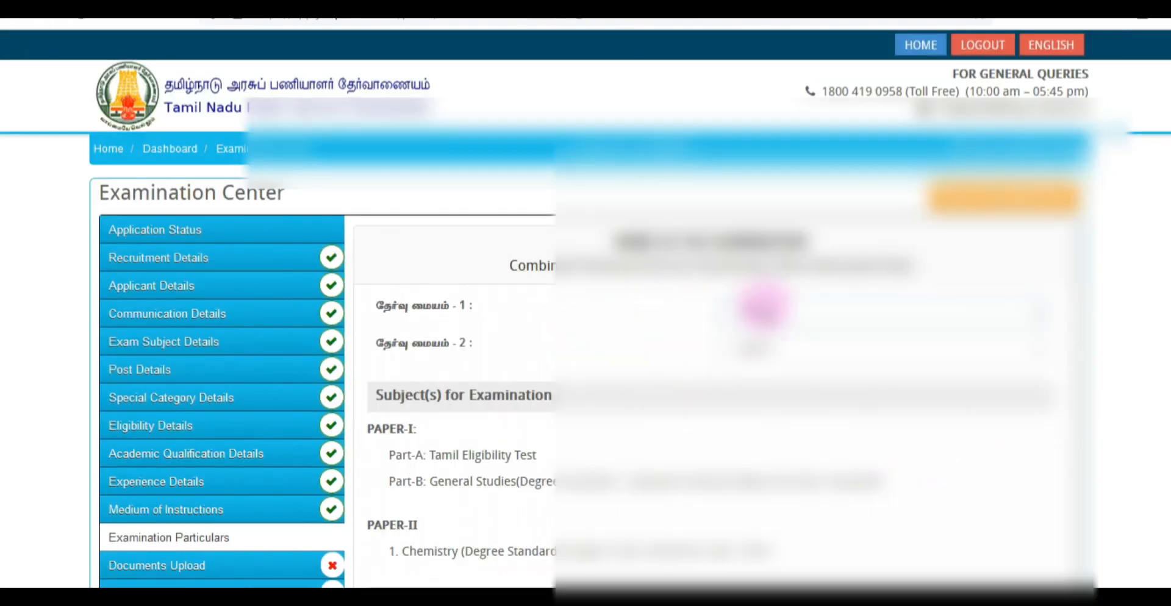
Choose the first and second exam centres, tick the consent box, and submit.
left_click(764, 307)
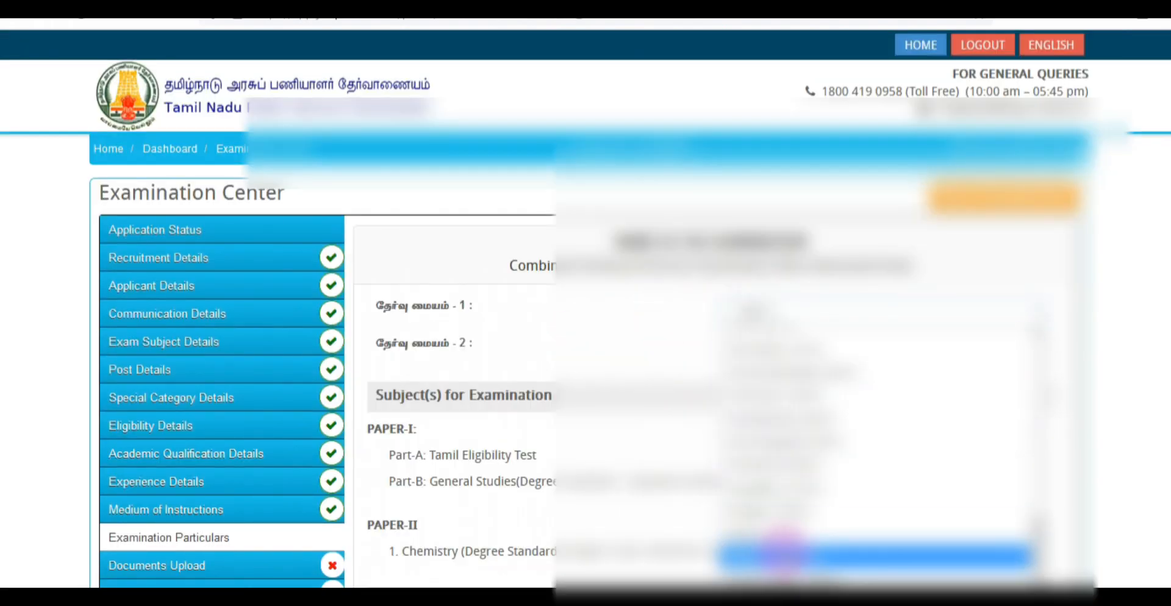
left_click(785, 555)
left_click(784, 340)
scroll(836, 223, "down", 8)
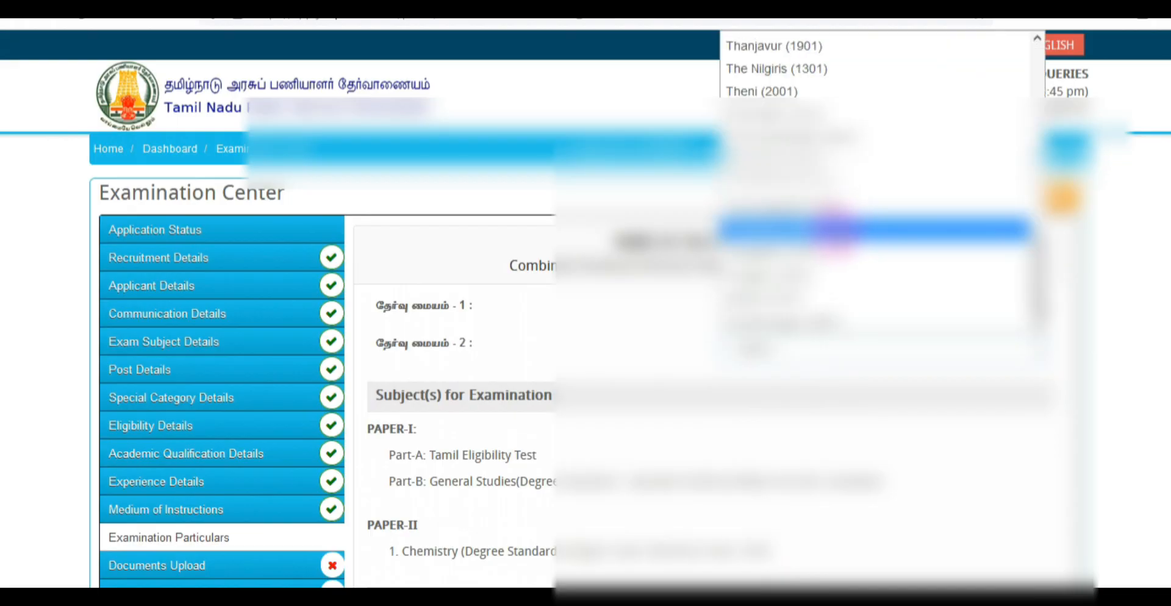
left_click(790, 160)
scroll(591, 303, "down", 1)
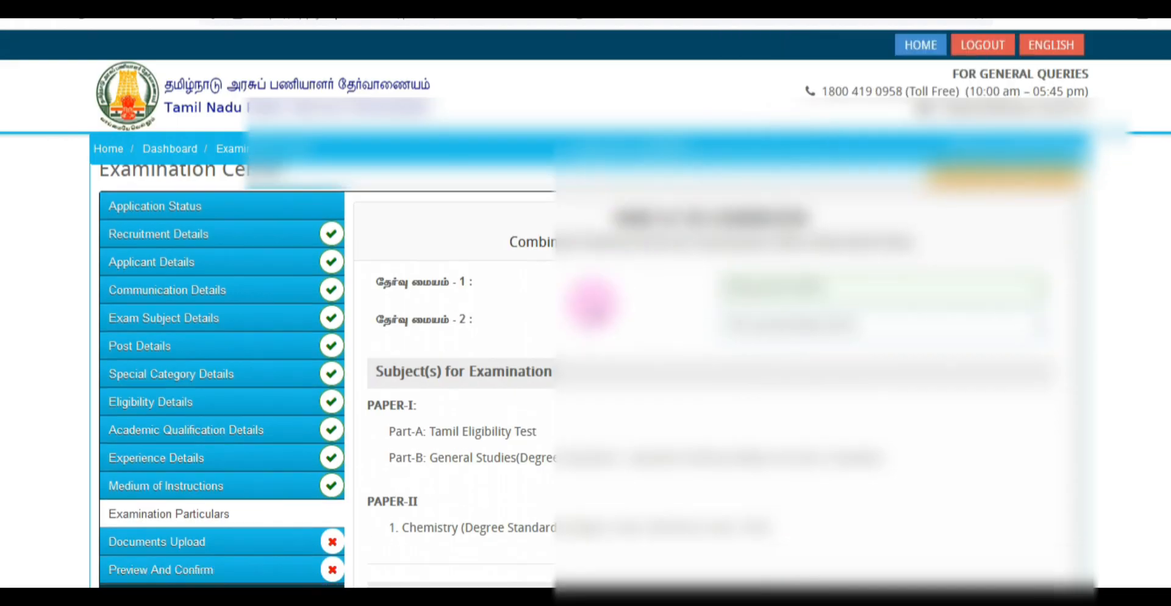
scroll(534, 319, "down", 5)
scroll(397, 404, "down", 2)
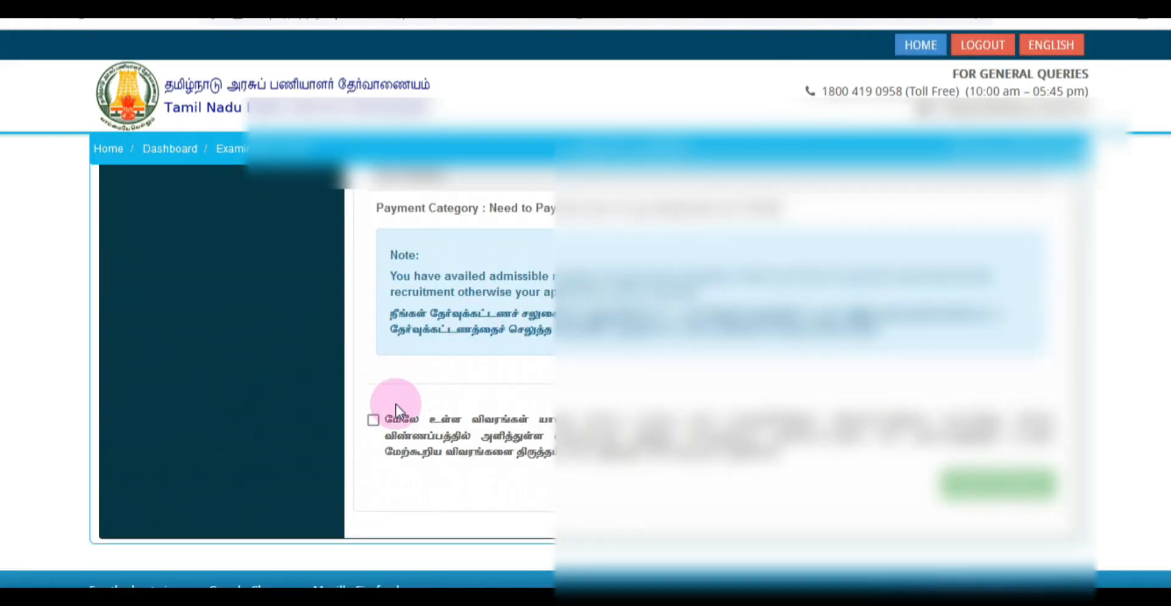
left_click(374, 421)
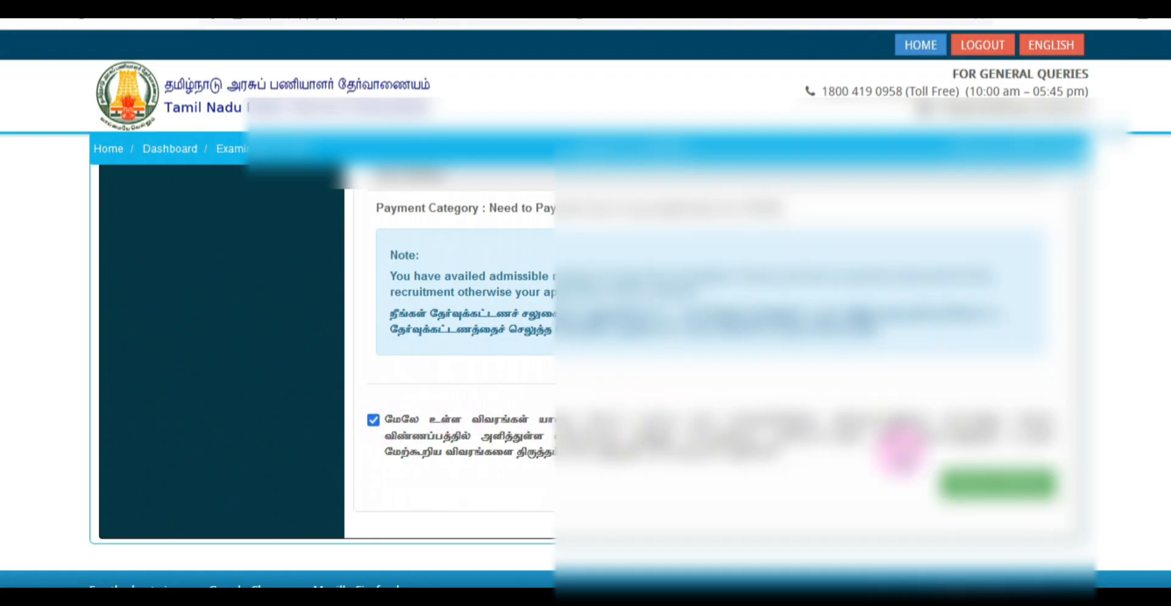
left_click(1017, 485)
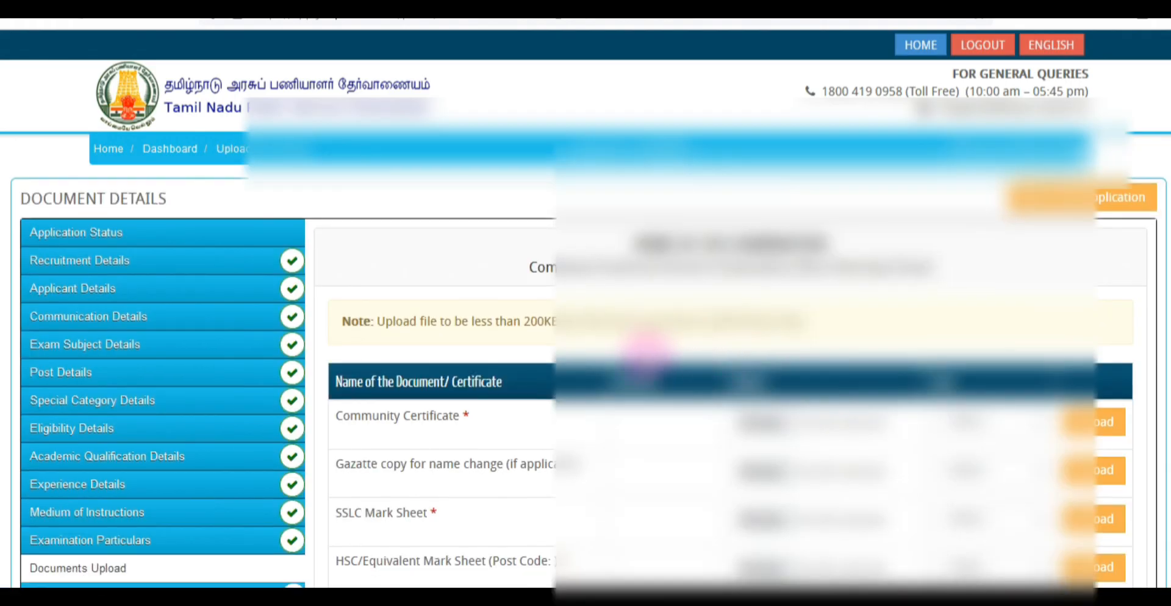
Review the Documents Upload table and submit the documents to open the application preview.
scroll(563, 364, "down", 4)
scroll(563, 365, "up", 3)
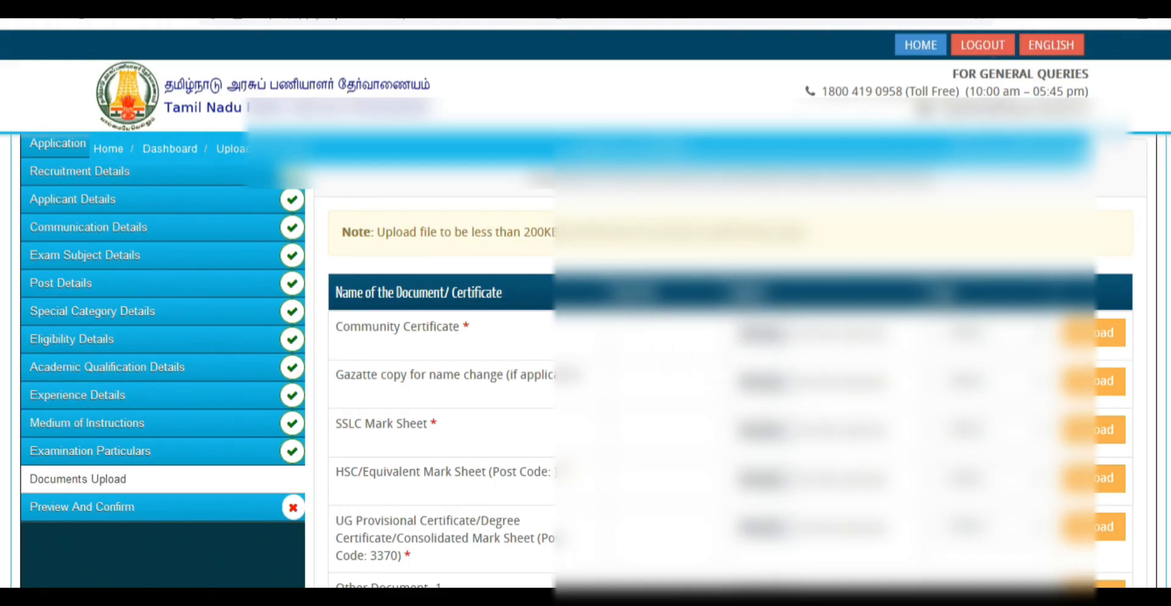
scroll(1047, 211, "up", 3)
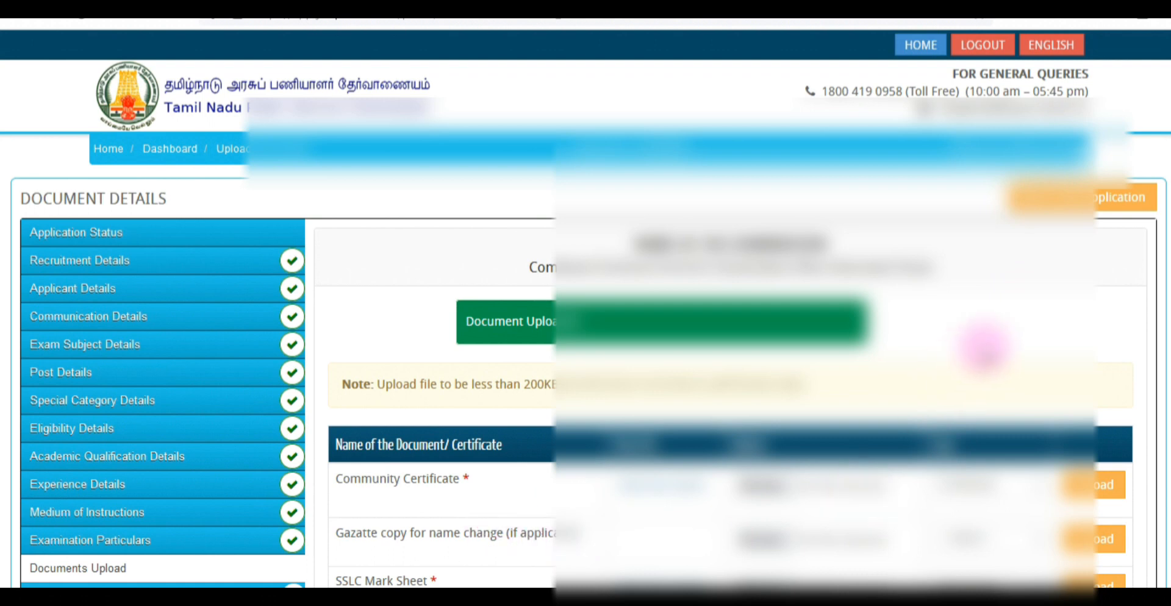
scroll(879, 354, "down", 5)
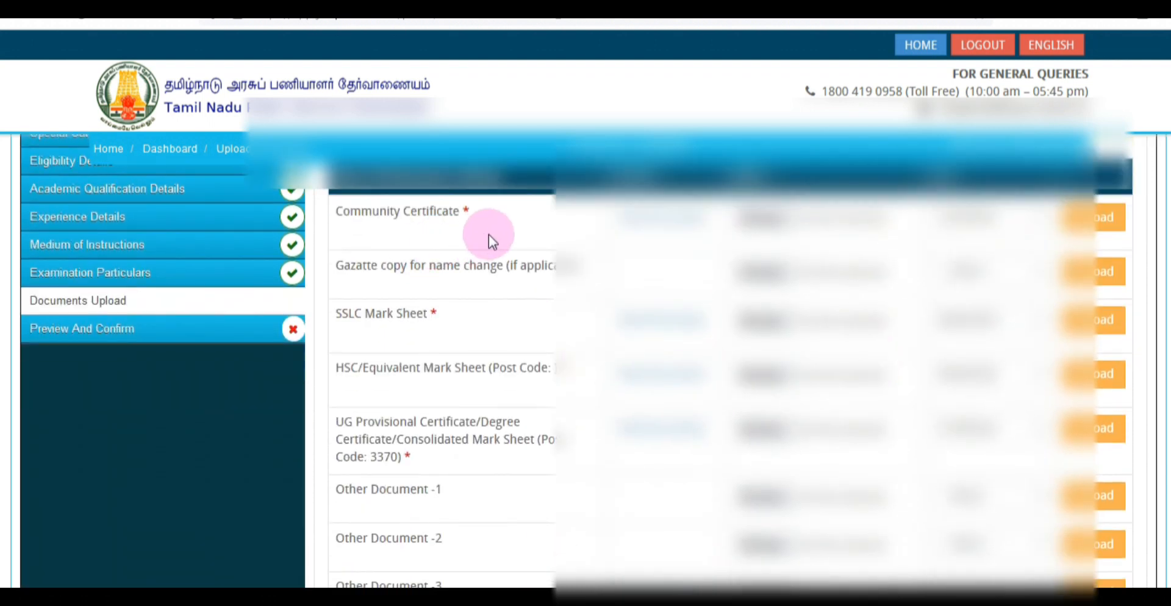
scroll(854, 305, "down", 3)
scroll(803, 346, "down", 1)
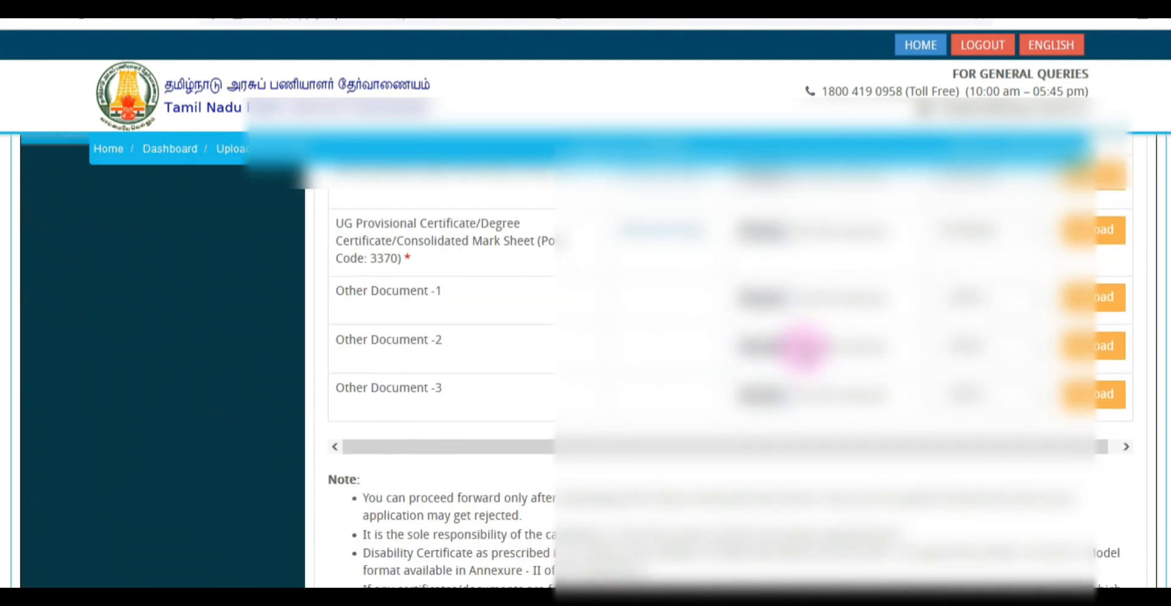
scroll(769, 366, "down", 3)
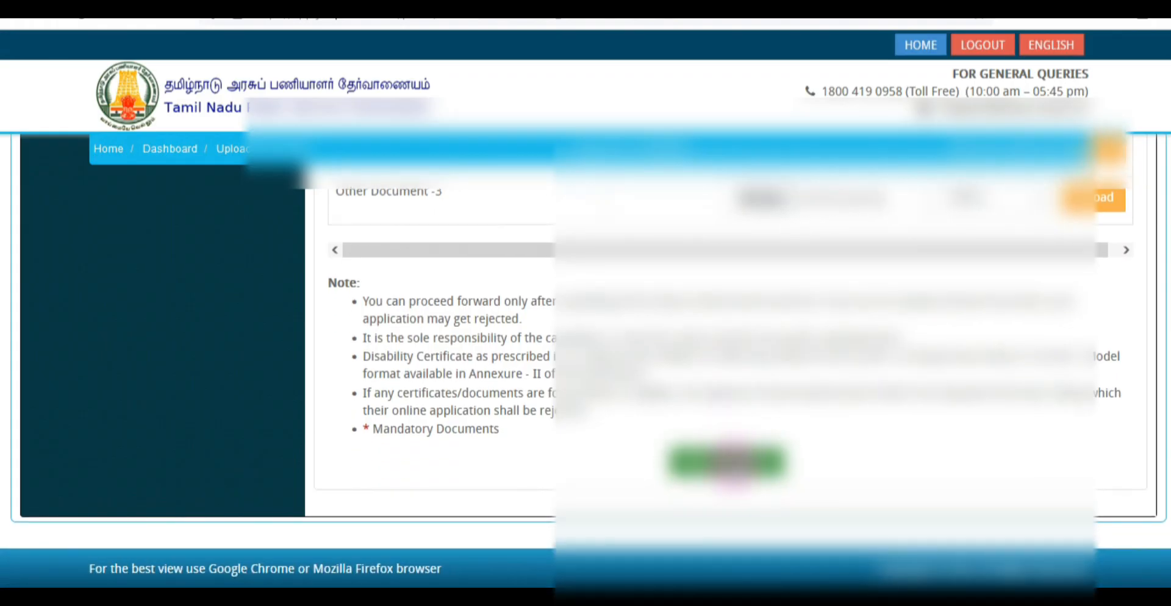
left_click(732, 462)
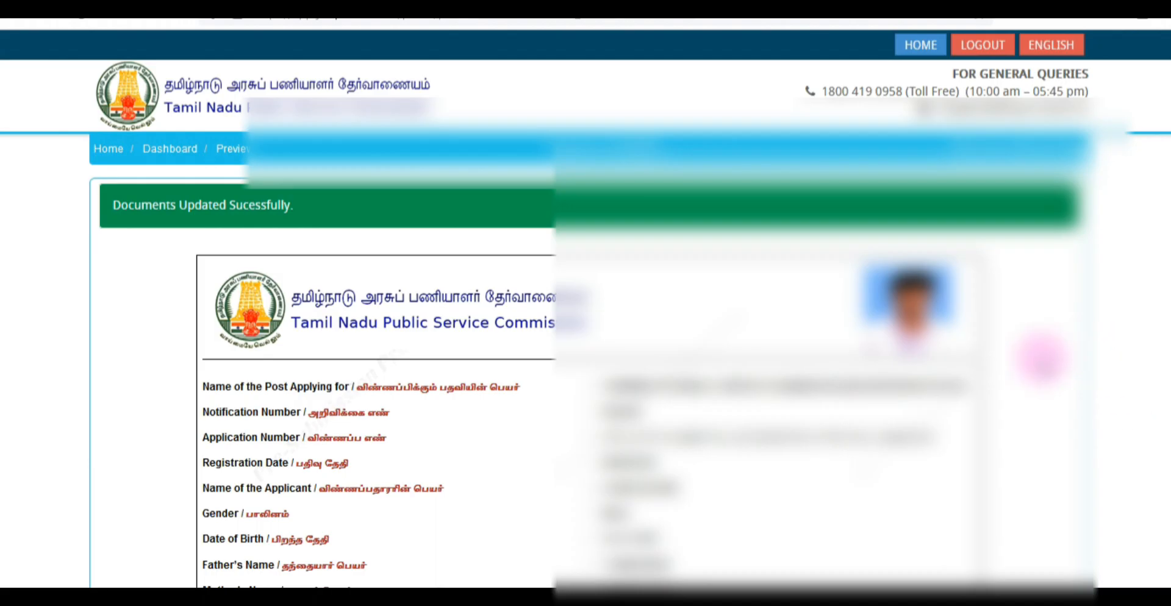
Tick declaration checkboxes 2 through 16 and the 'I CONFIRM THE ABOVE' checkbox.
scroll(1042, 358, "down", 20)
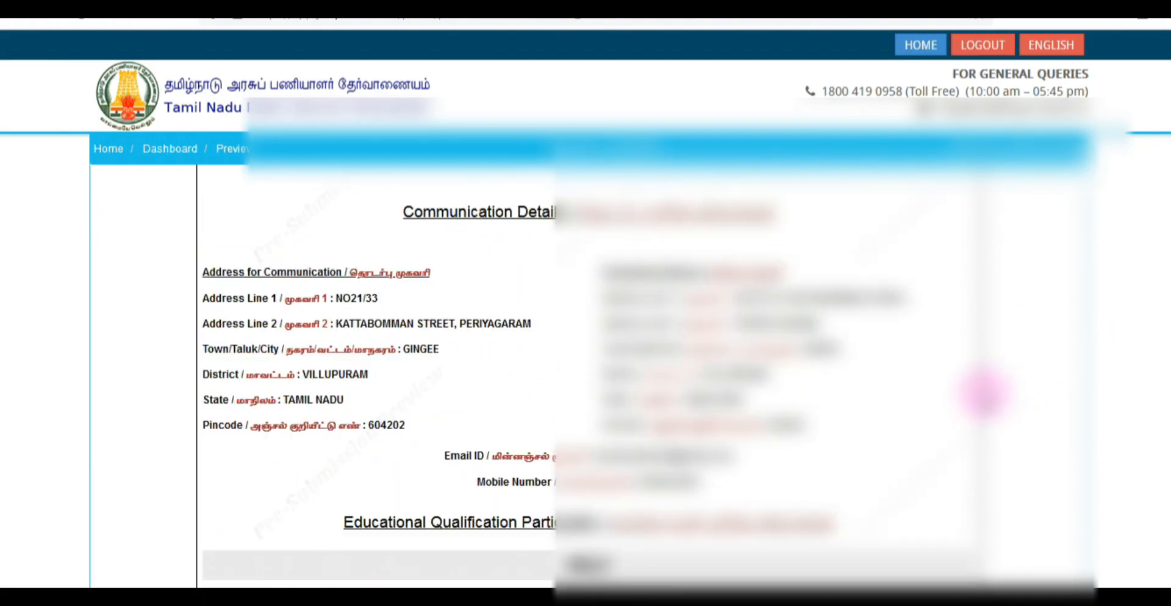
scroll(693, 366, "down", 15)
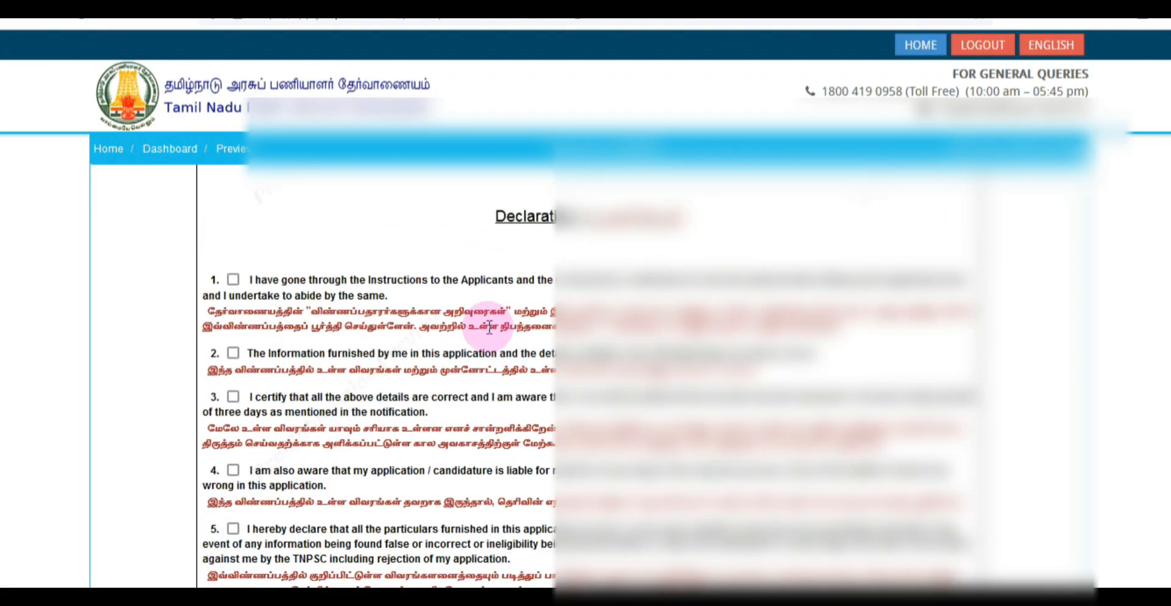
left_click(233, 353)
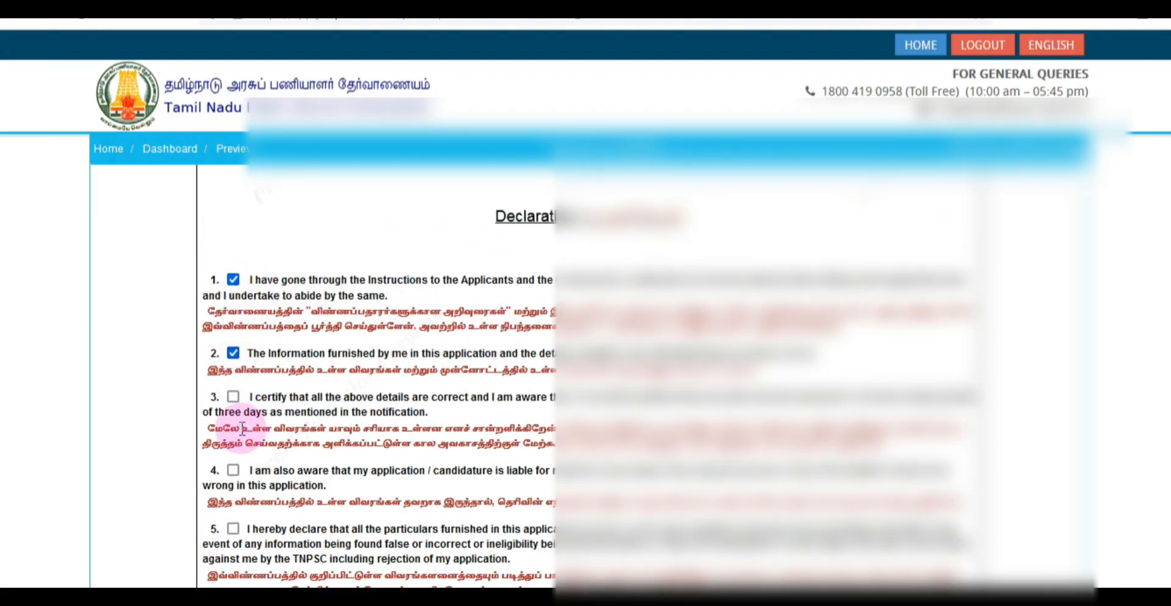
left_click(234, 530)
scroll(401, 408, "down", 6)
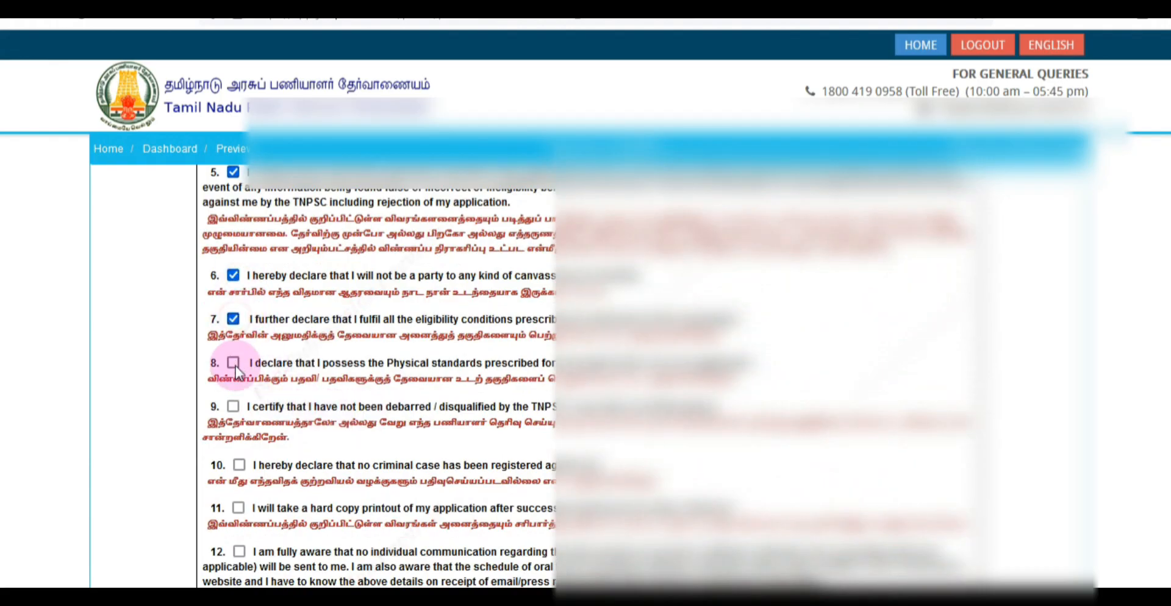
left_click(234, 364)
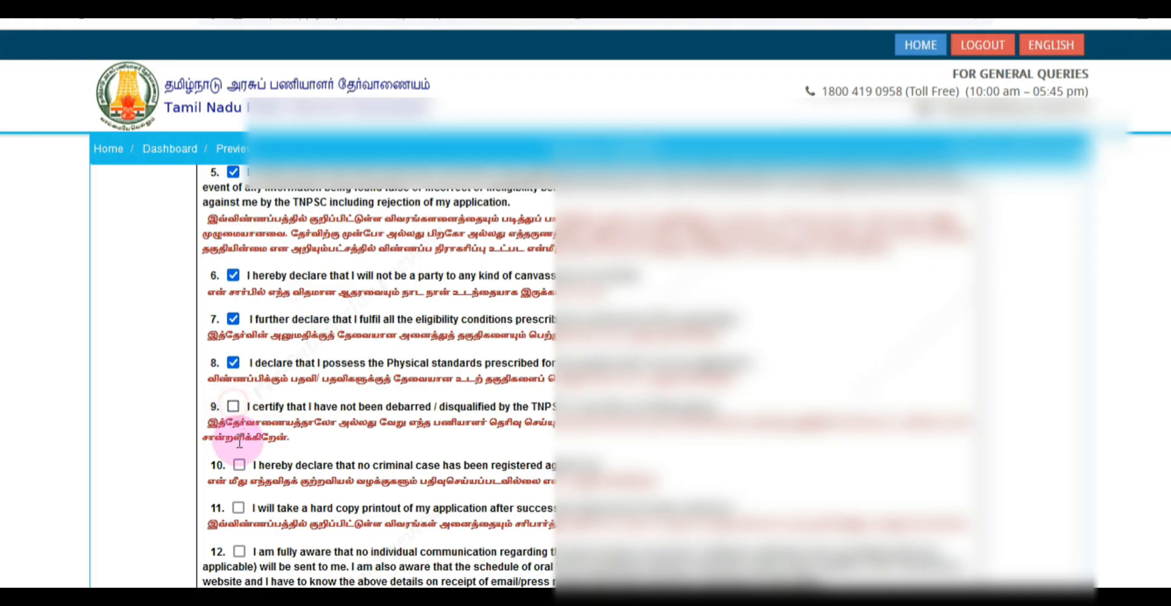
left_click(232, 406)
left_click(239, 464)
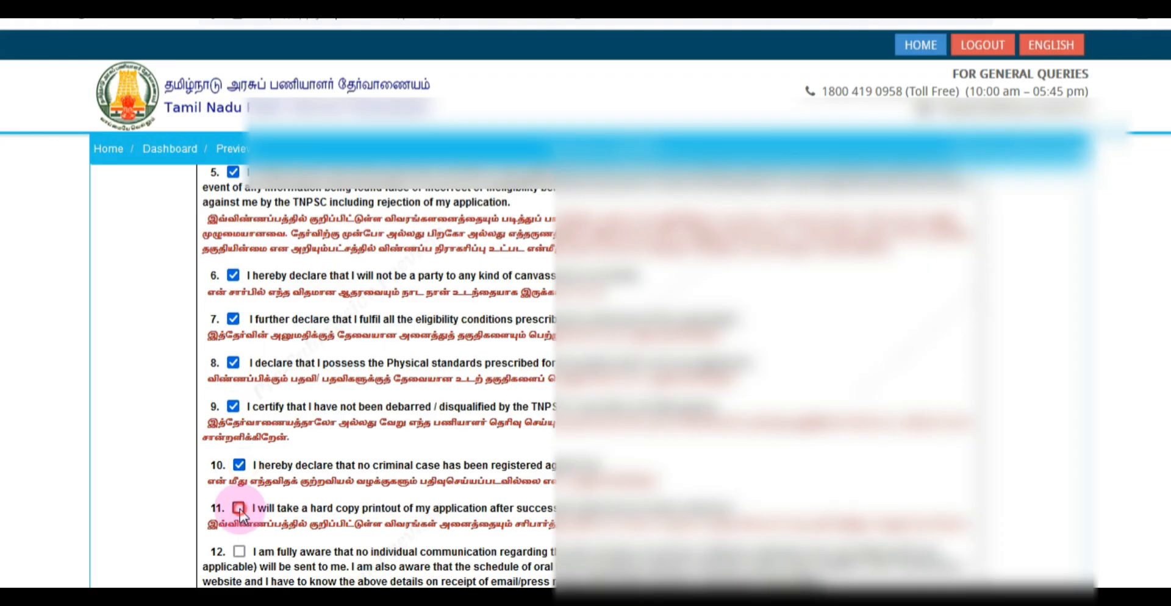
left_click(261, 551)
scroll(256, 420, "down", 4)
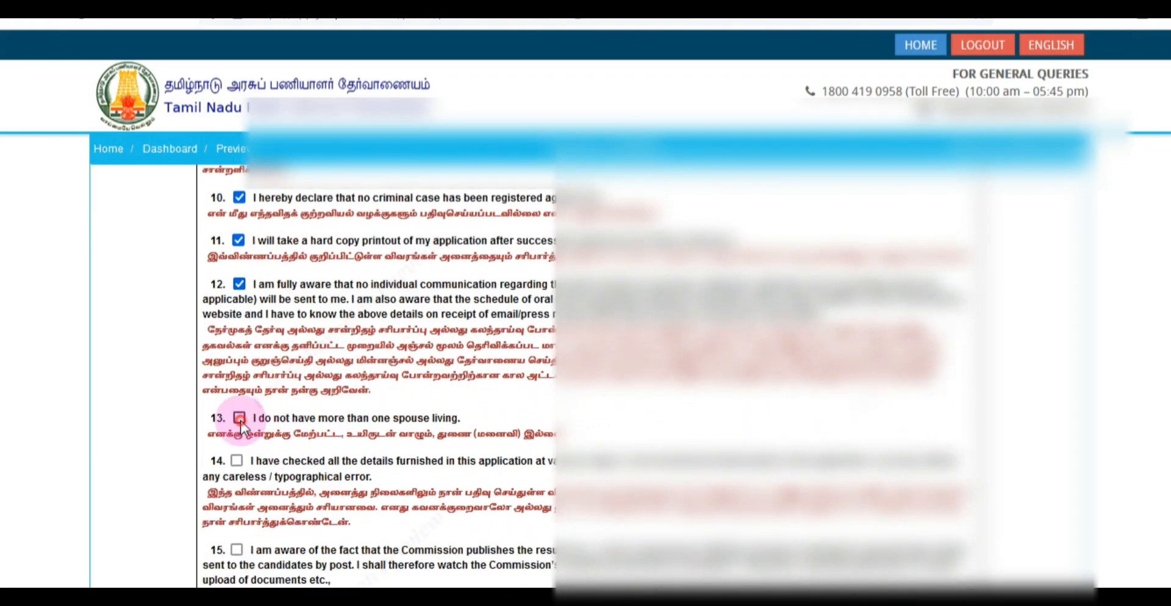
left_click(240, 461)
scroll(357, 448, "down", 5)
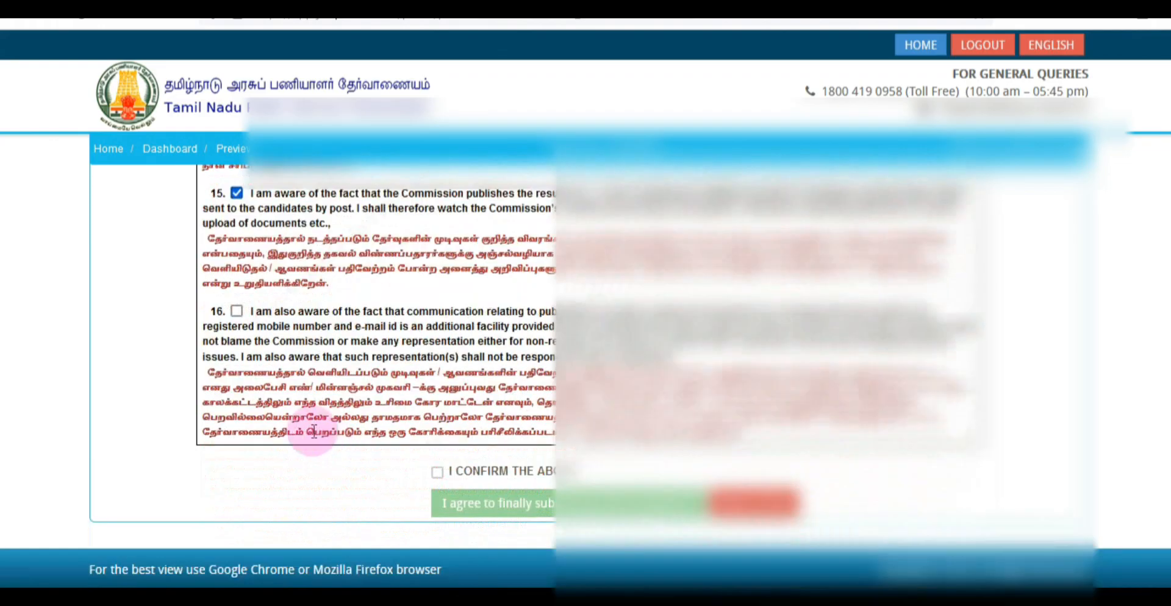
left_click(237, 311)
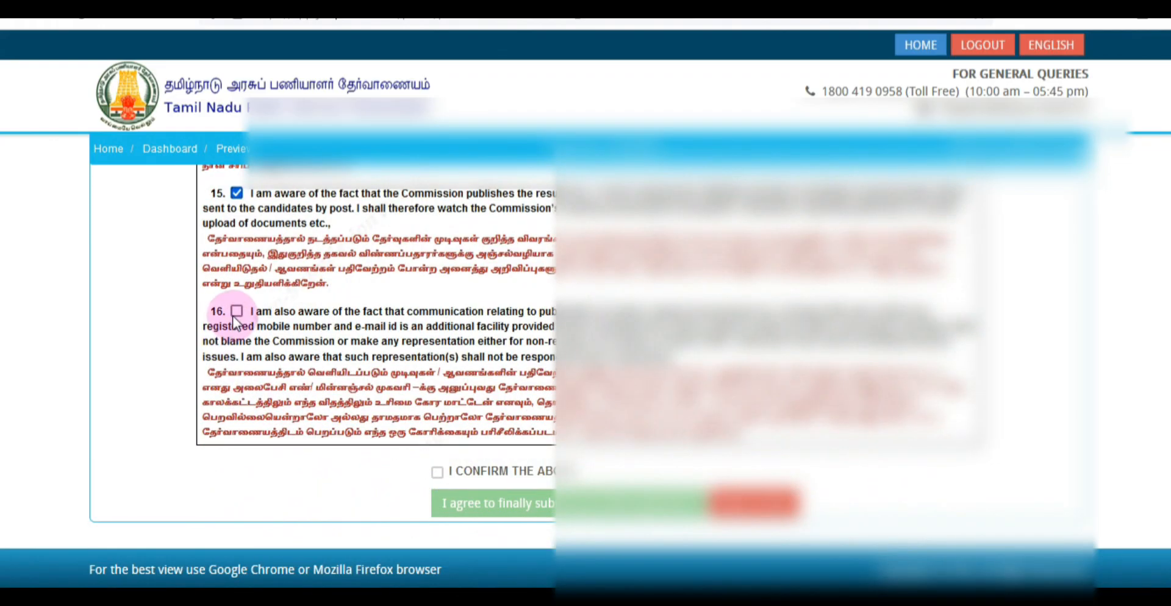
left_click(436, 473)
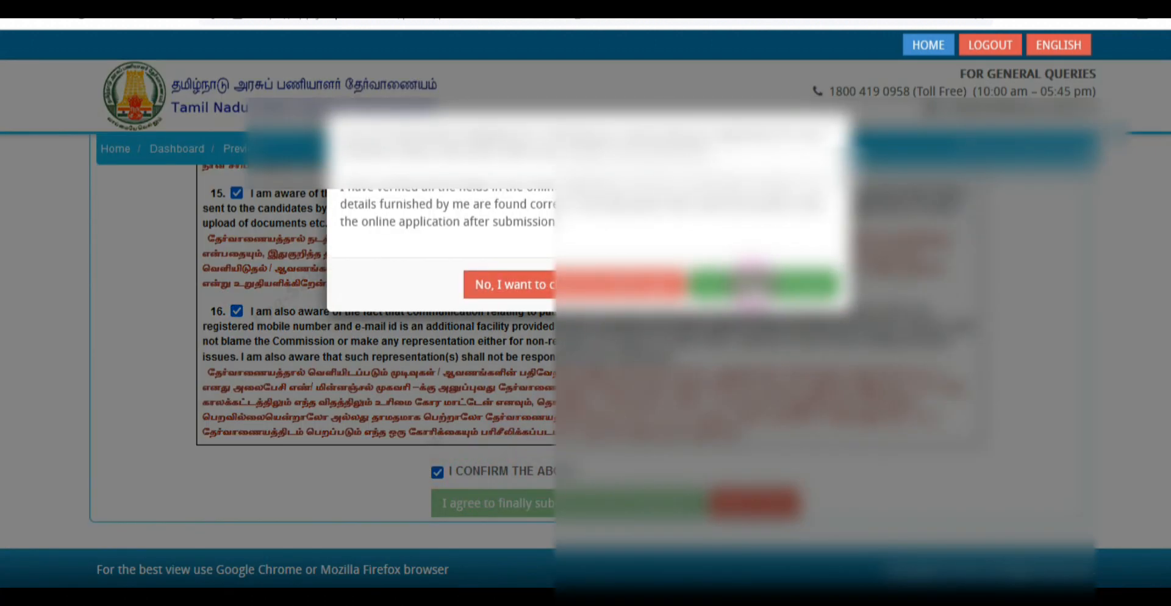
Accept both confirmation prompts and choose 'I agree to finally submit' for the final preview.
left_click(753, 284)
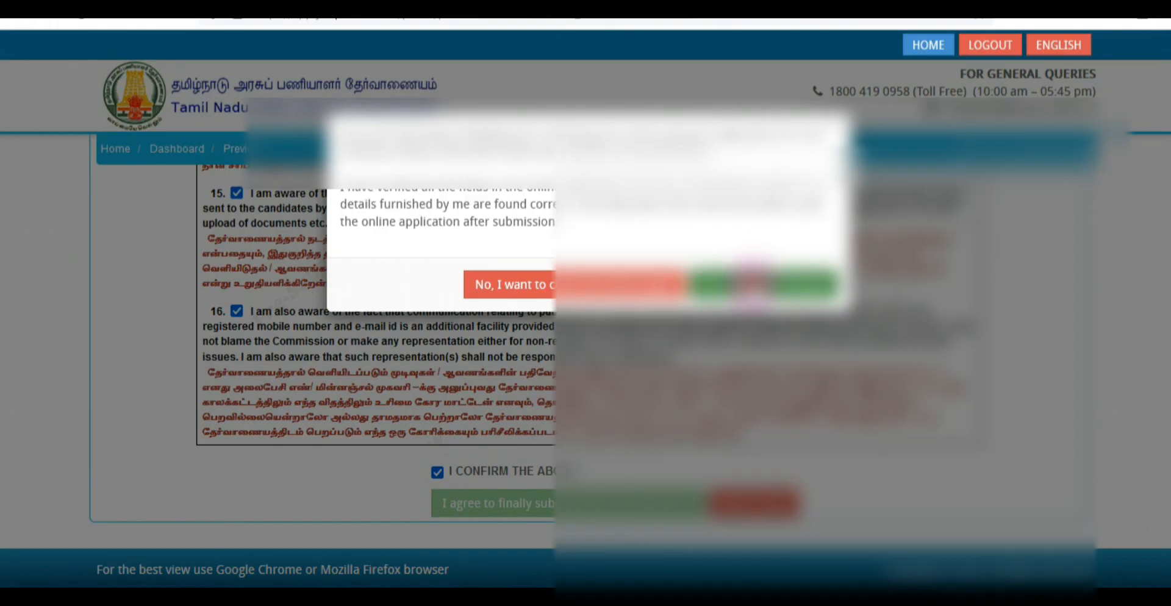
left_click(756, 249)
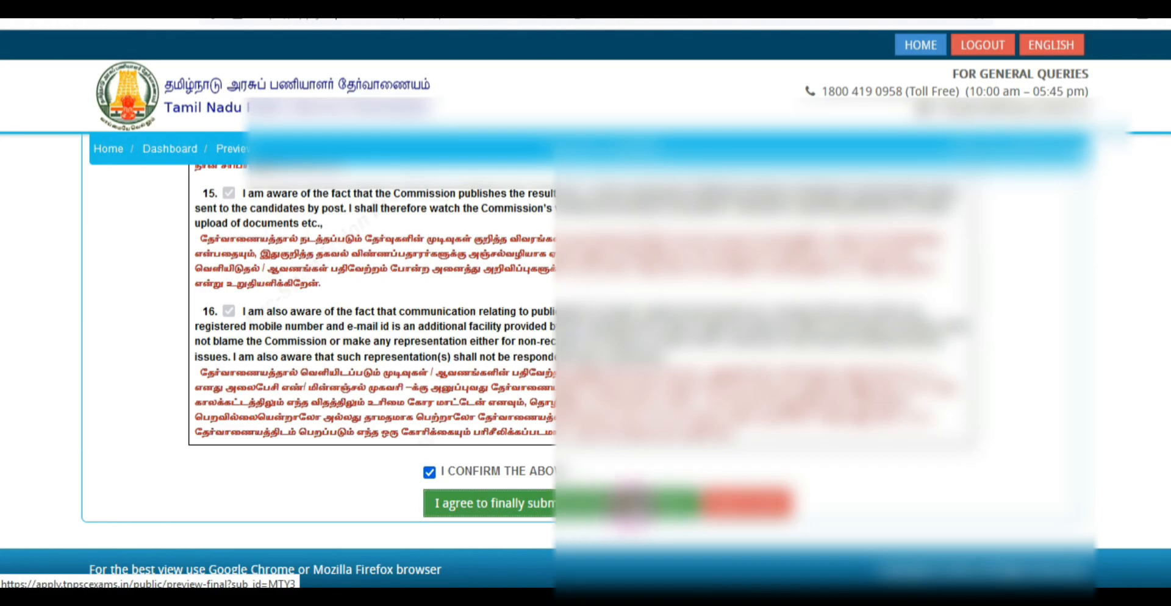
left_click(629, 504)
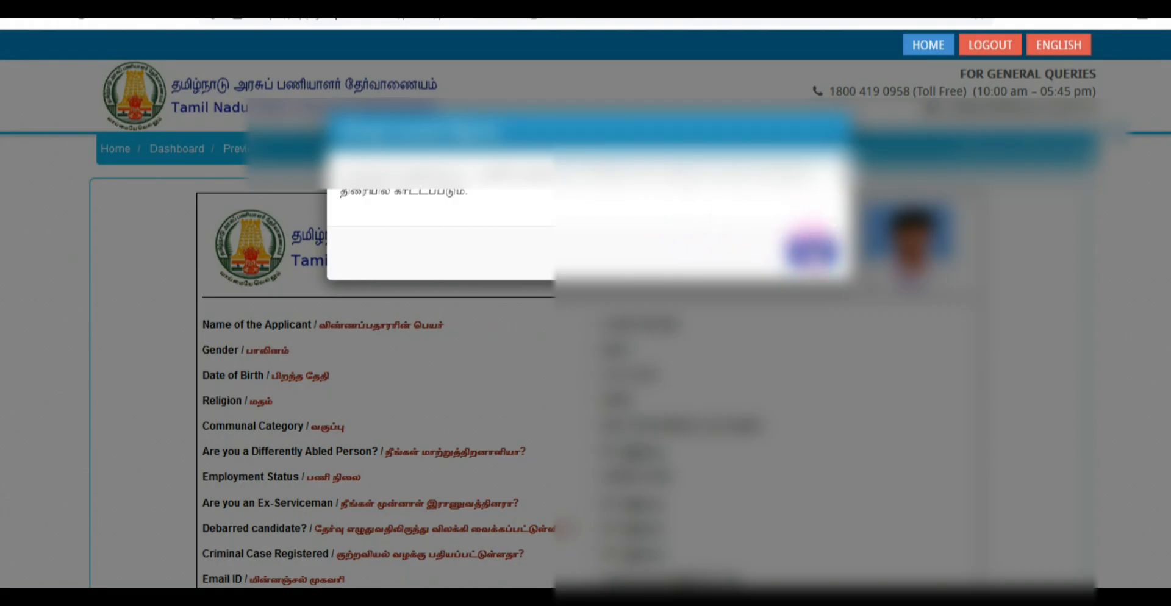
left_click(811, 250)
scroll(830, 353, "down", 10)
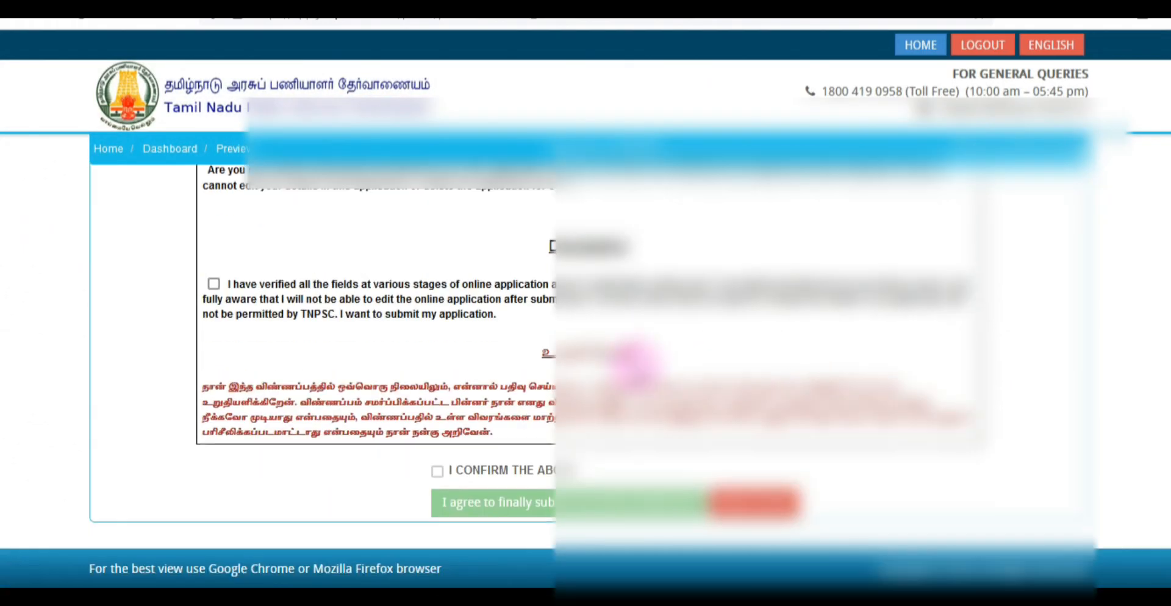
Reconfirm the final preview, accept the declaration, and proceed to the 100.00 fee page.
left_click(437, 473)
left_click(785, 274)
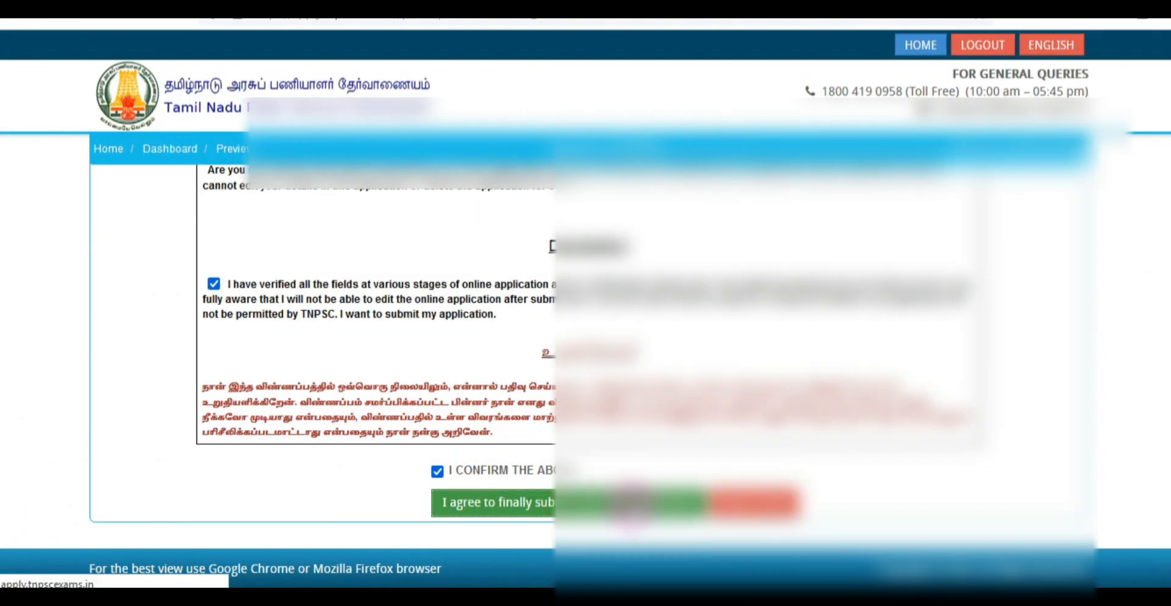
left_click(631, 504)
scroll(810, 387, "down", 10)
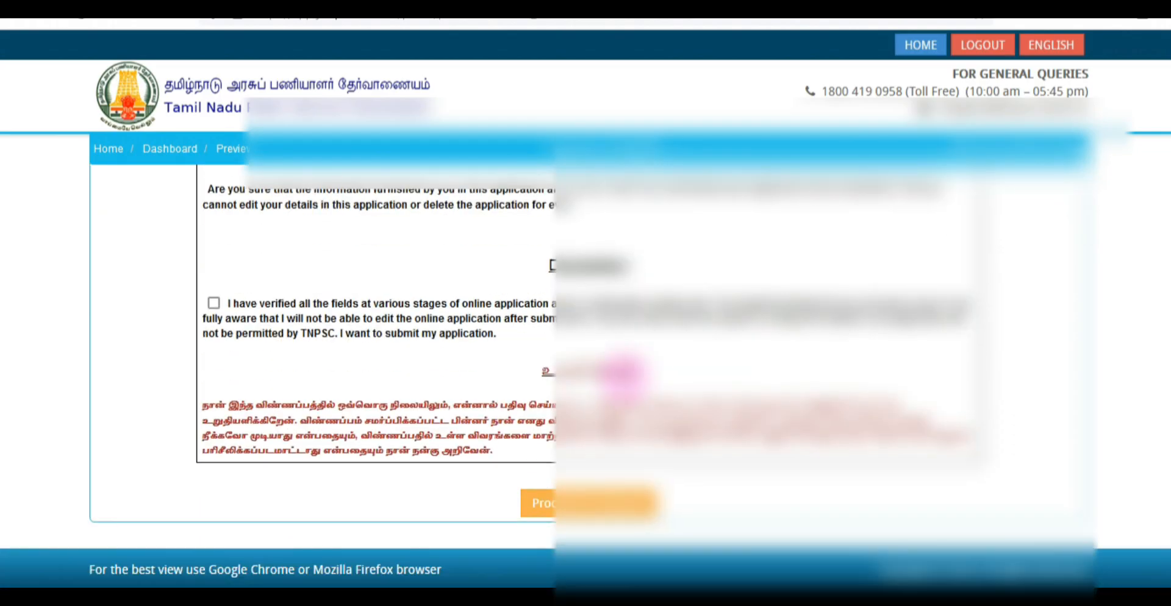
left_click(227, 316)
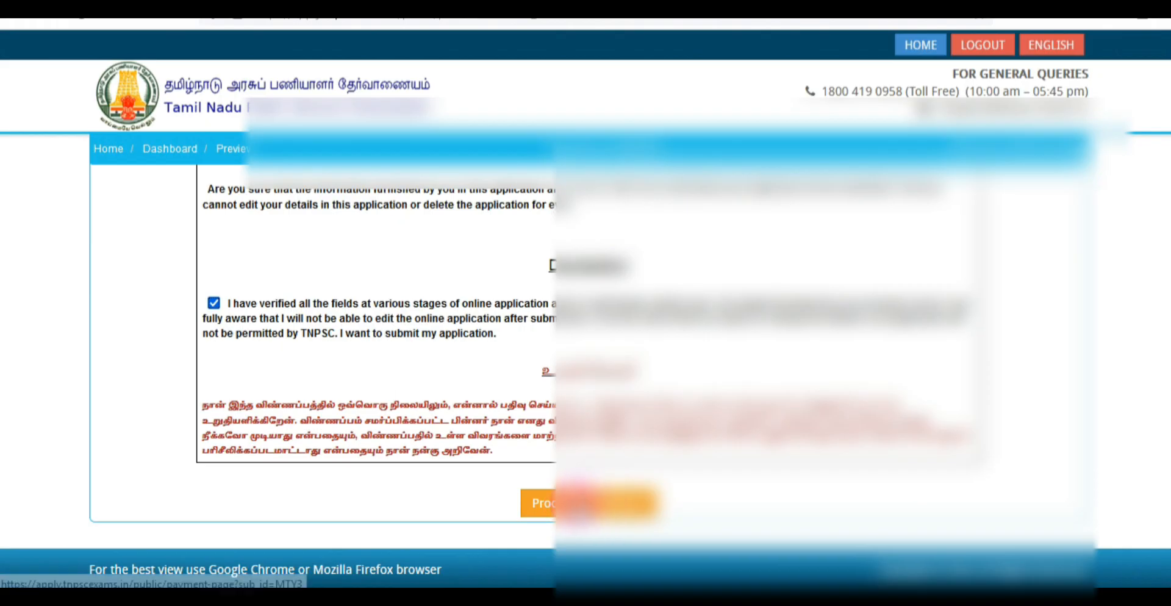
left_click(646, 503)
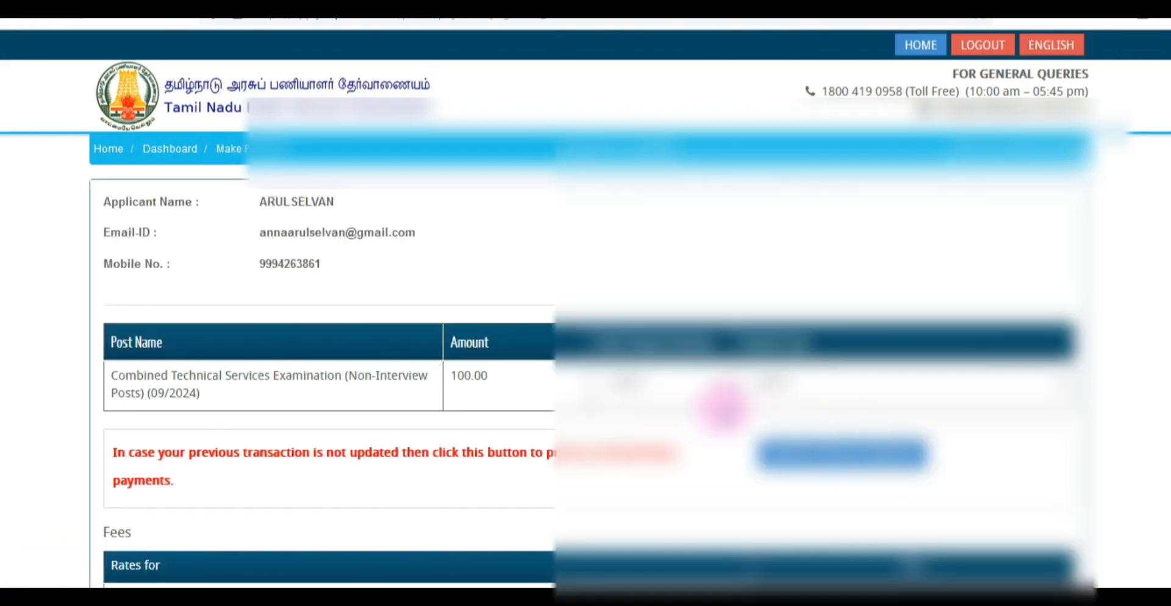
Pay the Rs. 100 fee through the gateway using NEFT and submit the application.
left_click(647, 410)
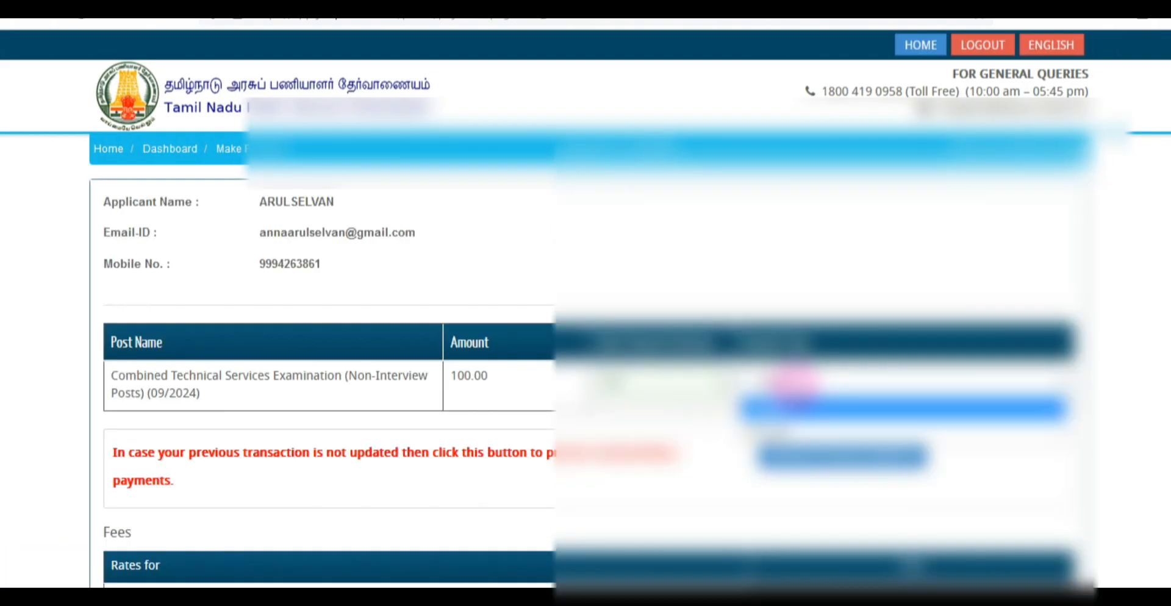
scroll(269, 369, "down", 3)
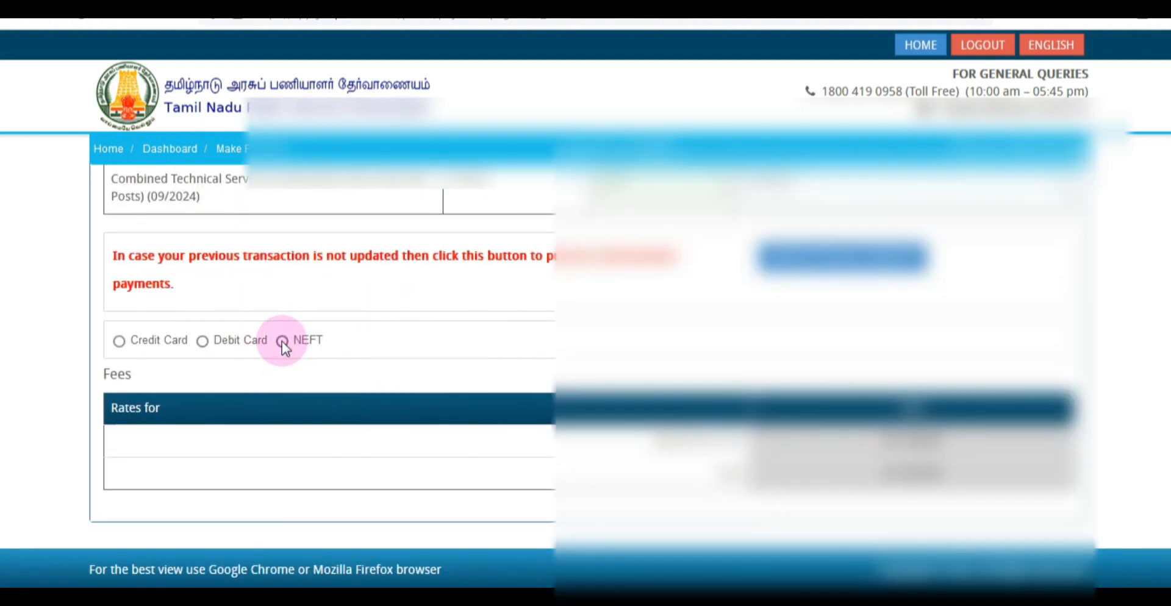
left_click(282, 341)
left_click(1019, 554)
scroll(416, 383, "down", 1)
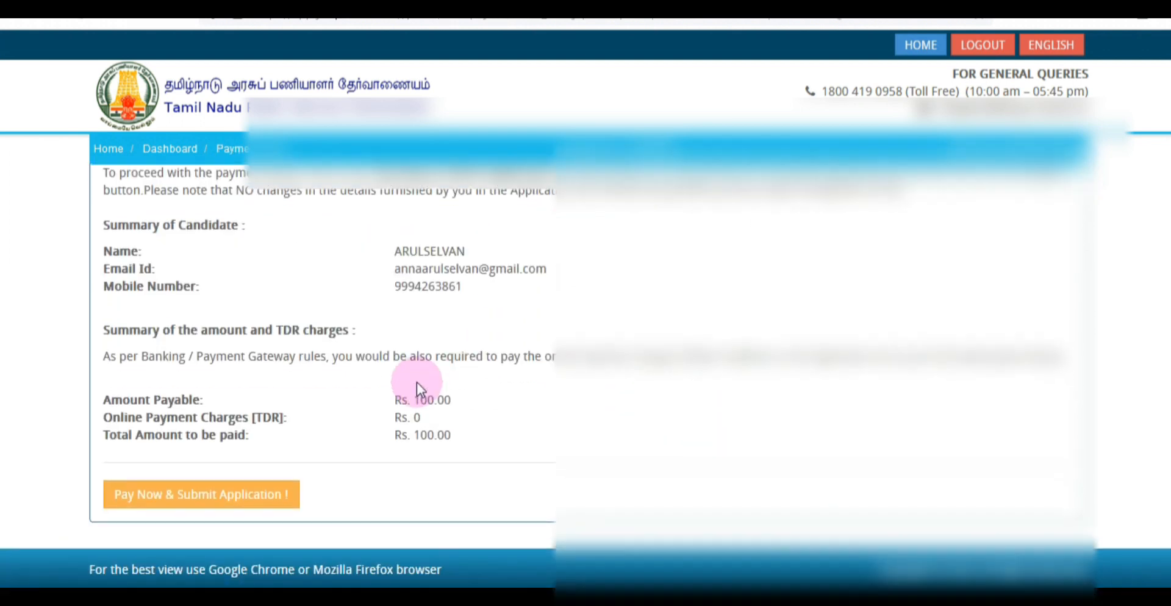
left_click(262, 495)
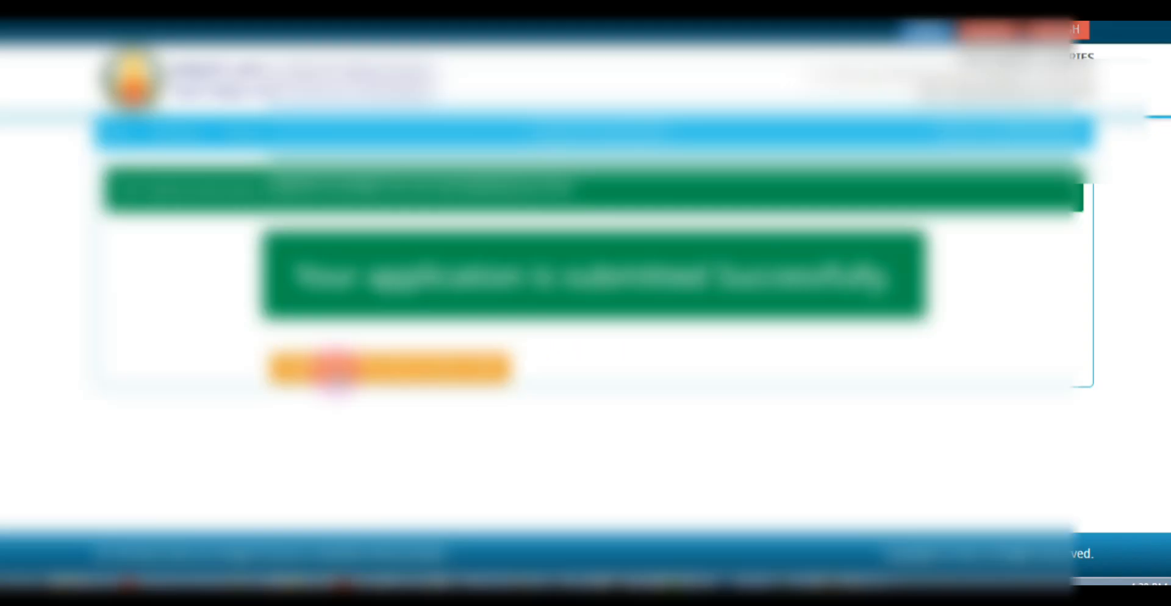
Download the submitted application form and scroll down through it.
left_click(366, 368)
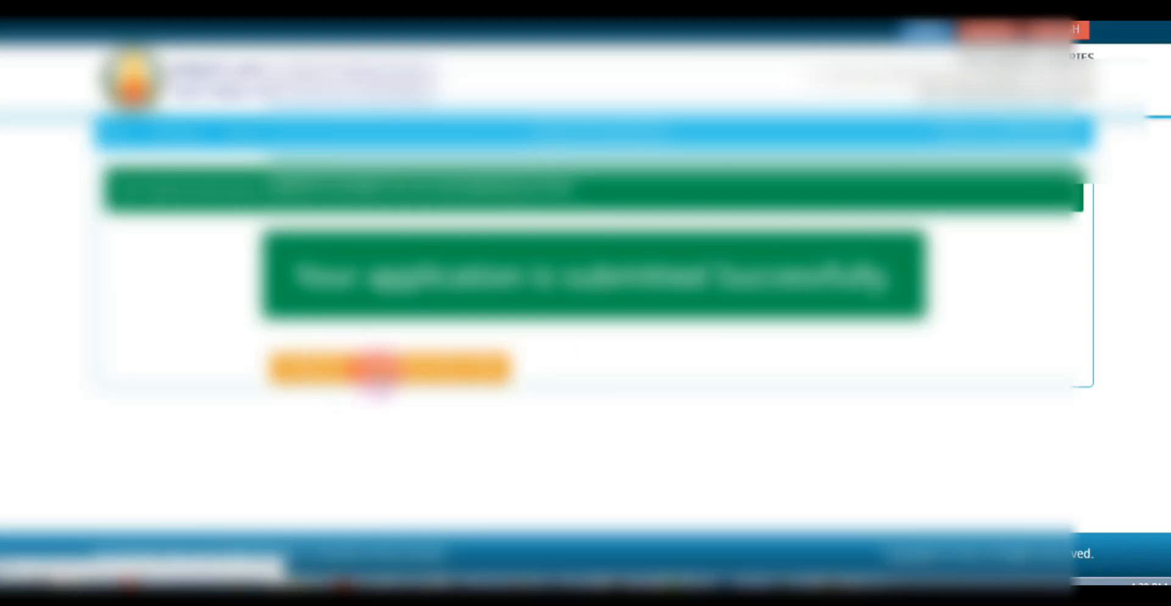
scroll(906, 334, "down", 10)
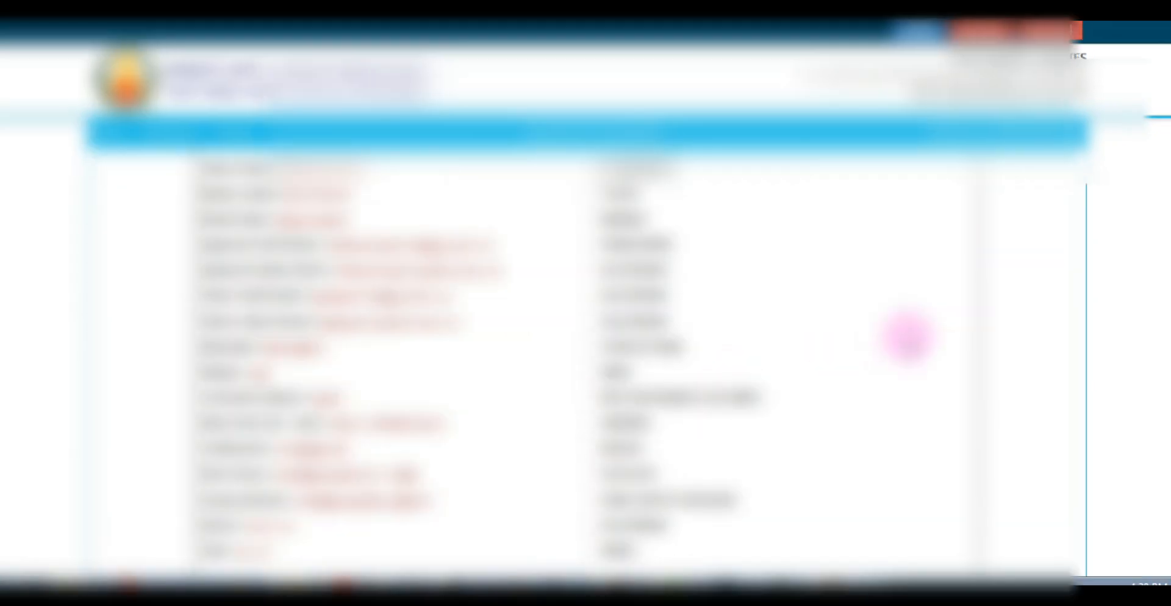
scroll(803, 364, "down", 15)
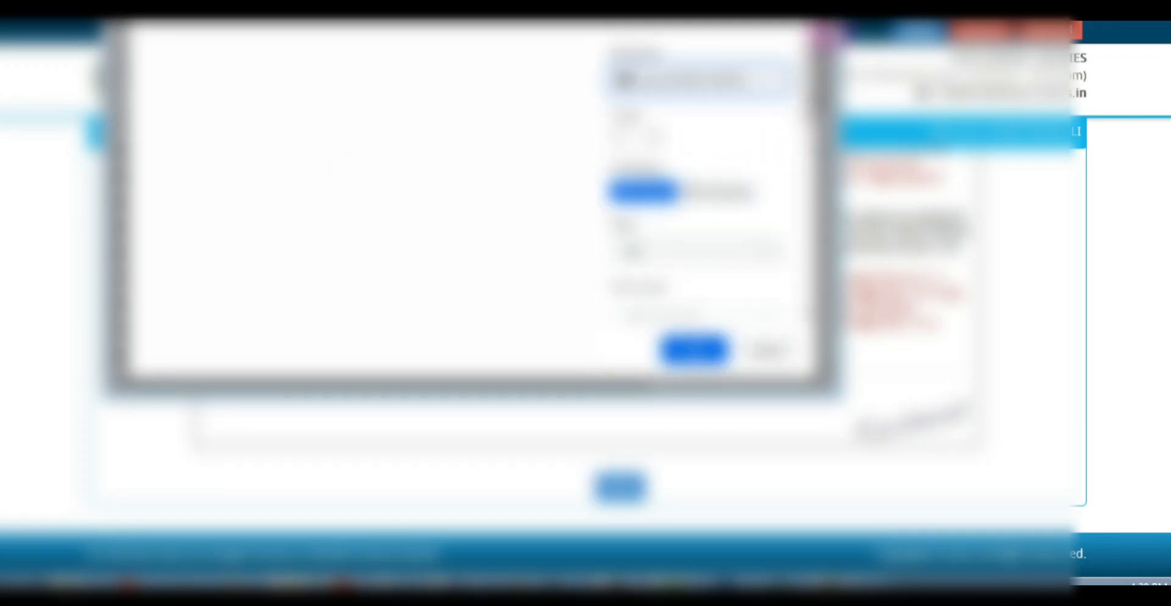
Look over the application form's print settings, then cancel without printing.
scroll(695, 186, "down", 3)
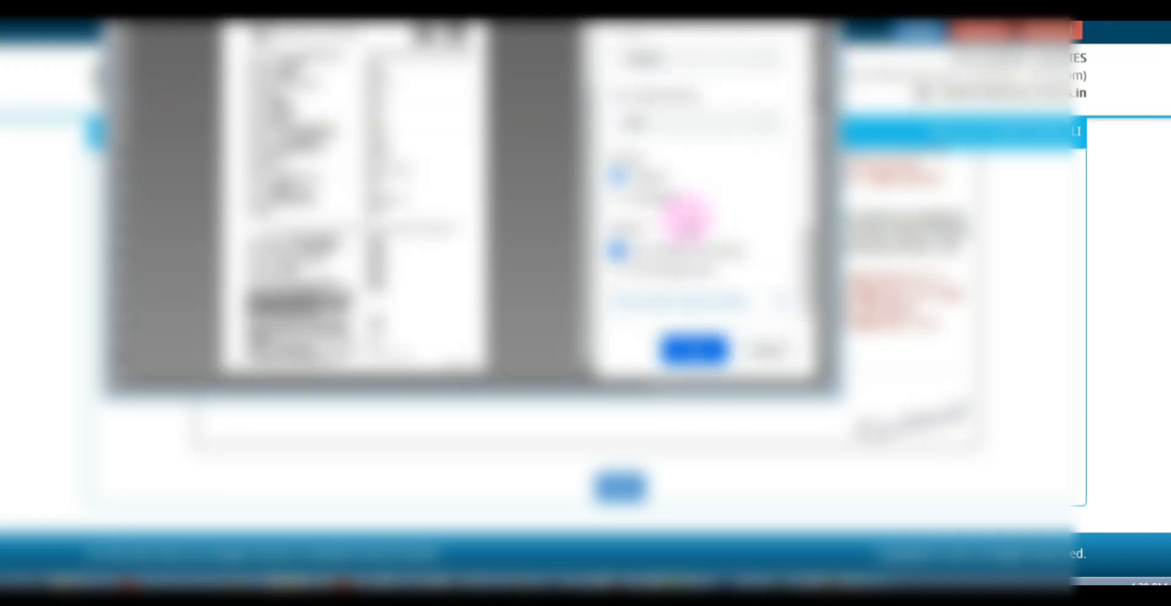
scroll(667, 196, "down", 5)
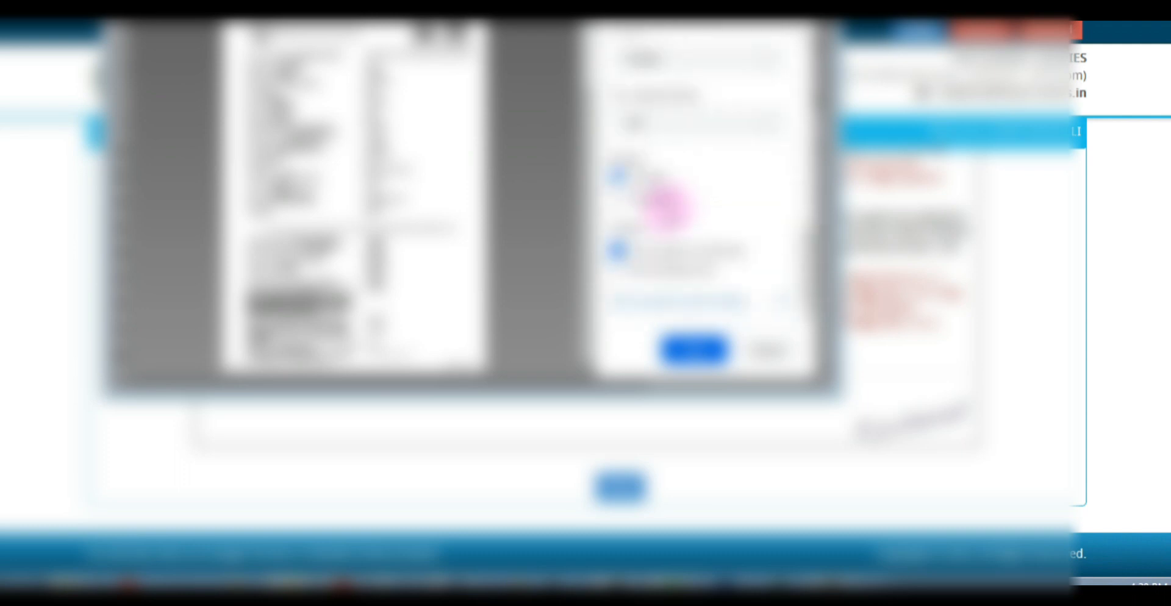
left_click(755, 352)
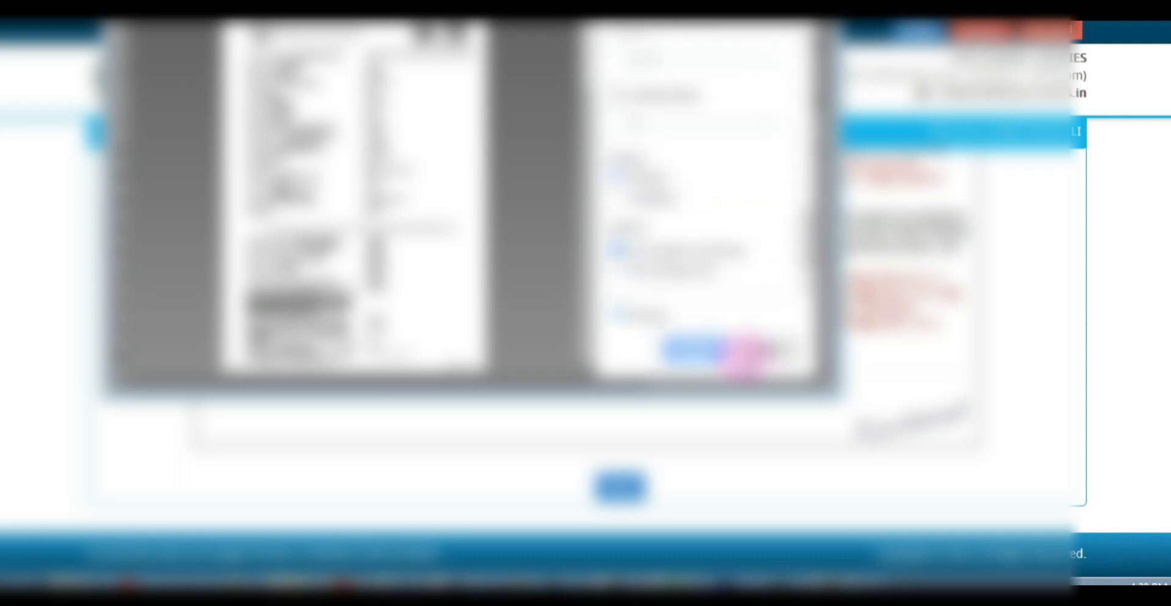